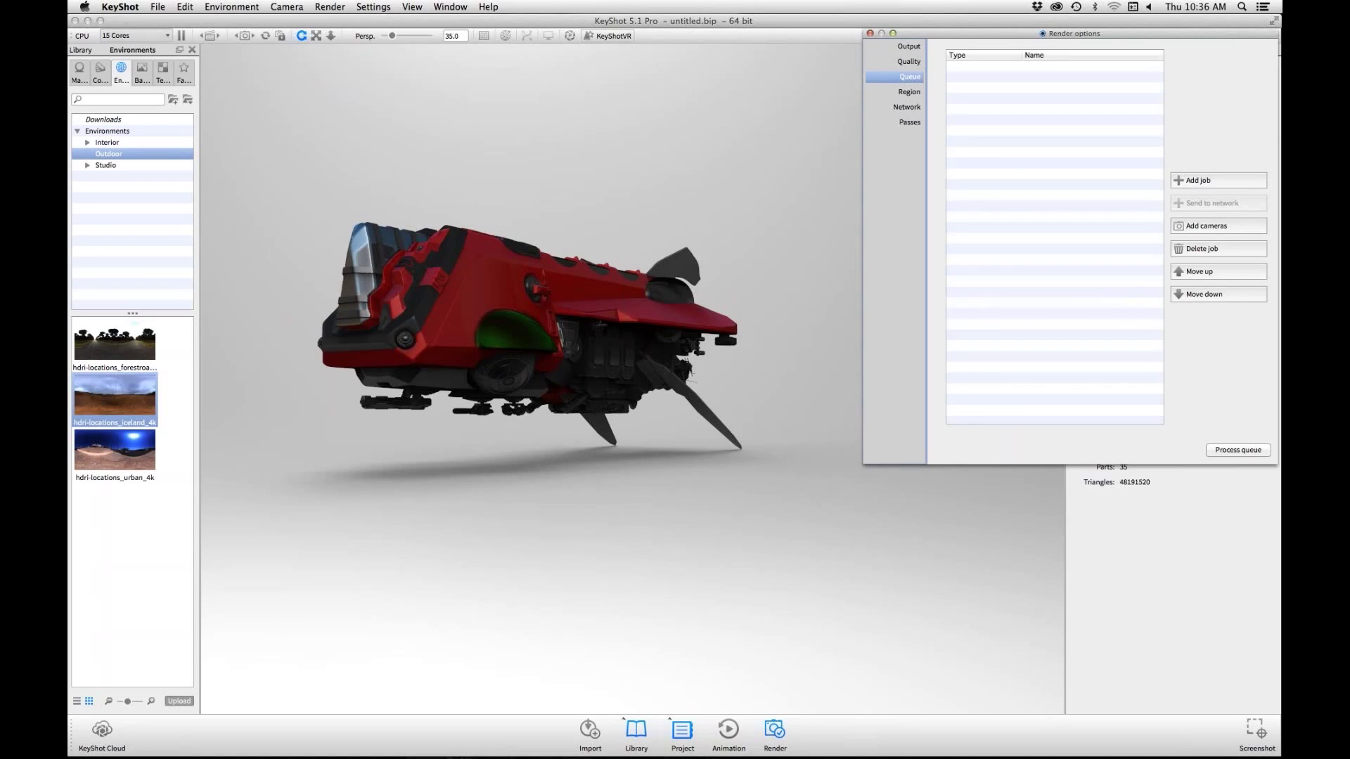
- Review the still image output settings in the render options and close the window
left_click(907, 46)
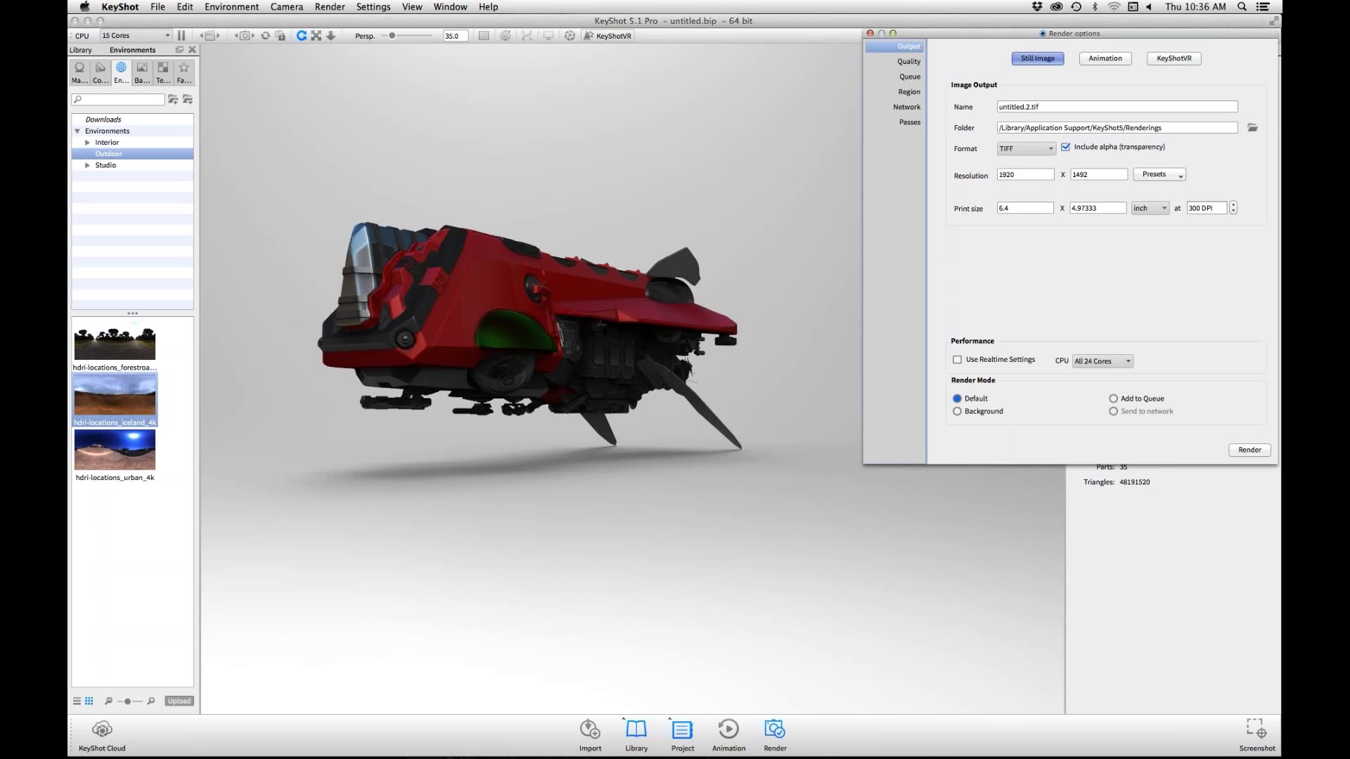
left_click_drag(984, 33, 696, 231)
key("super+w")
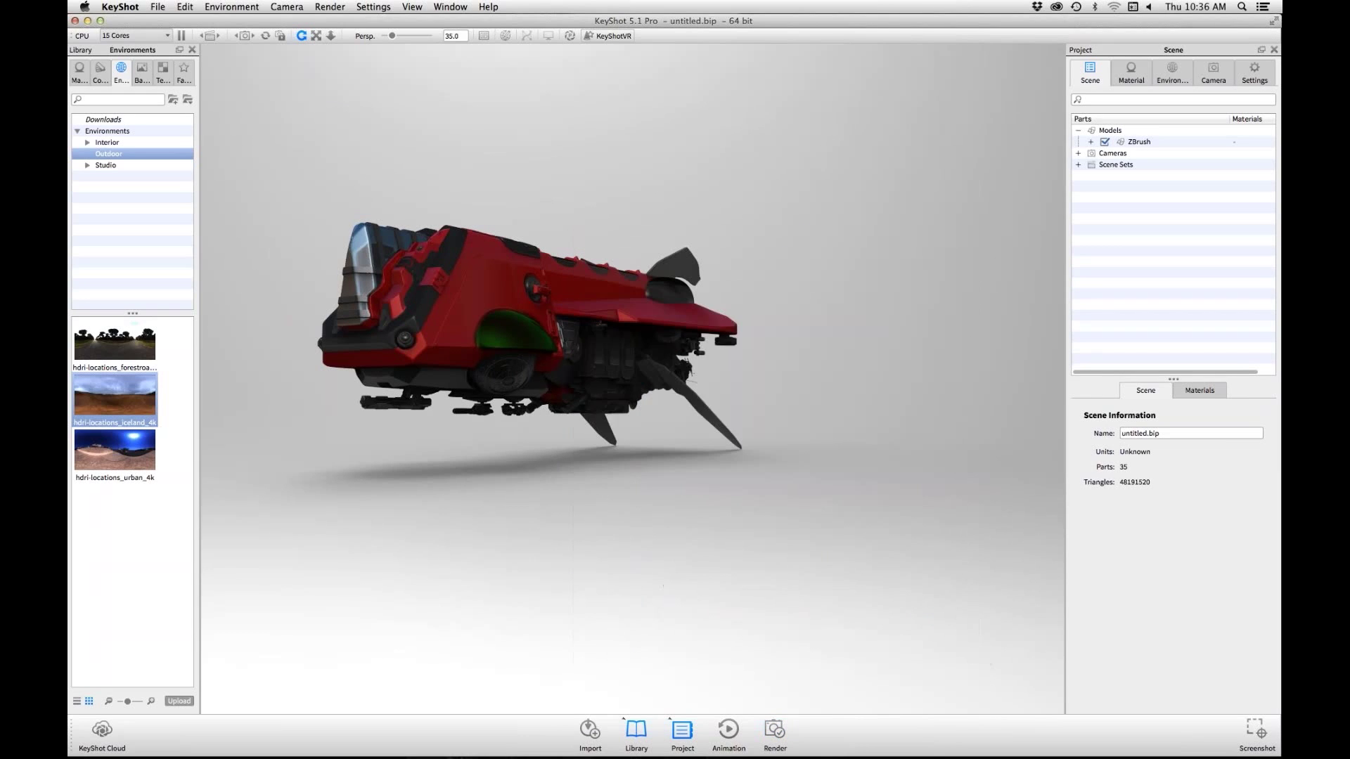
- Switch to ZBrush and isolate the Wang_B subtool in Solo mode
key("super+Tab")
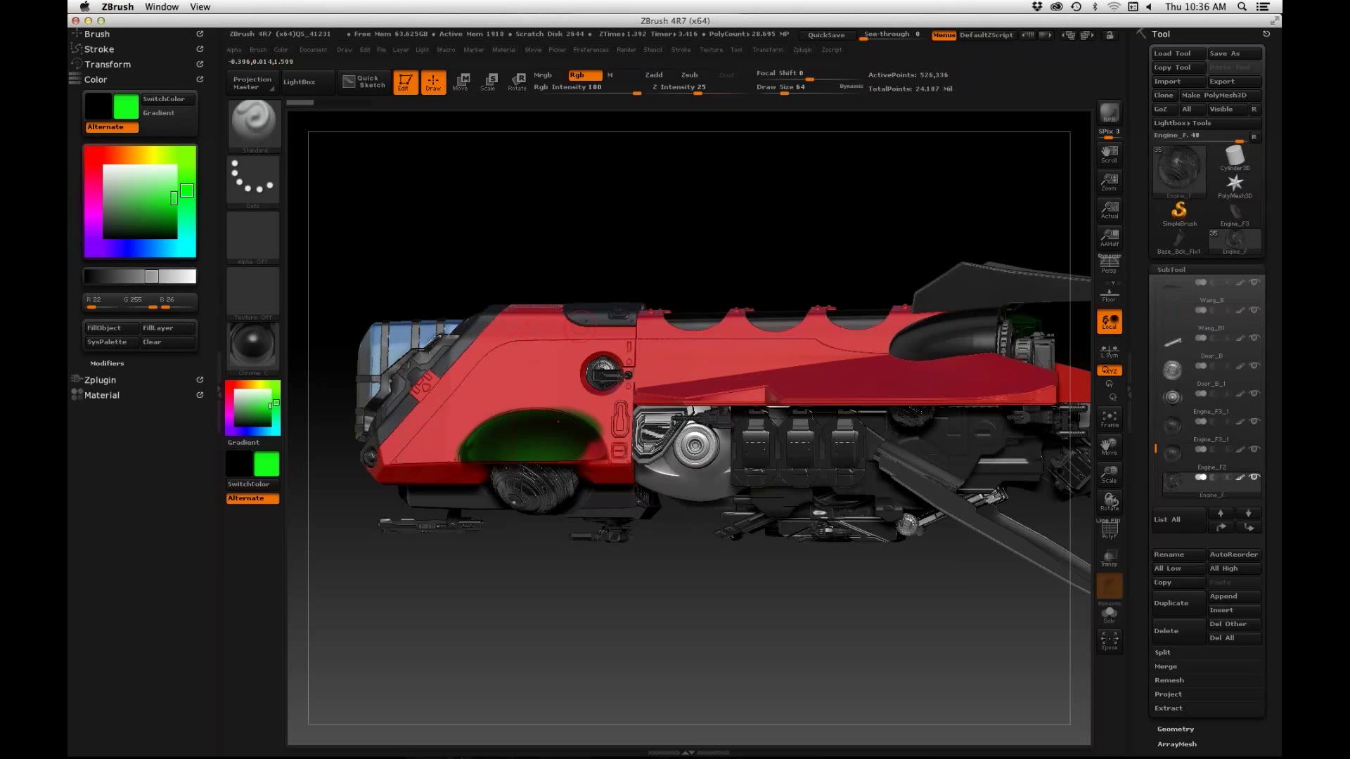
left_click(1210, 290)
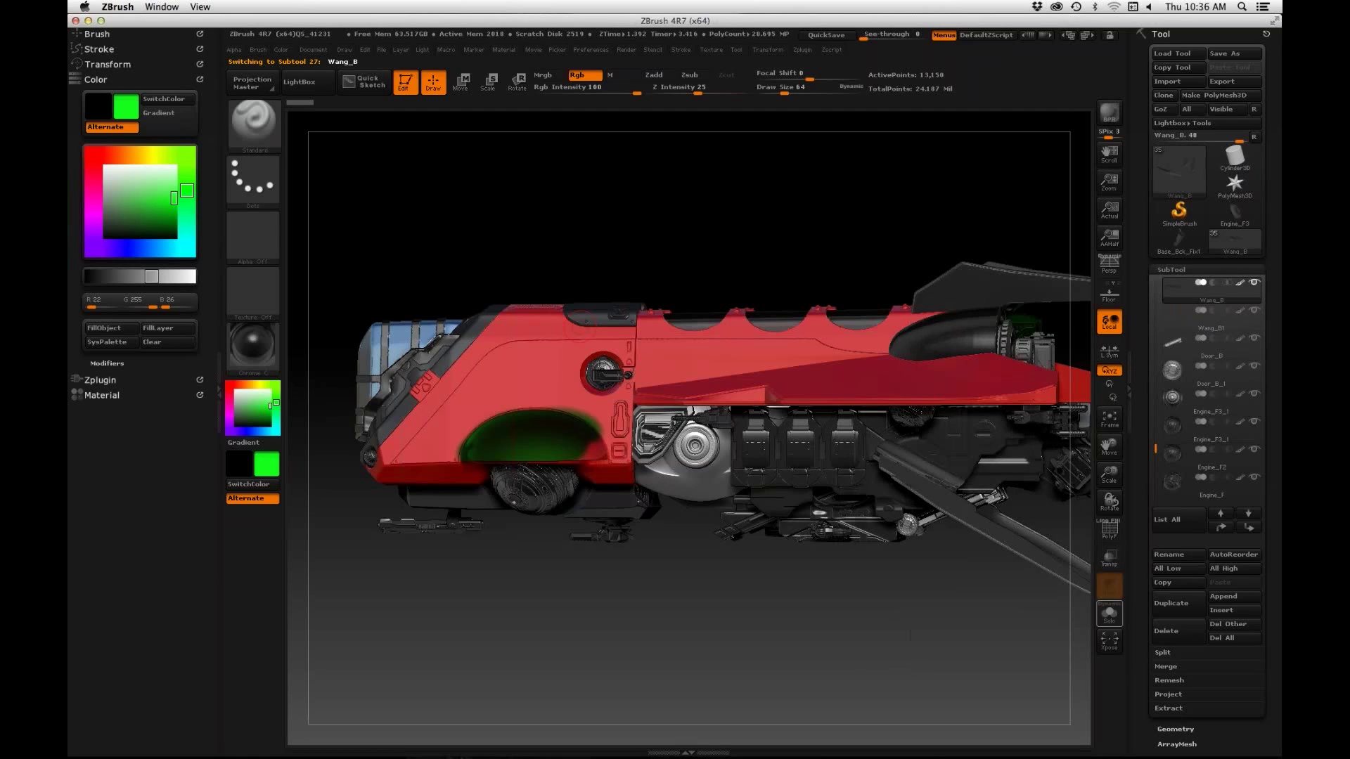
left_click(1109, 614)
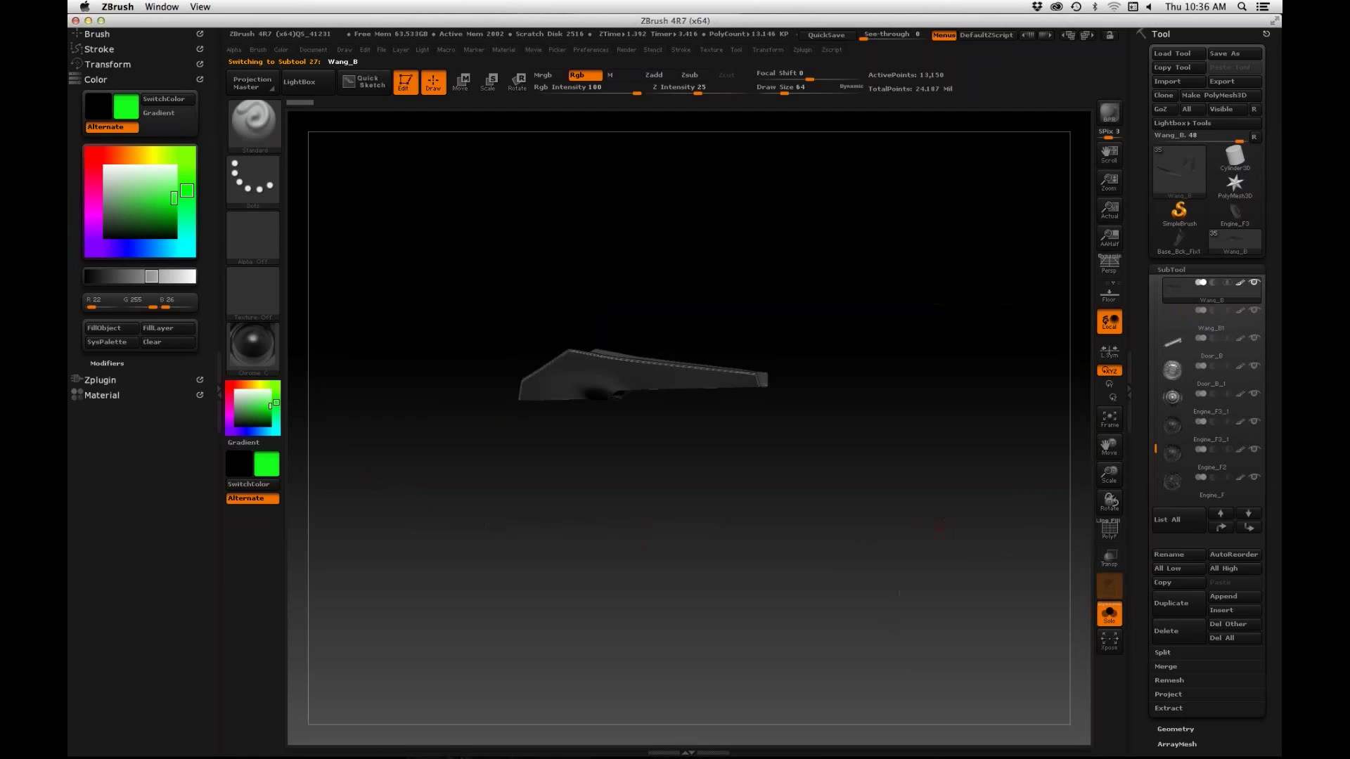
- Select the Door_B_1 subtool, frame it and inspect its disc-shaped parts
left_click(1211, 345)
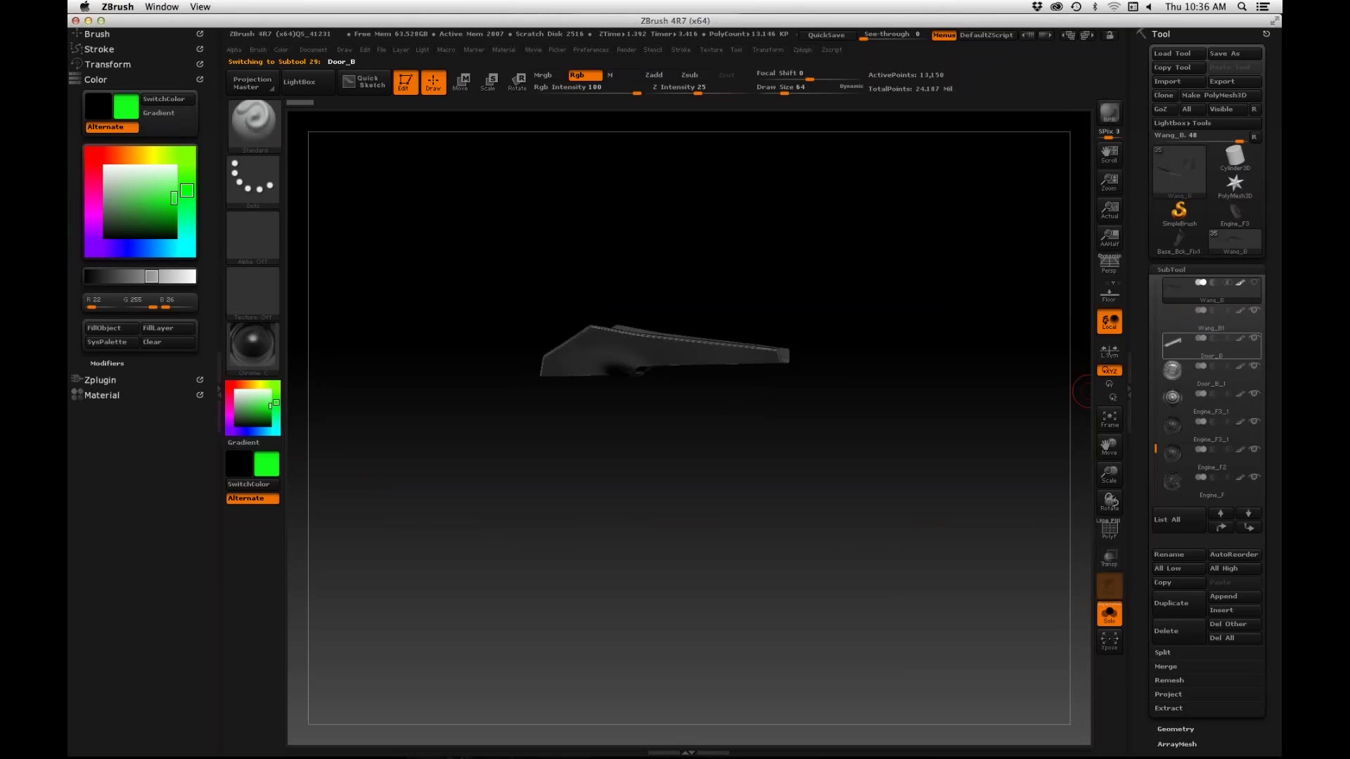
left_click(1210, 372)
left_click_drag(644, 668, 743, 516, "alt")
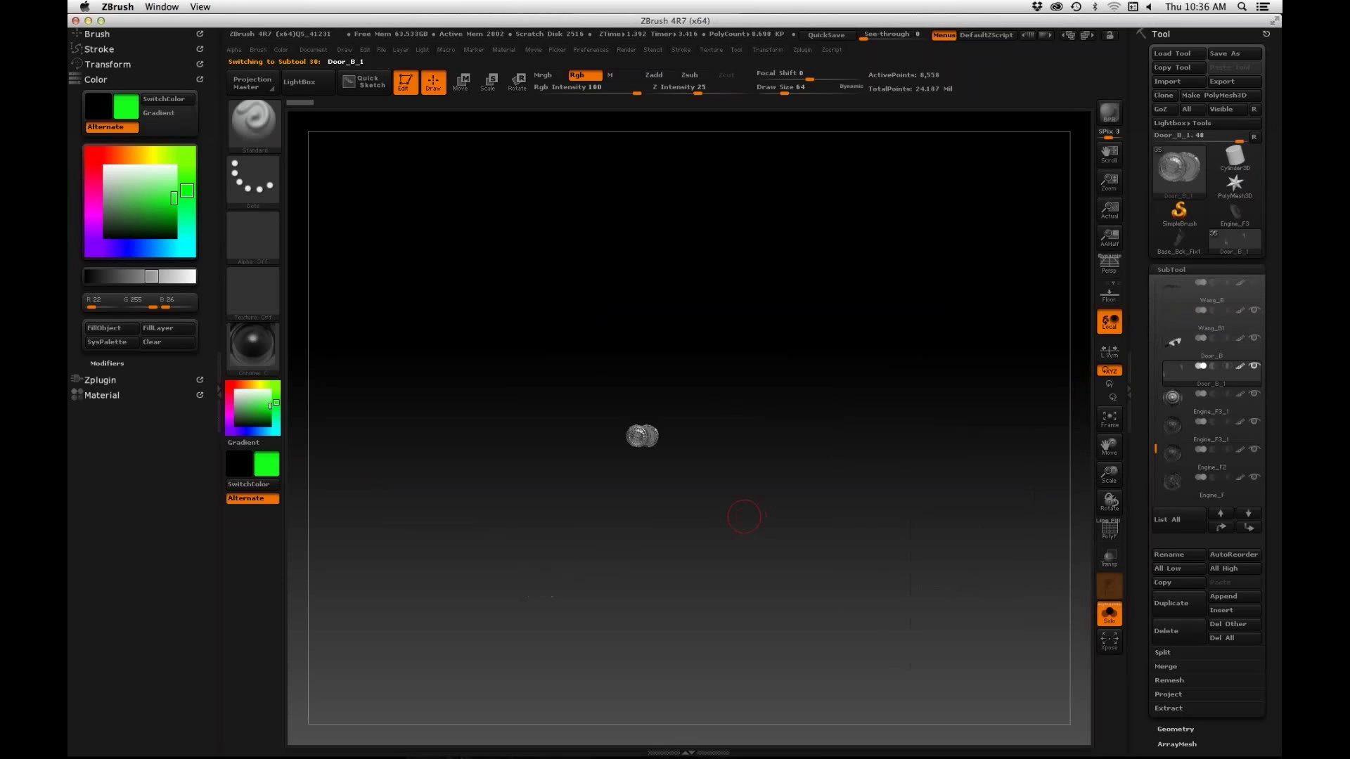
key("f")
left_click_drag(457, 655, 812, 655)
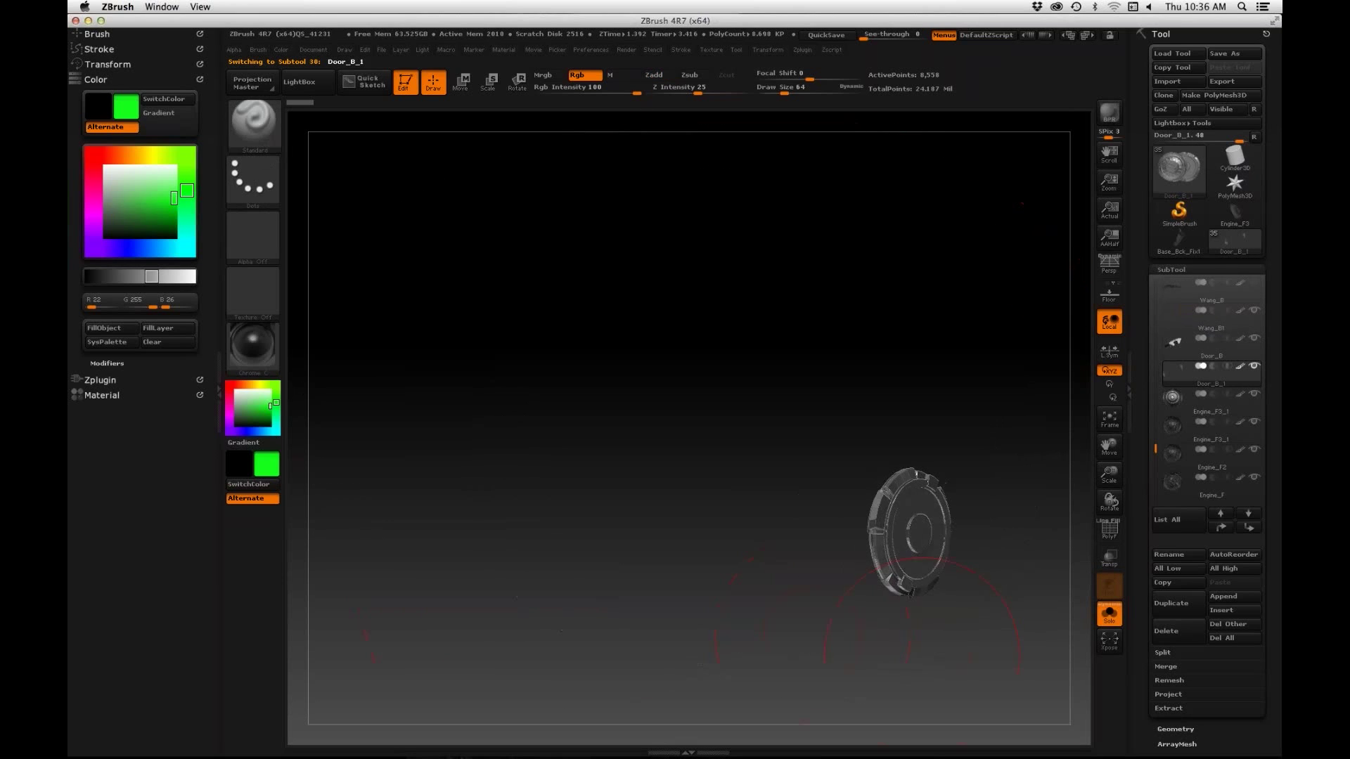
left_click_drag(921, 656, 774, 556, "alt")
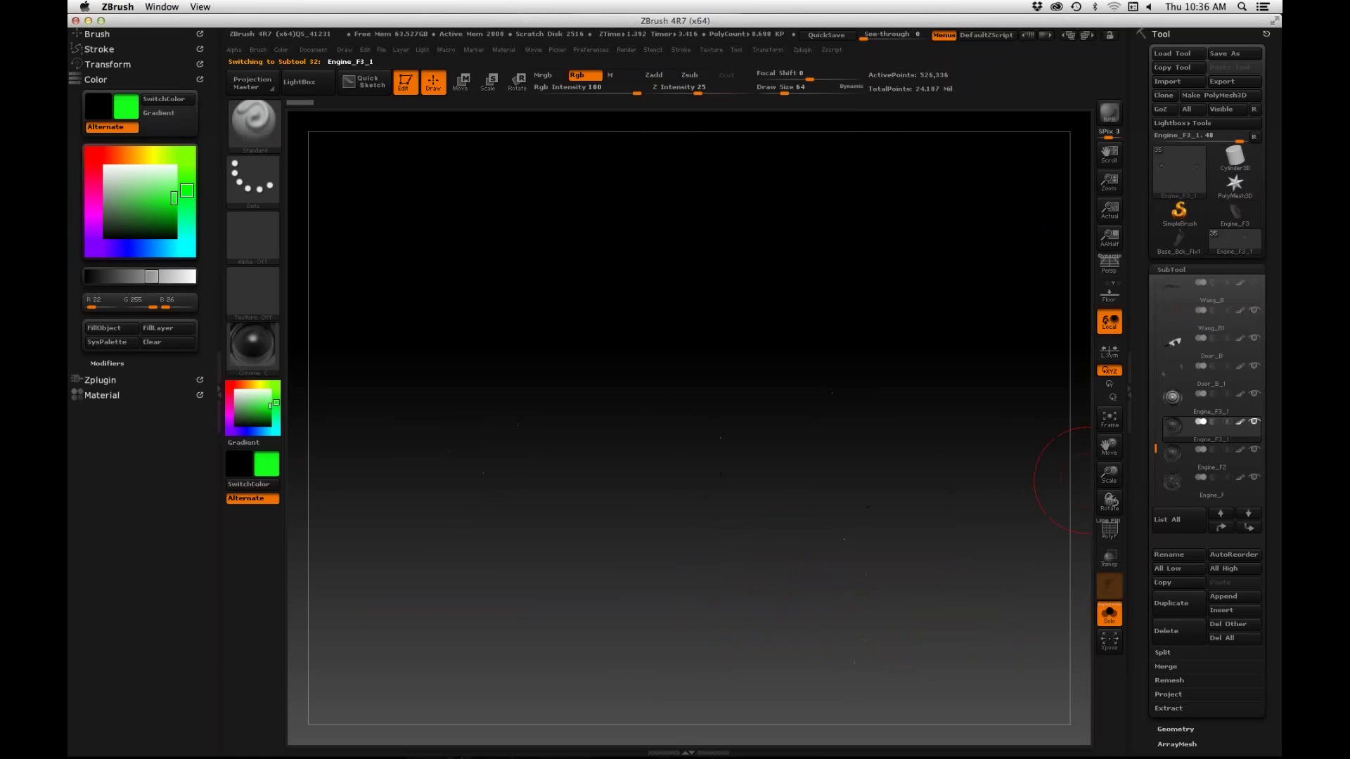
- Select the Engine_F3_1 subtool and frame its two engine spheres in the view
left_click(1210, 425)
key("f")
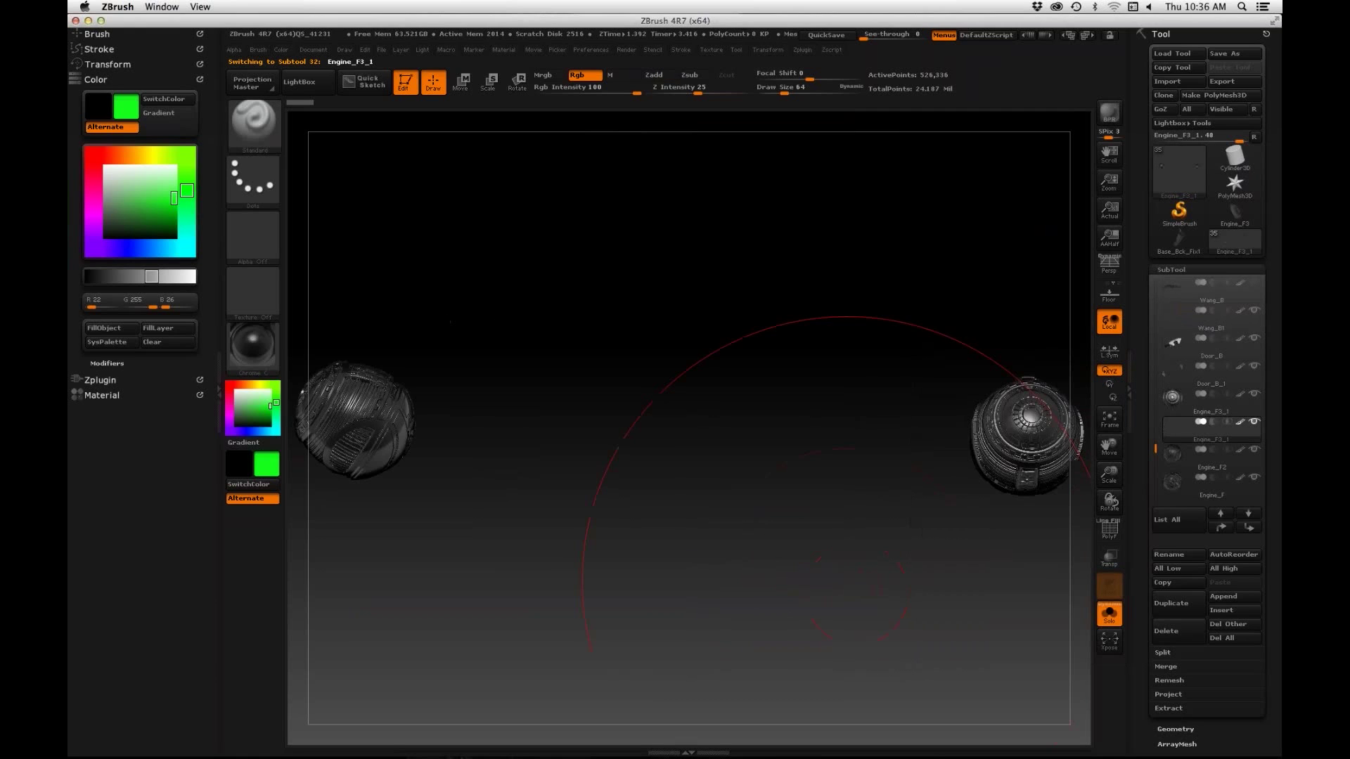
mouse_move(883, 567)
left_mouse_down()
mouse_move(823, 568)
mouse_move(869, 592)
mouse_move(836, 619)
mouse_move(778, 508)
mouse_move(742, 517)
mouse_move(859, 603)
mouse_move(887, 581)
left_mouse_up()
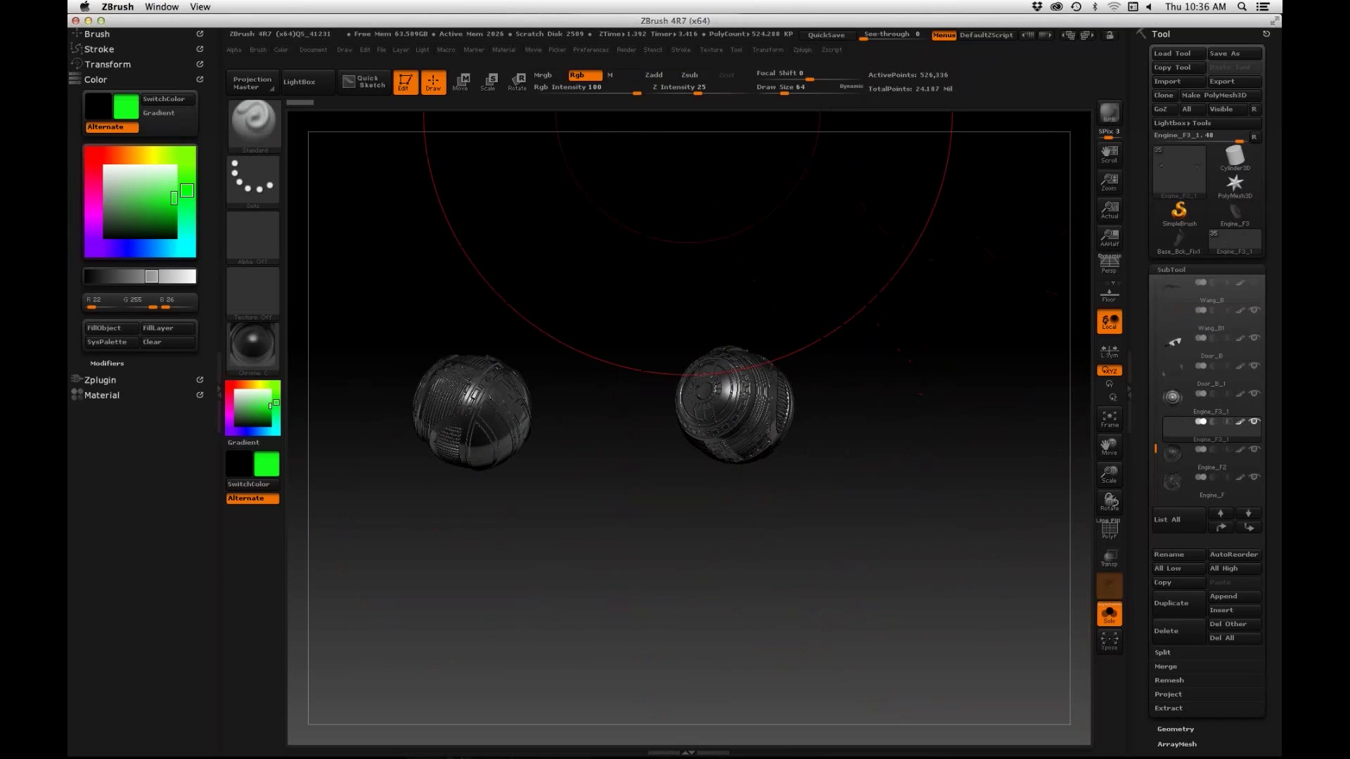
- Send the isolated Engine_F3_1 subtool to KeyShot with a BPR render and inspect the engine spheres there
left_click(626, 49)
left_click(691, 205)
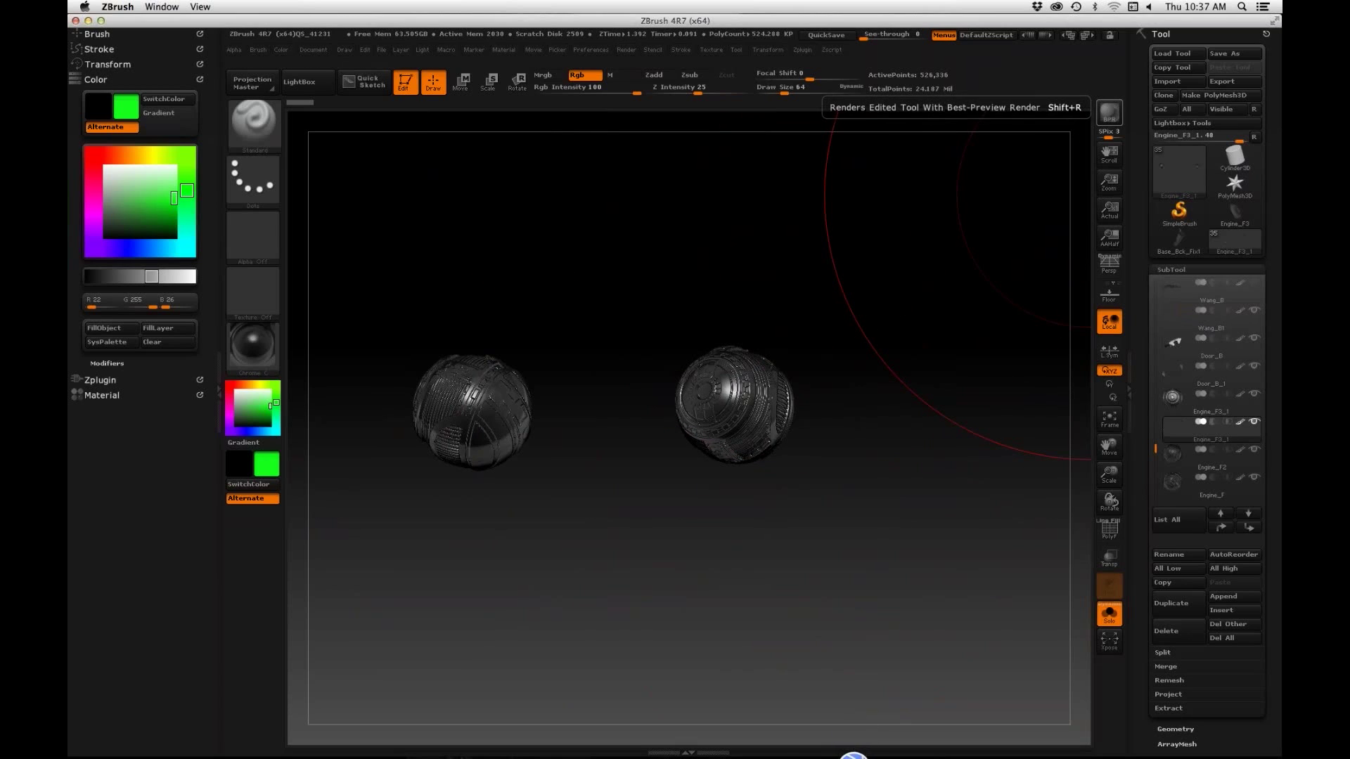
key("ctrl")
key("super+Tab")
key("super+shift+Tab")
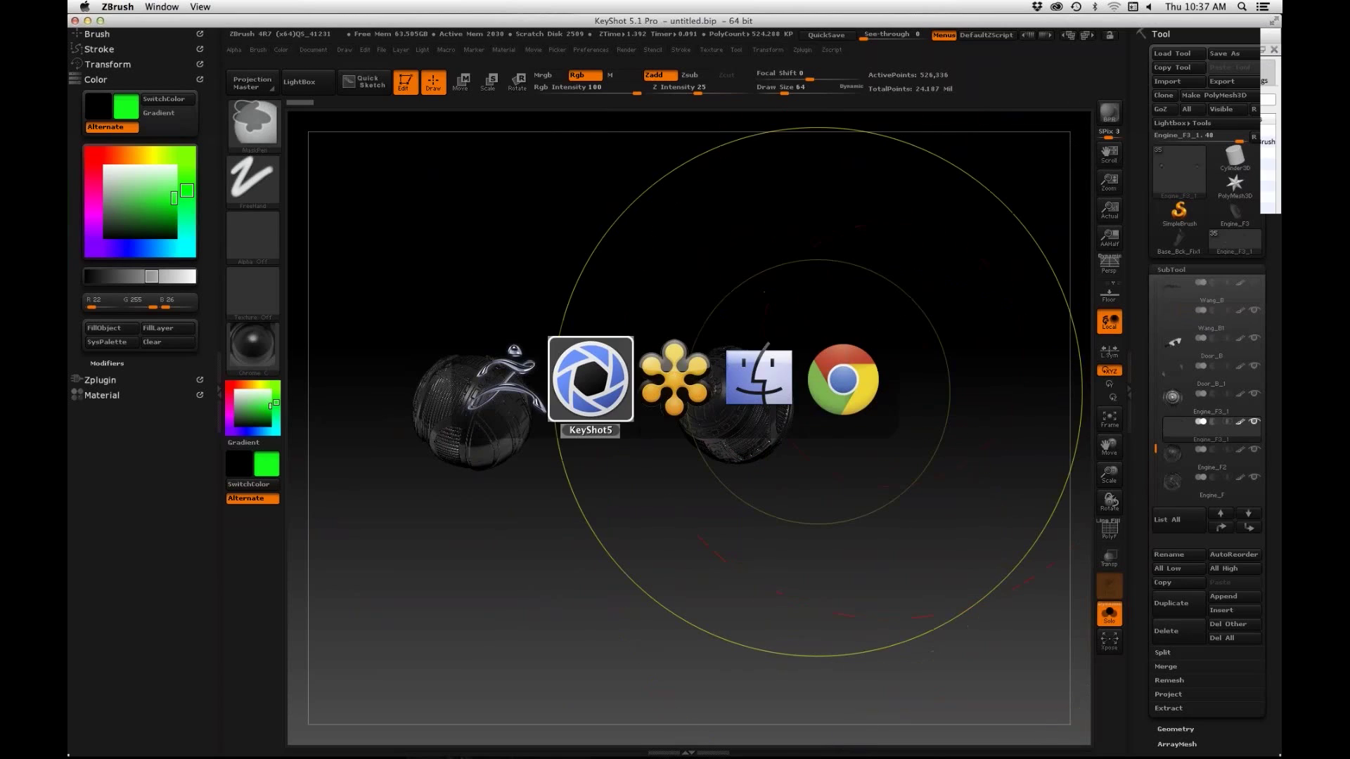
left_click_drag(633, 380, 534, 394)
scroll(632, 380, "up", 3)
left_click_drag(738, 365, 844, 358)
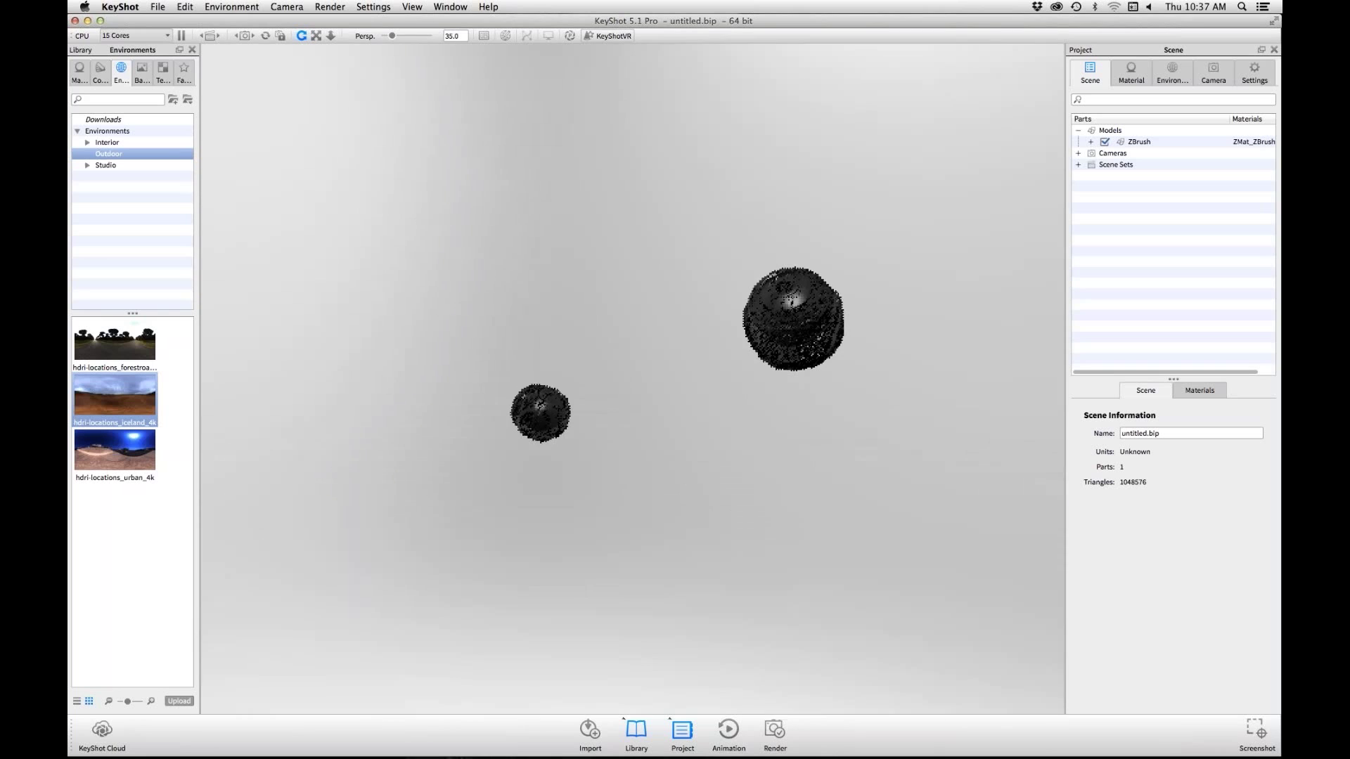
- Switch to ZBrush and toggle the visibility of the Engine_F3_1 subtool and its neighbours in the subtool list
key("super+Tab")
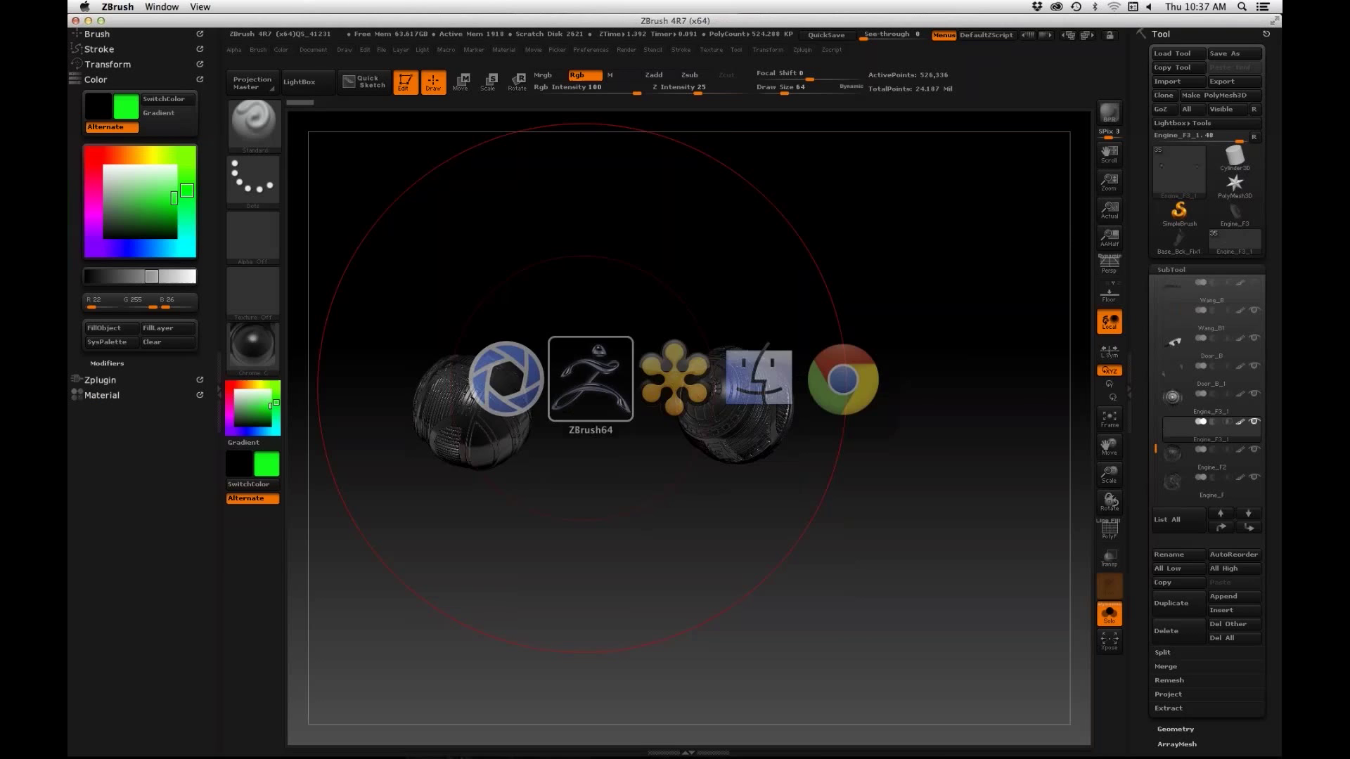
left_click(1253, 449)
left_click(1254, 422)
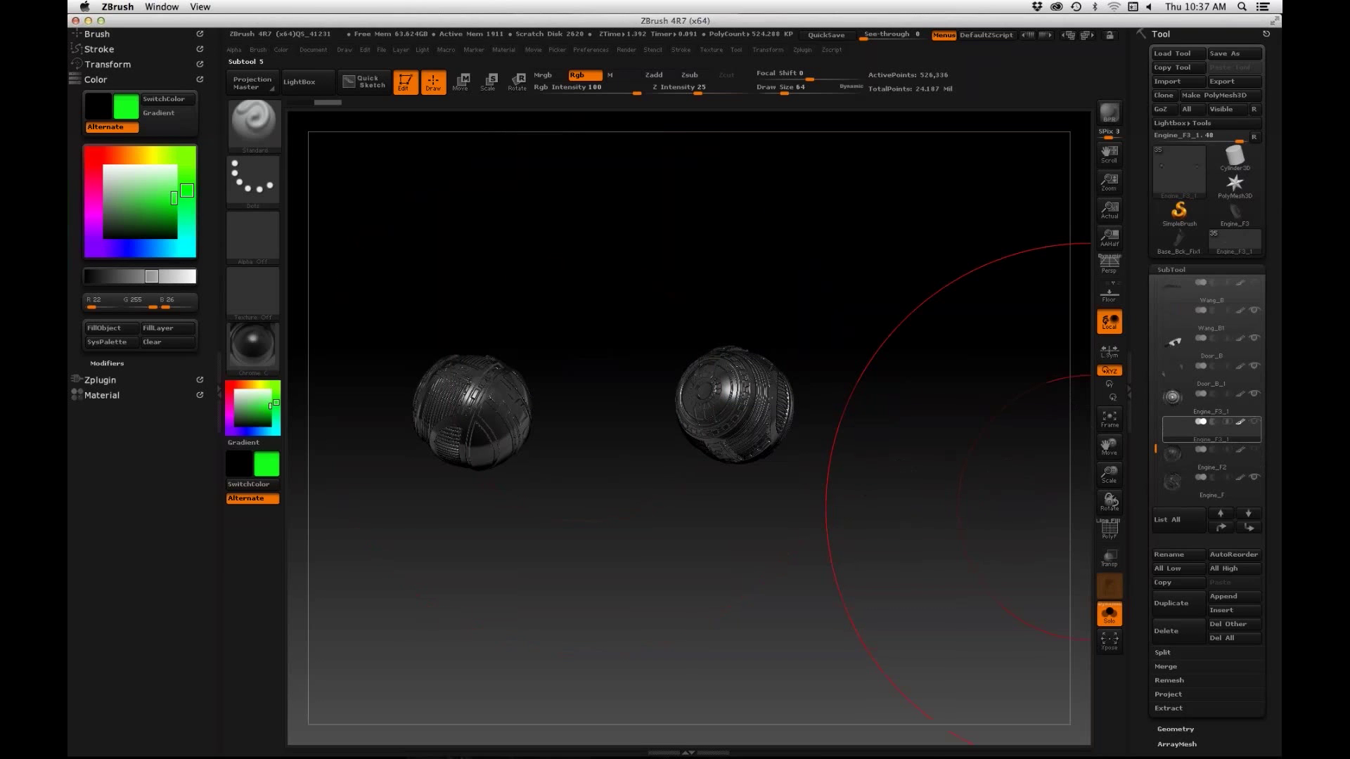
left_click(1253, 422)
left_click(1254, 449)
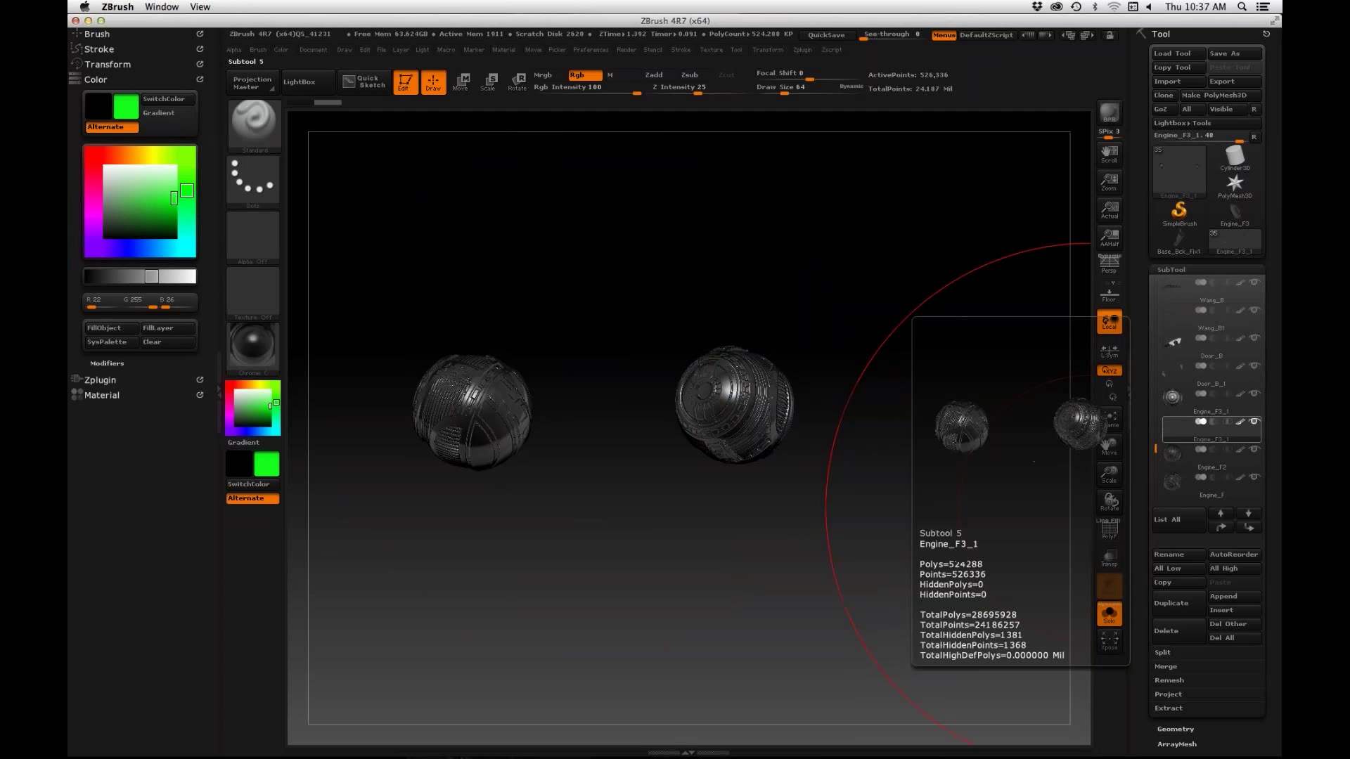
left_click(1253, 422)
left_click(1254, 422)
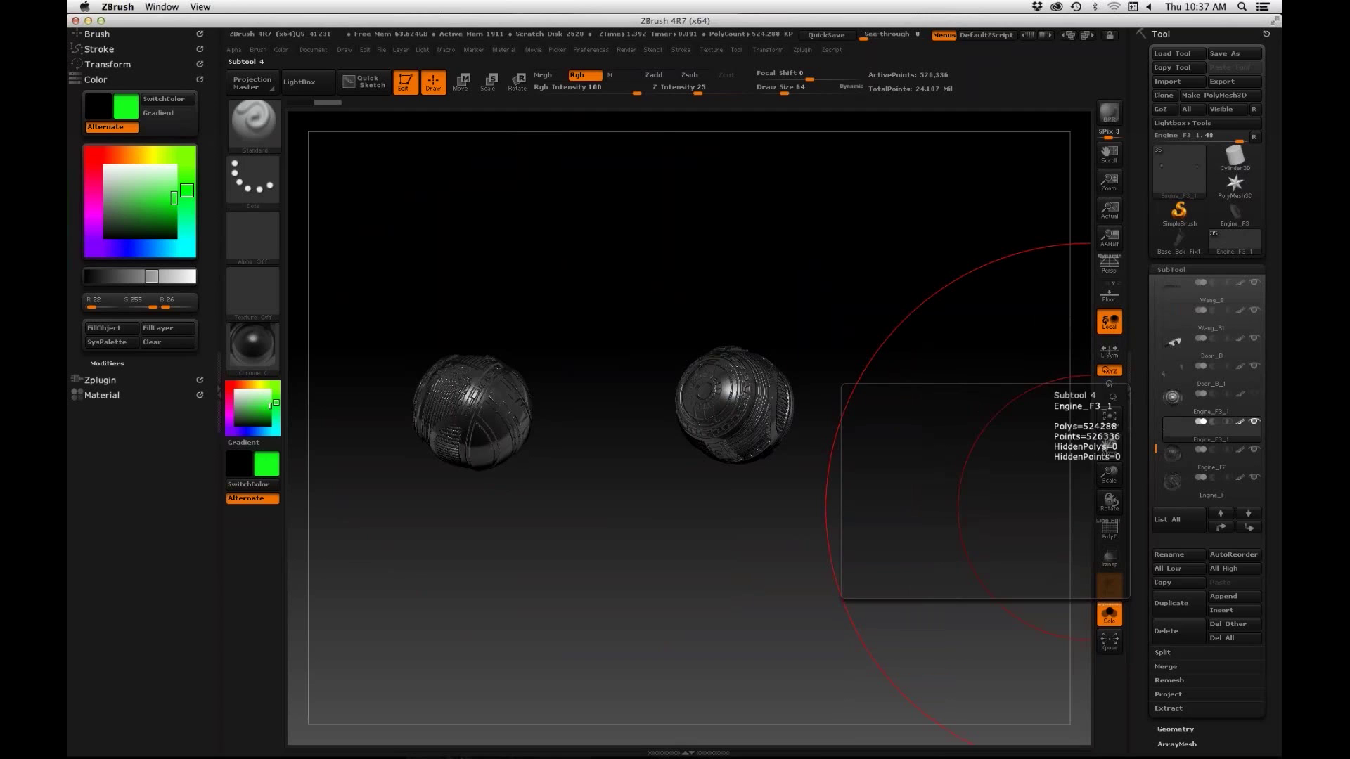
left_click(1253, 394)
left_click_drag(837, 634, 844, 633, "alt")
key("space")
mouse_move(907, 441)
left_mouse_down("alt")
mouse_move(828, 433)
mouse_move(849, 434)
mouse_move(849, 365)
left_mouse_up("alt")
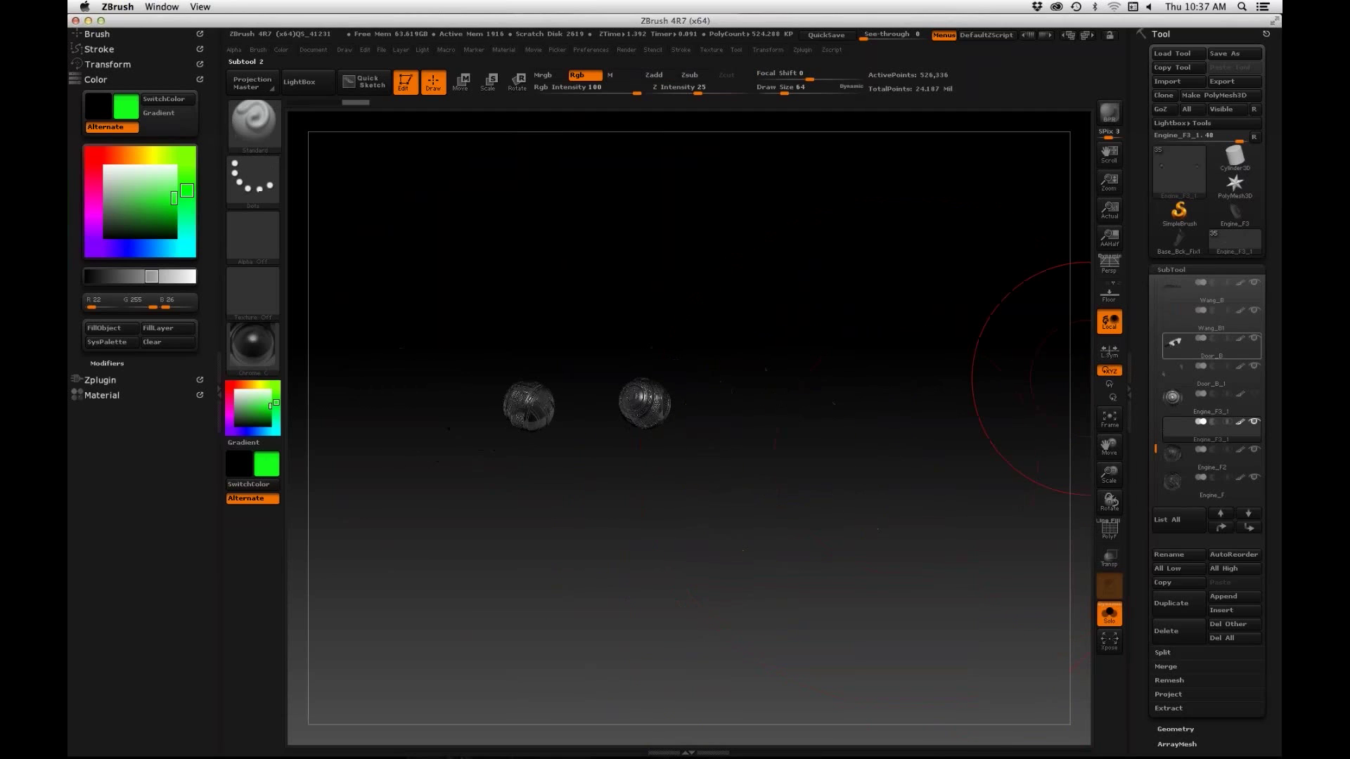
- Inspect the isolated Door_B and Door_B_1 subtools, ending on Door_B
left_click(1174, 343)
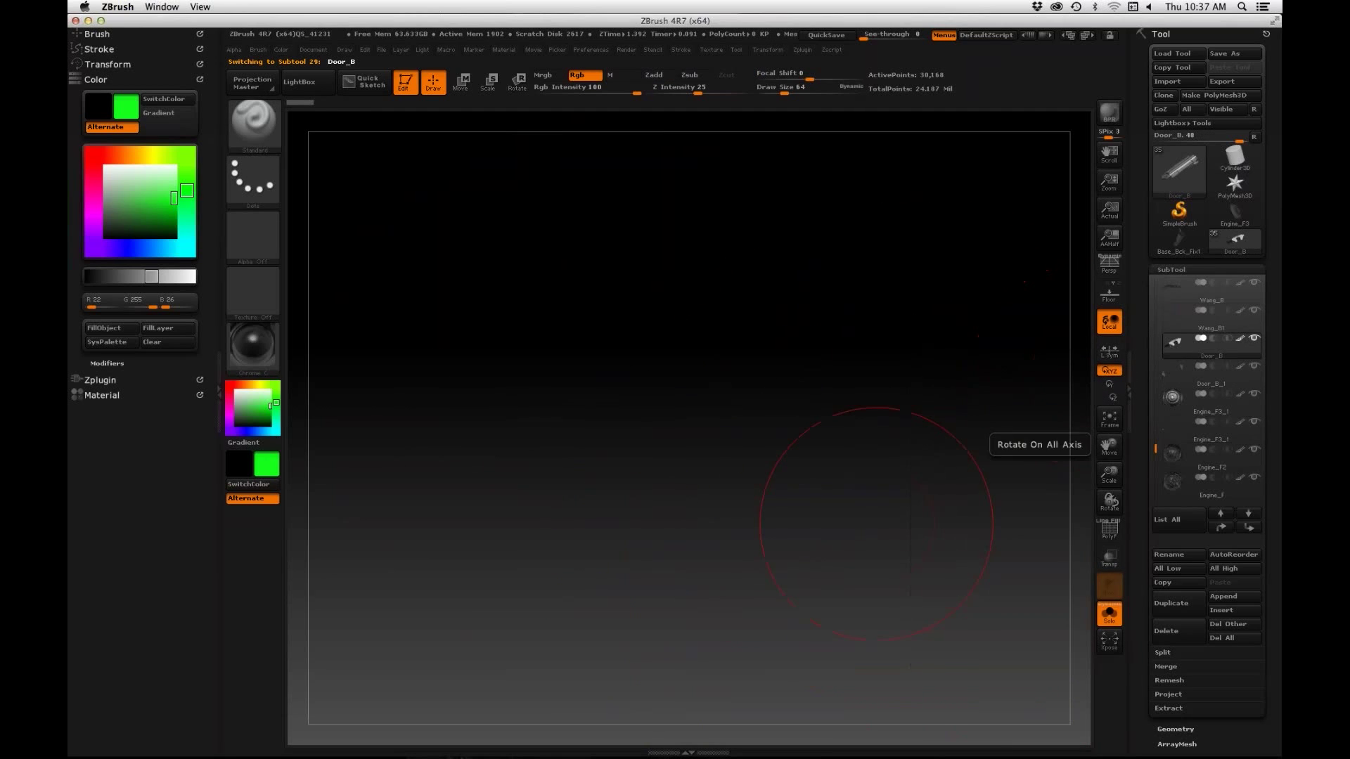
left_click(889, 516)
left_click_drag(889, 516, 858, 550)
key("Down")
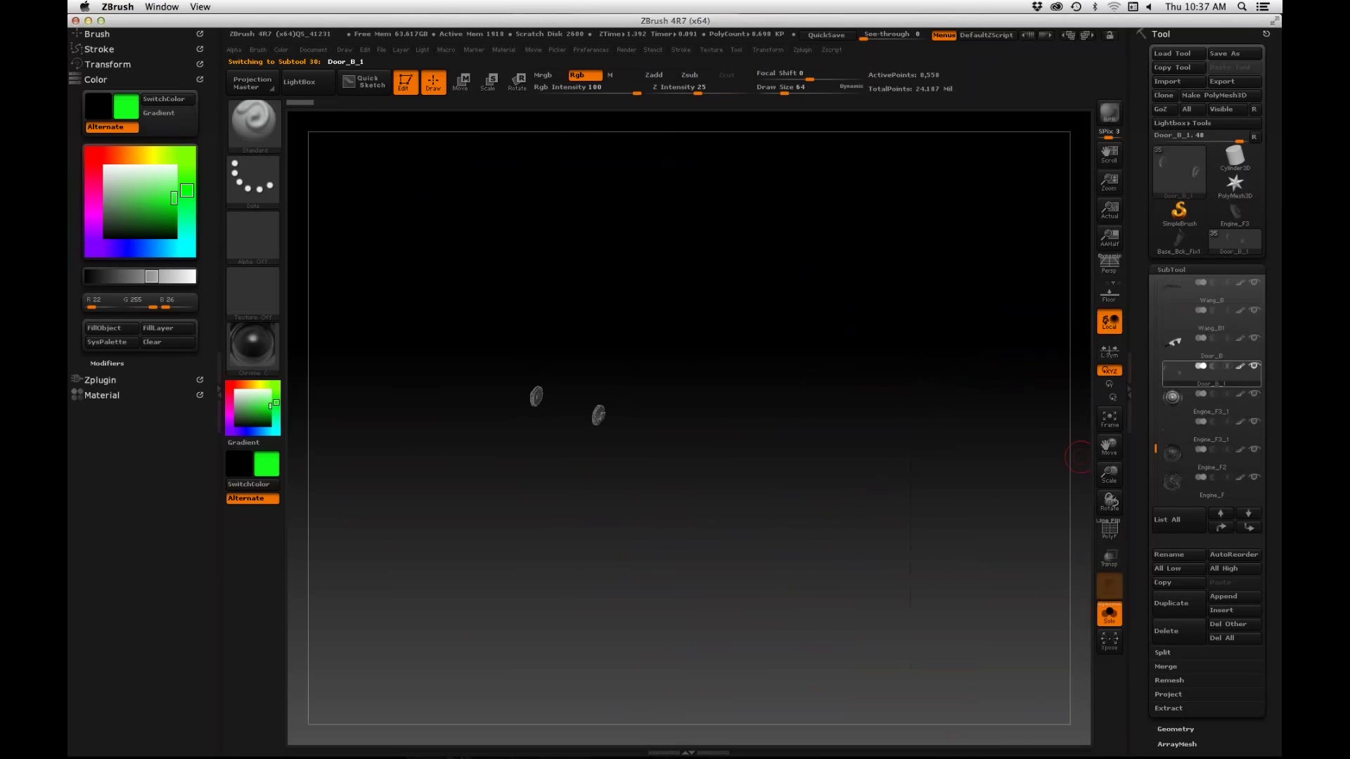
key("Up")
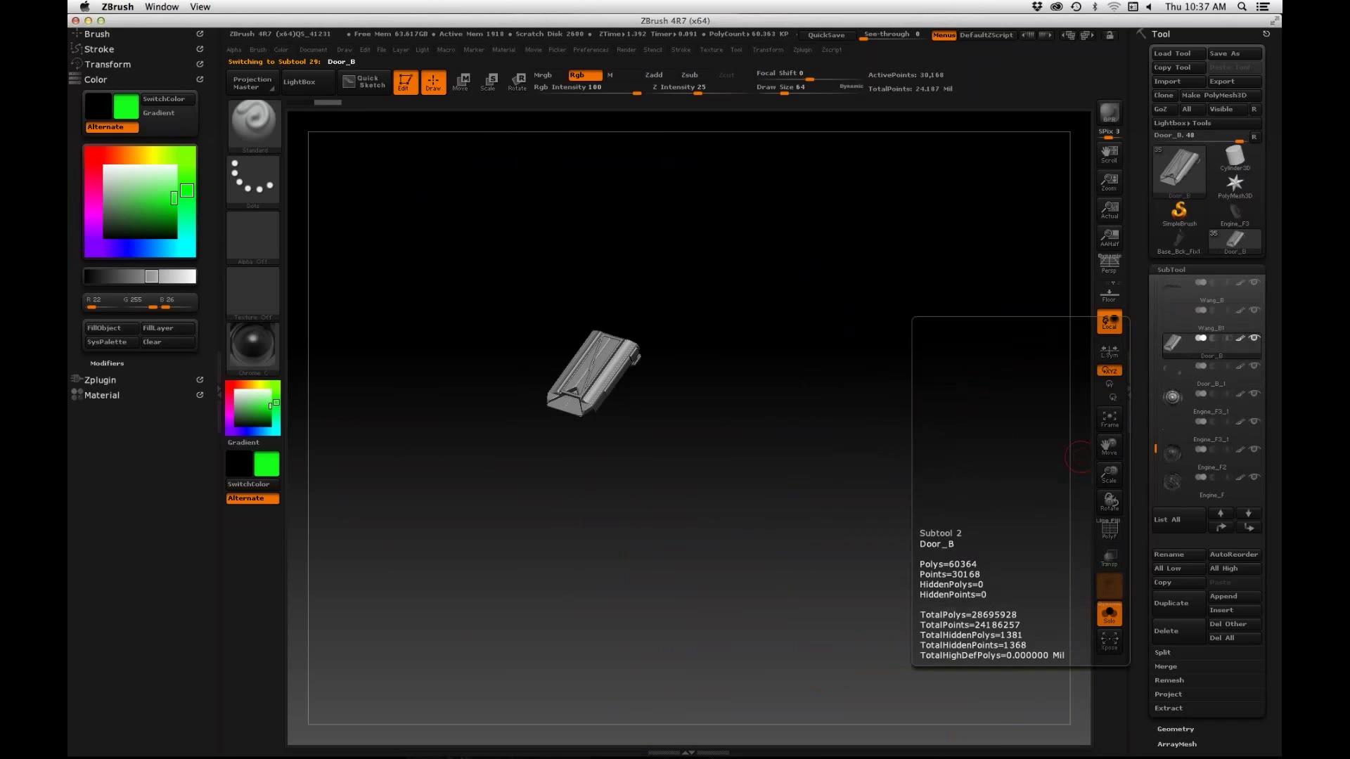
left_click_drag(847, 531, 864, 539, "alt")
key("Up")
key("Up")
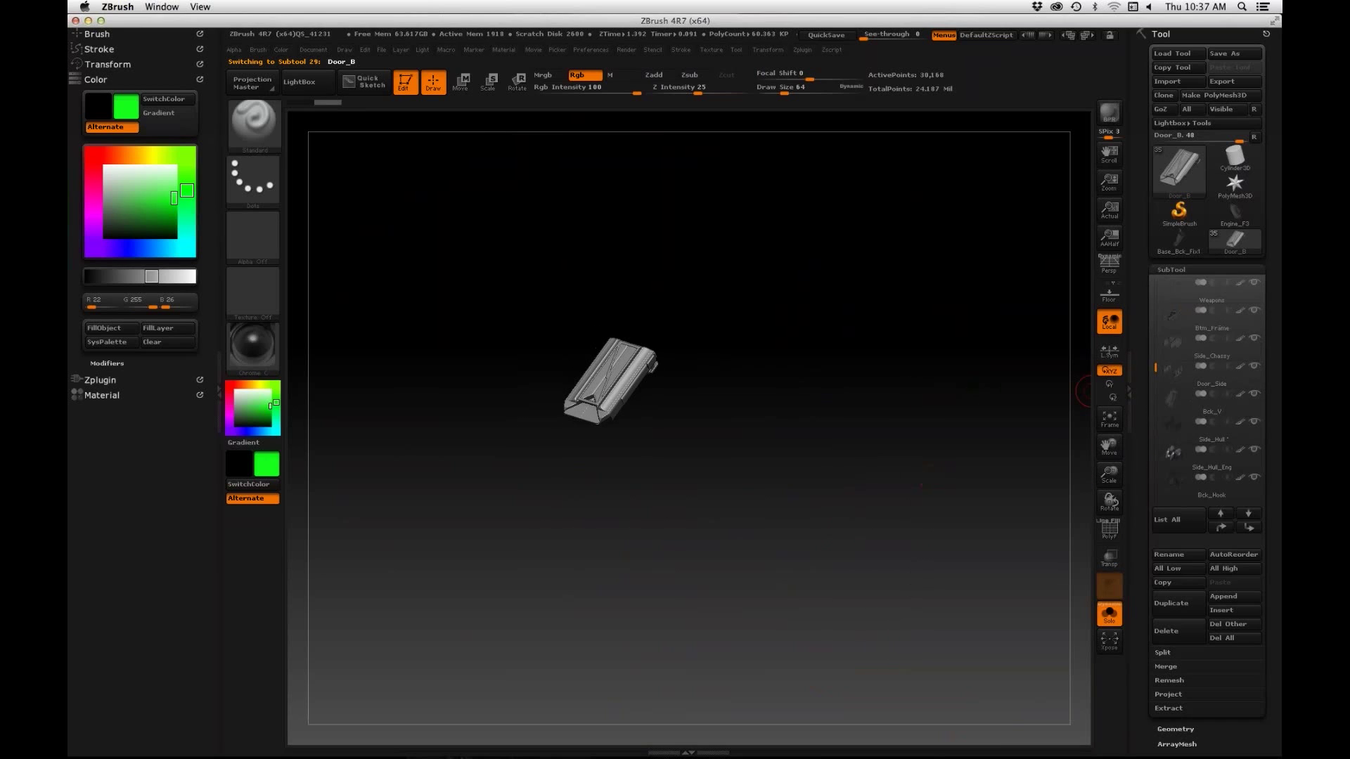
- Isolate the red front hull subtool S12_v12b and send it to KeyShot through the ZBrush to KeyShot Bridge
left_click_drag(1155, 329, 1155, 283)
left_click(1173, 288)
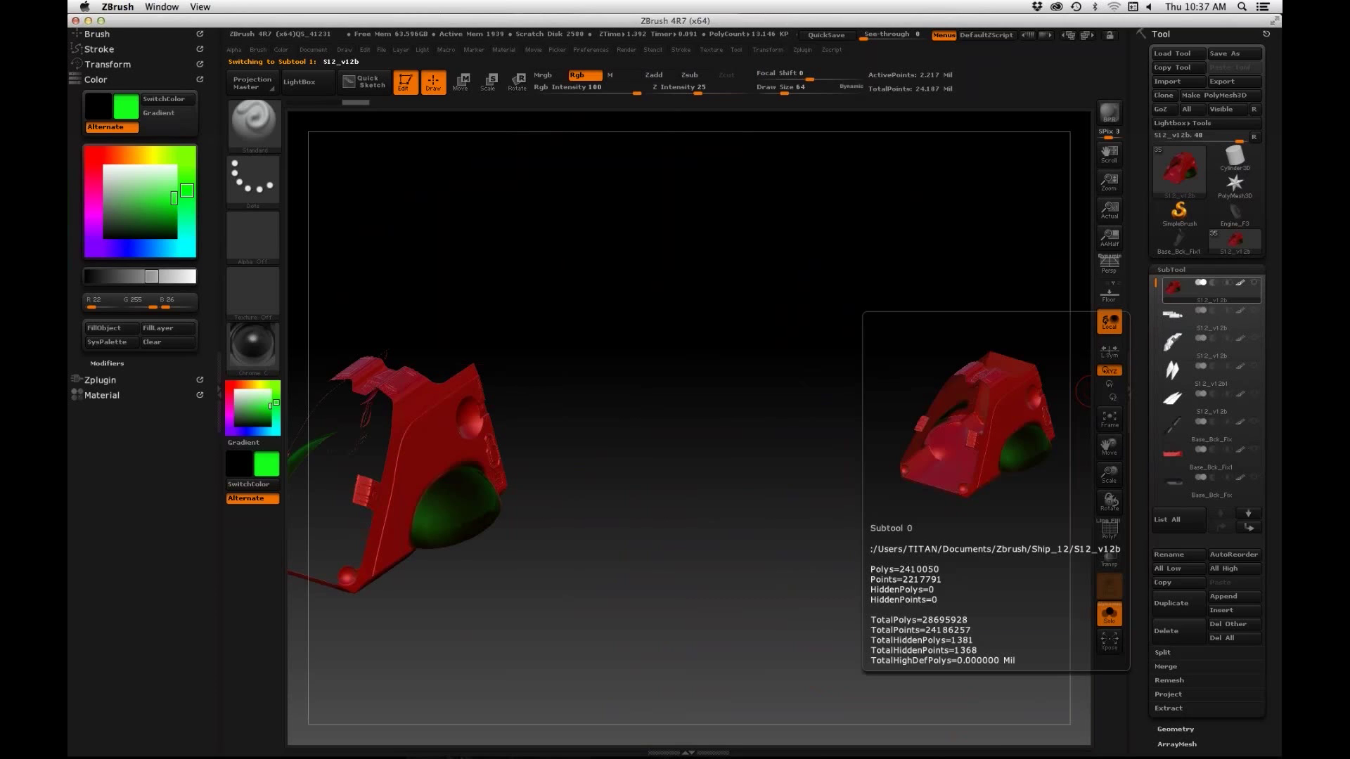
mouse_move(825, 483)
left_mouse_down("alt")
mouse_move(1050, 423)
mouse_move(1079, 395)
mouse_move(822, 496)
mouse_move(759, 499)
mouse_move(928, 394)
mouse_move(824, 573)
mouse_move(894, 563)
mouse_move(865, 577)
left_mouse_up("alt")
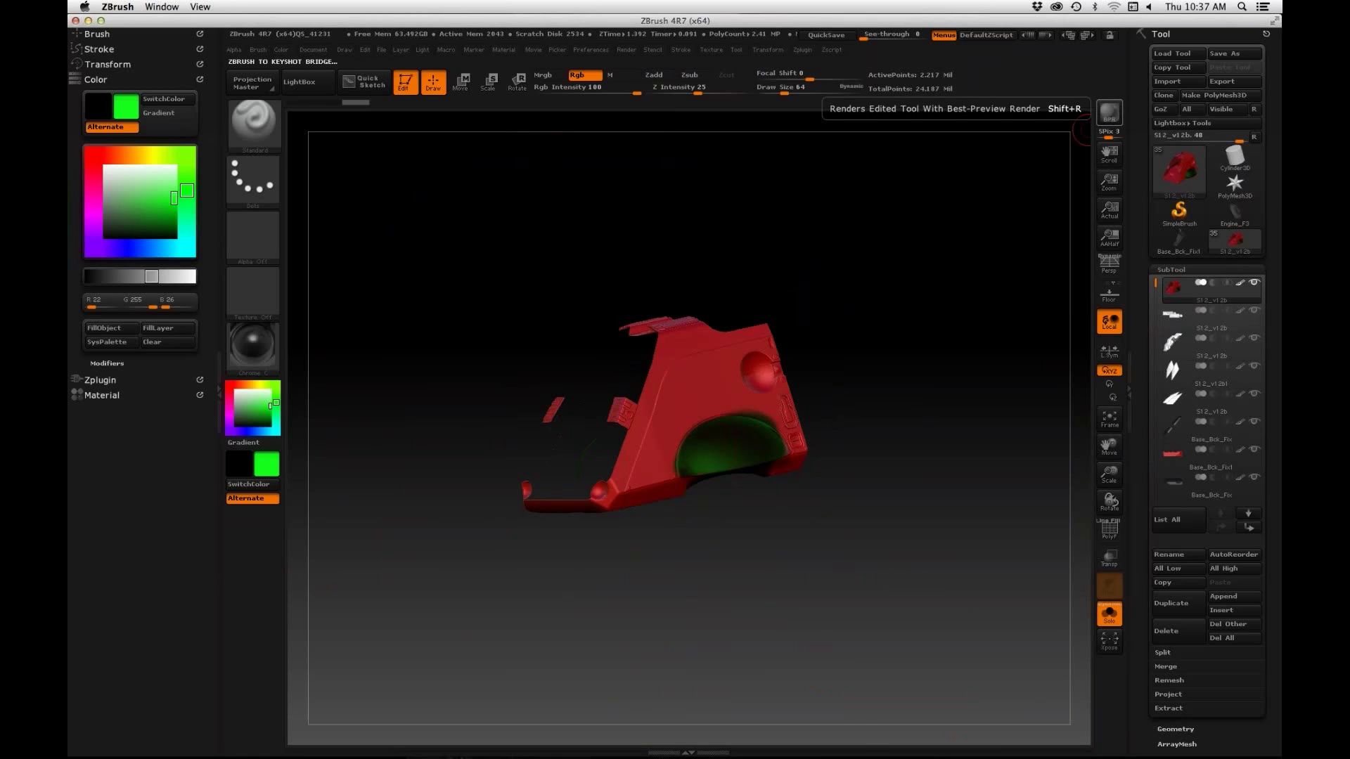
key("super+Tab")
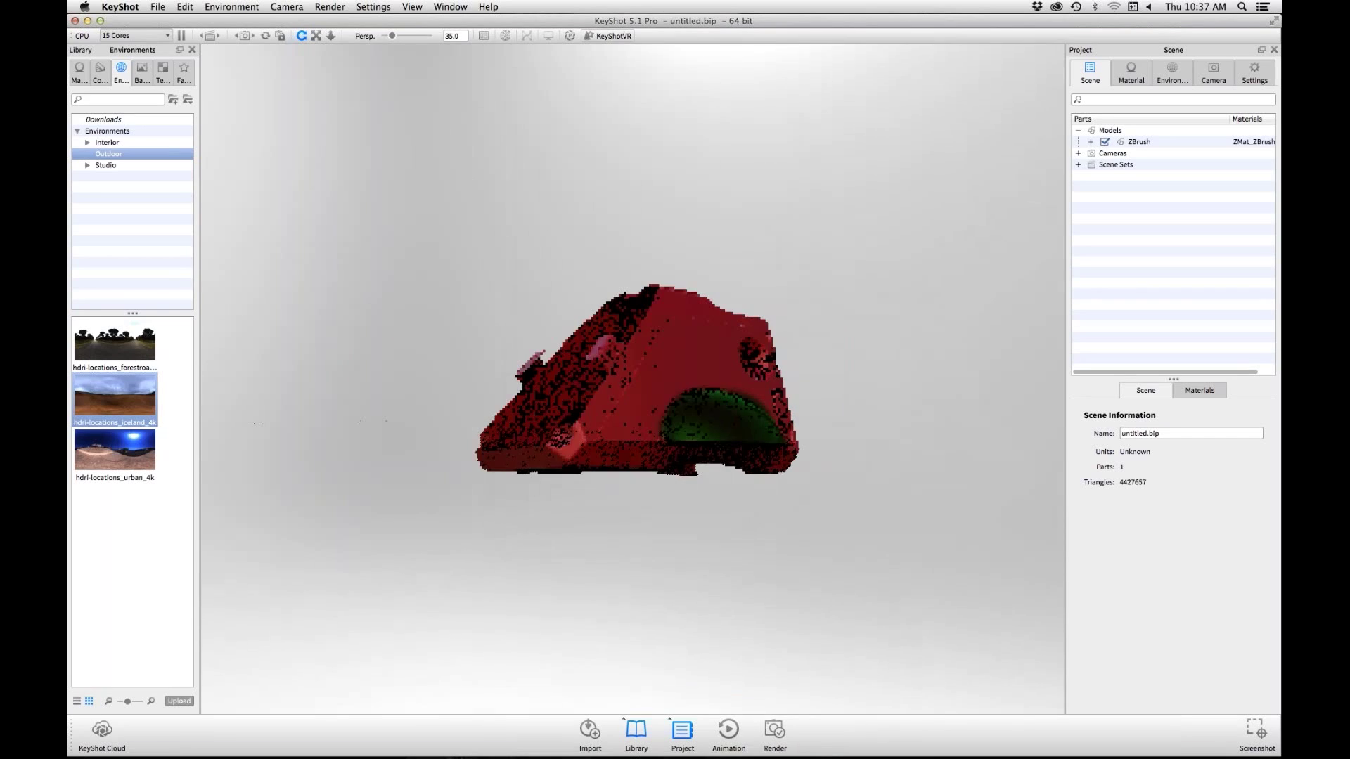
left_click_drag(633, 422, 573, 415)
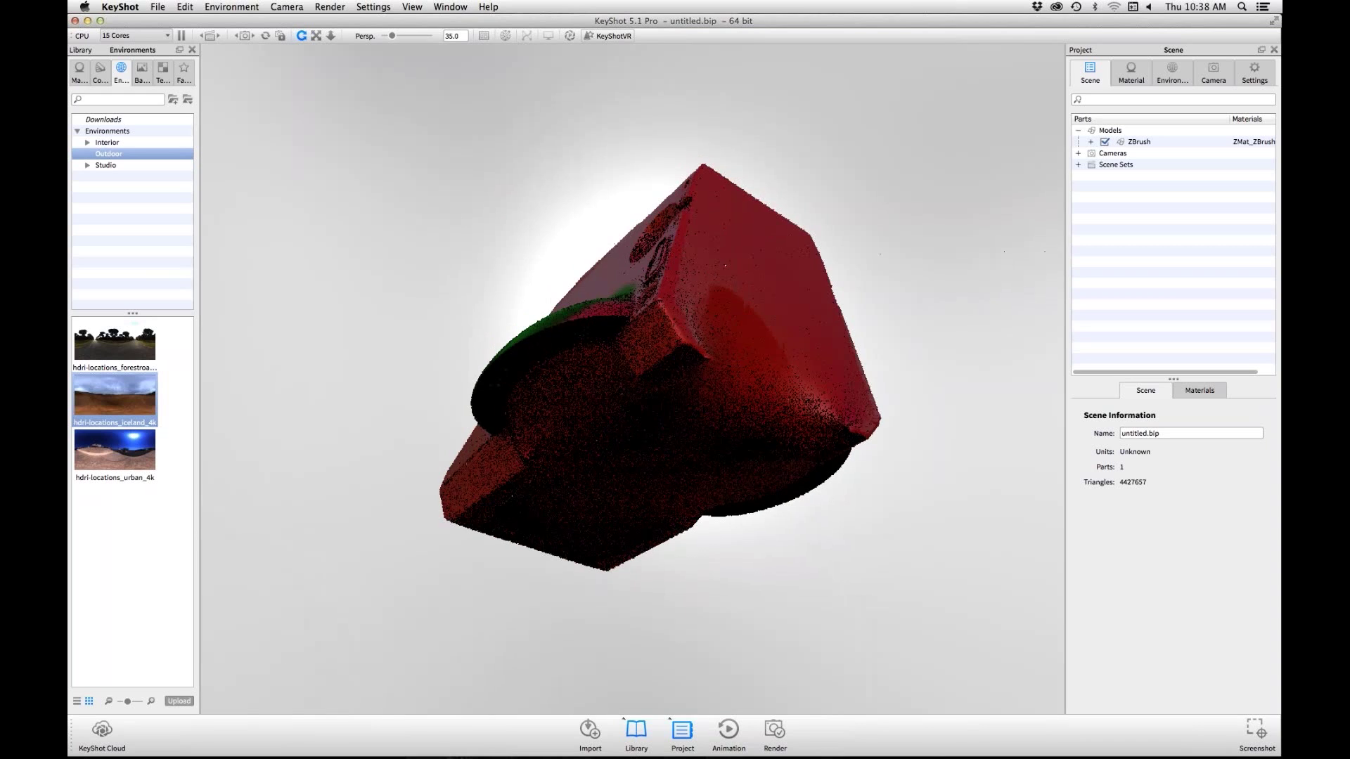
- Apply the Carbon Fiber material from the Paint library to the front hull model
left_click(80, 72)
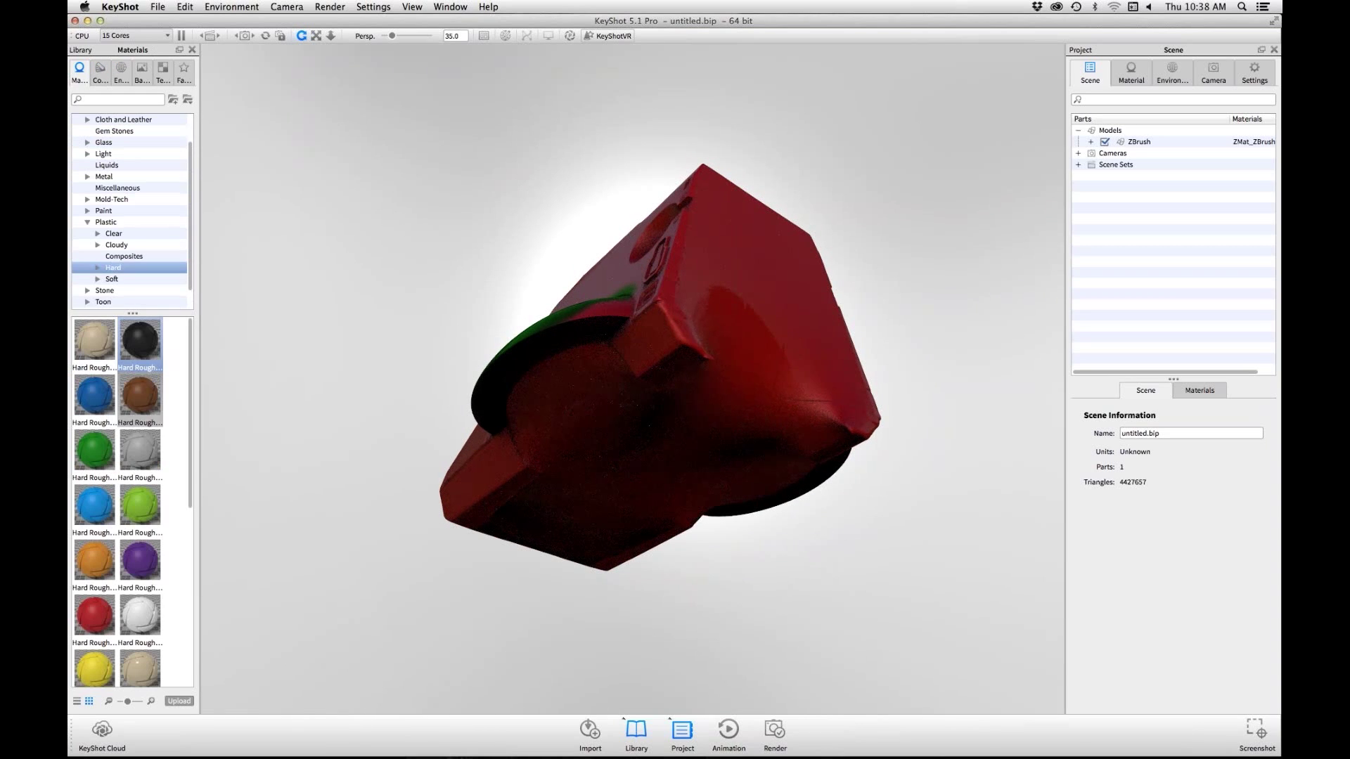
left_click(104, 210)
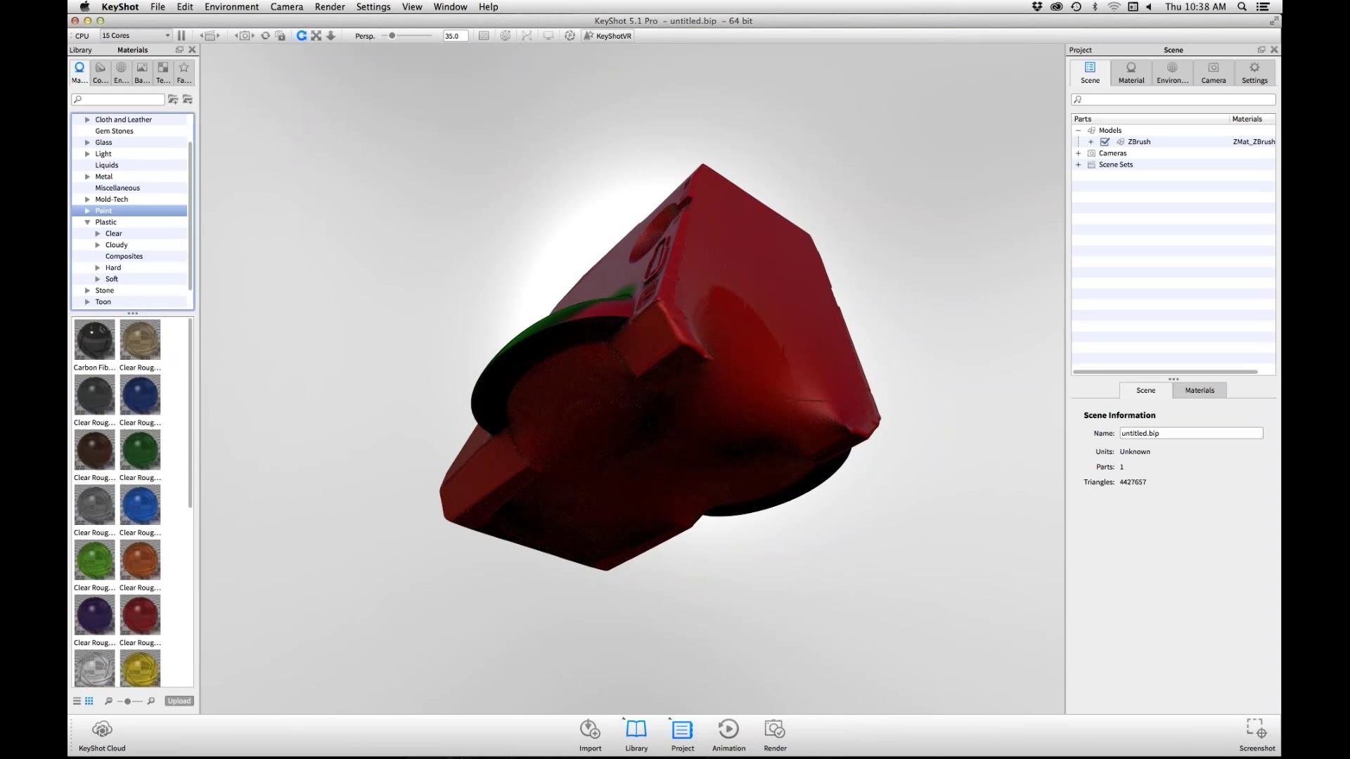
left_click_drag(94, 340, 758, 362)
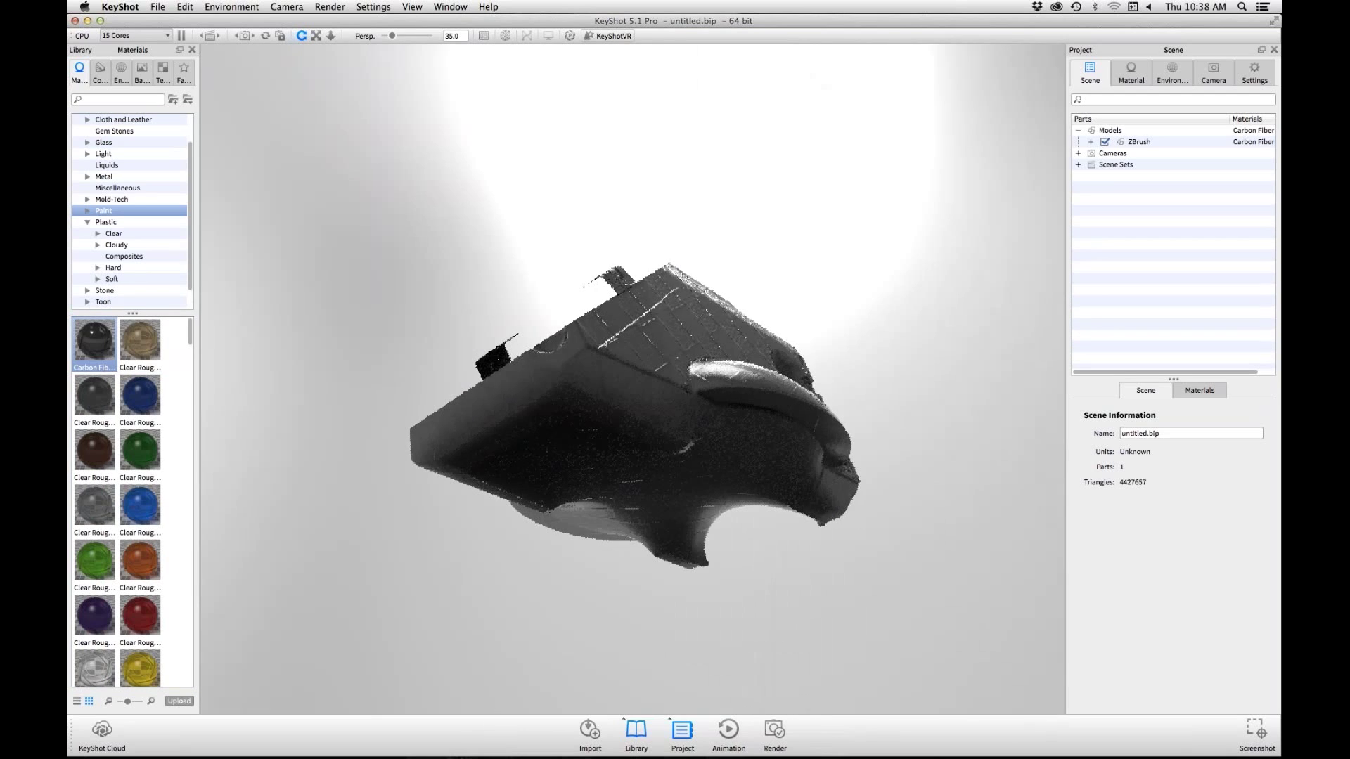
scroll(633, 380, "down", 5)
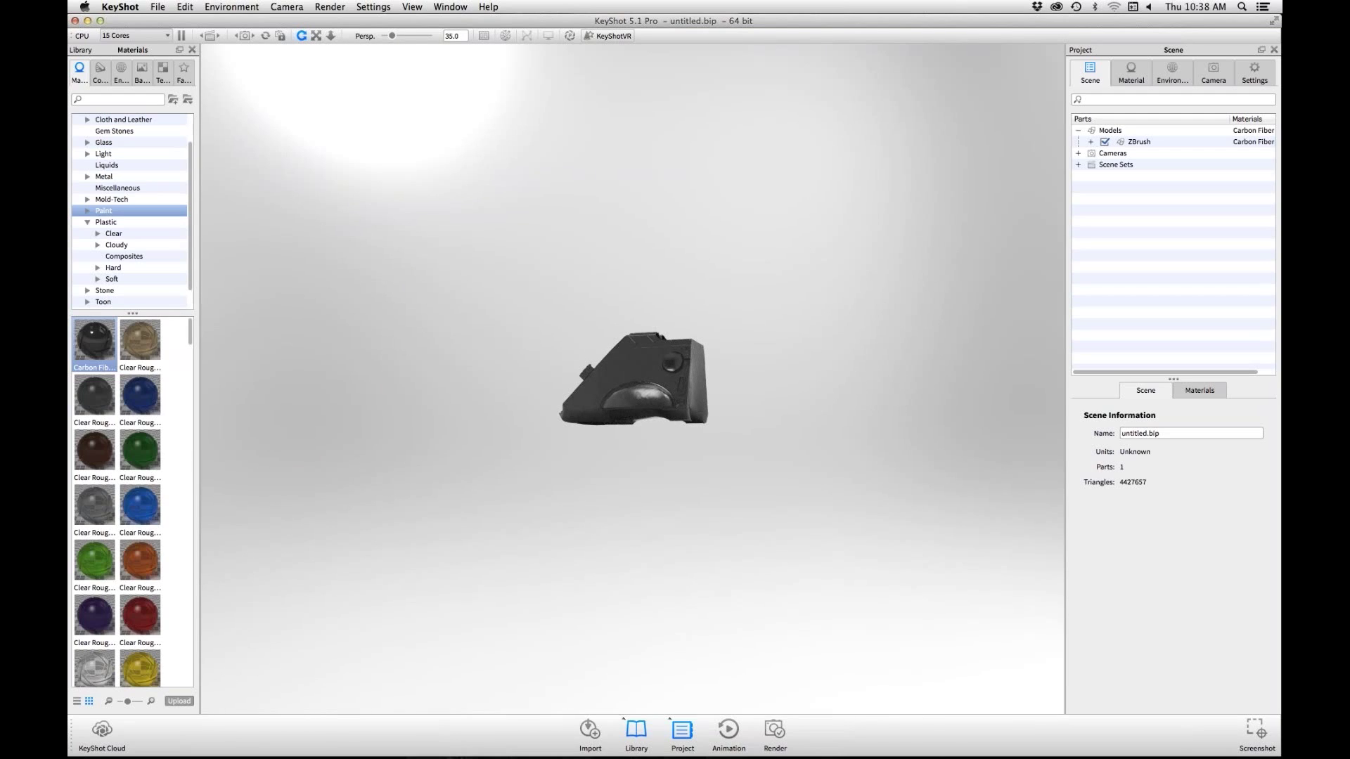
- Switch to ZBrush, turn off Solo mode to show the whole ship and select the second subtool, S12_v12b
key("super+Tab")
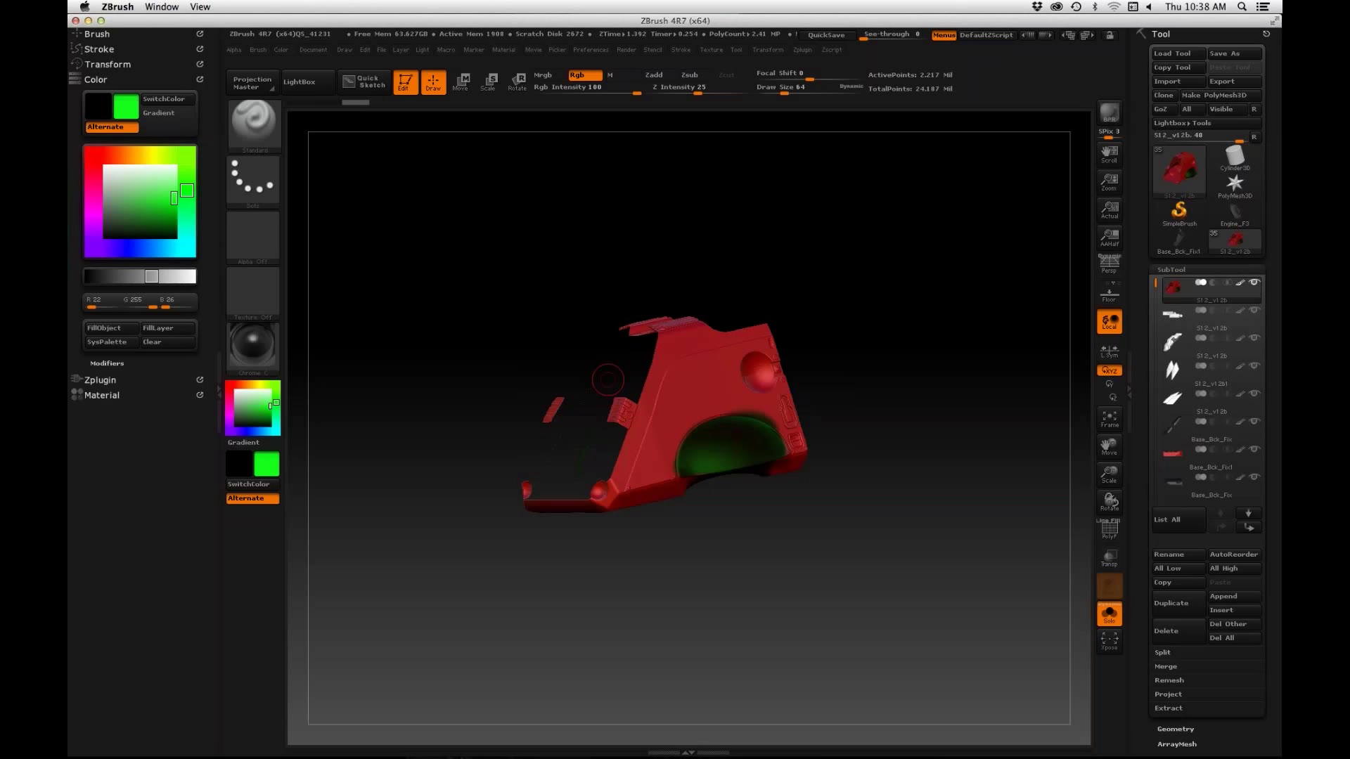
left_click(1239, 282)
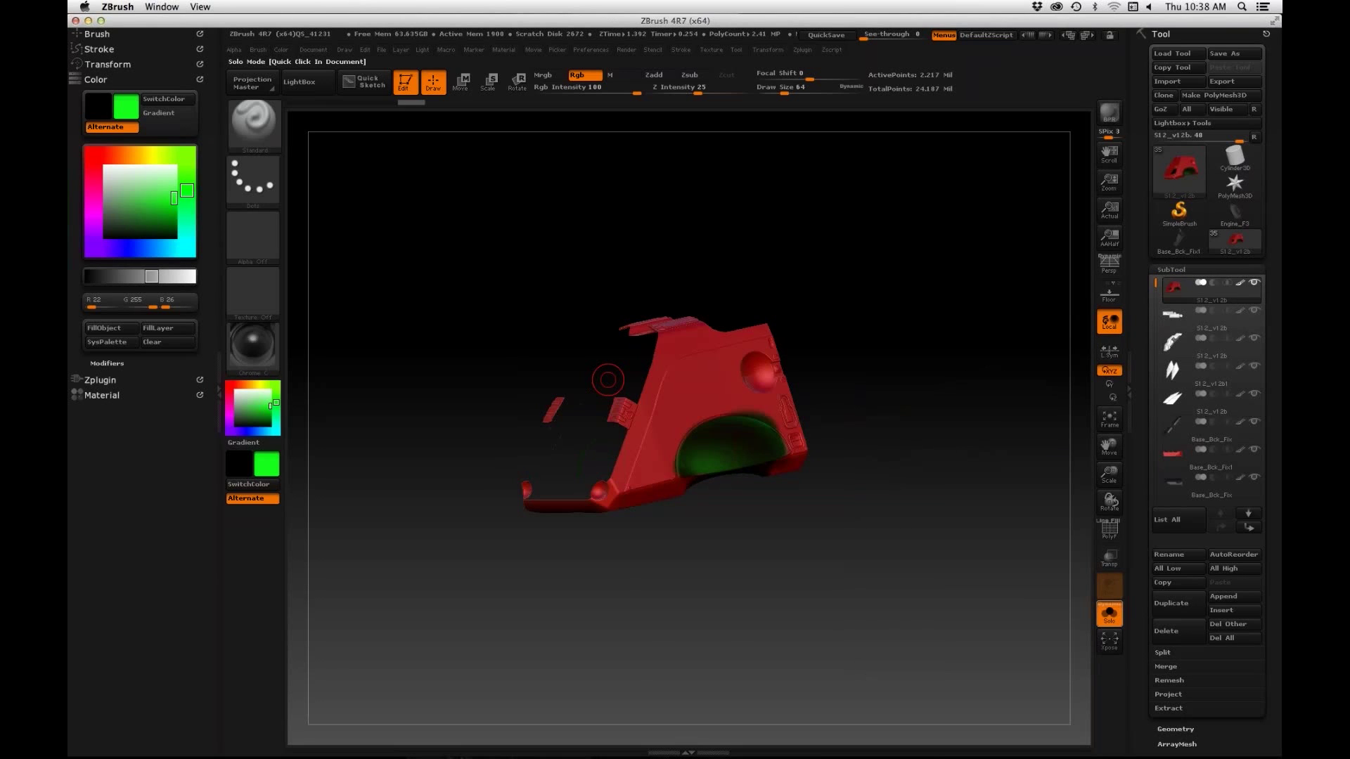
left_click(1109, 613)
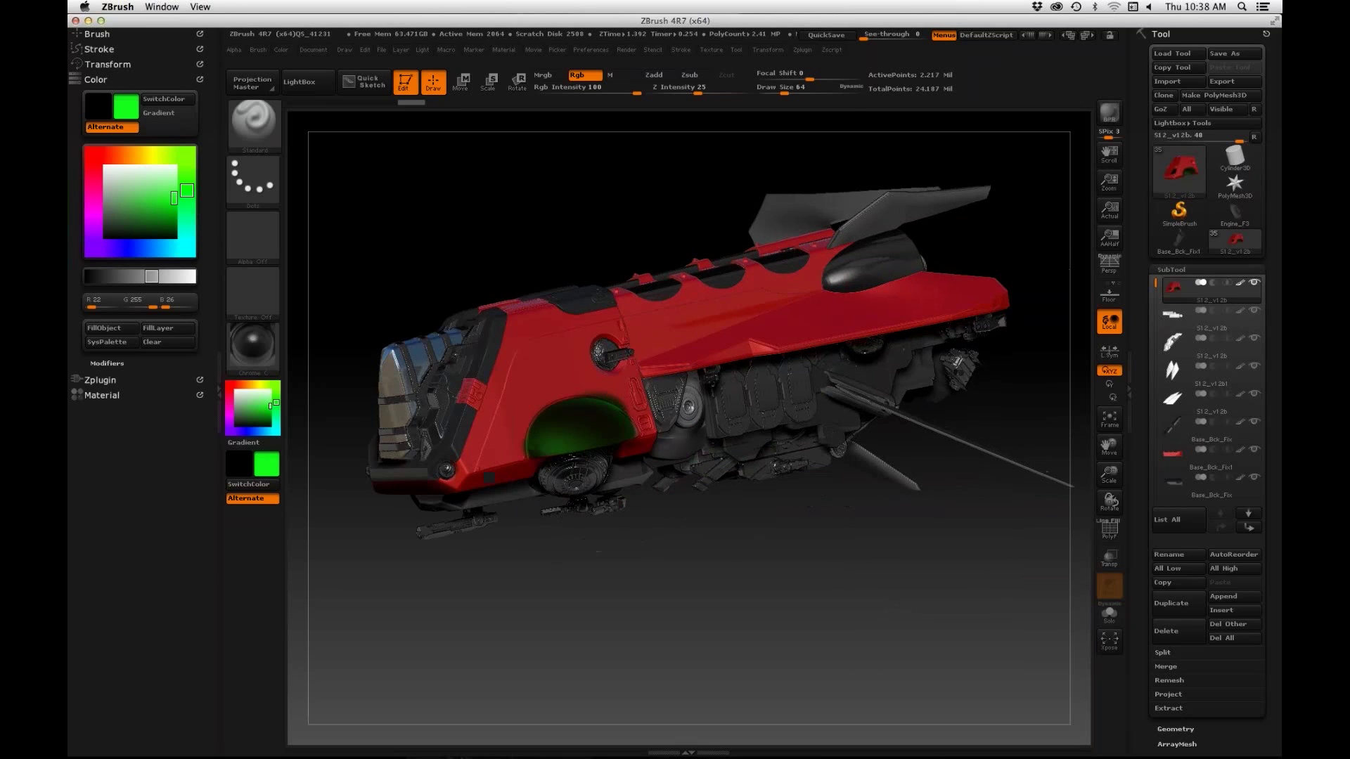
left_click(1188, 317)
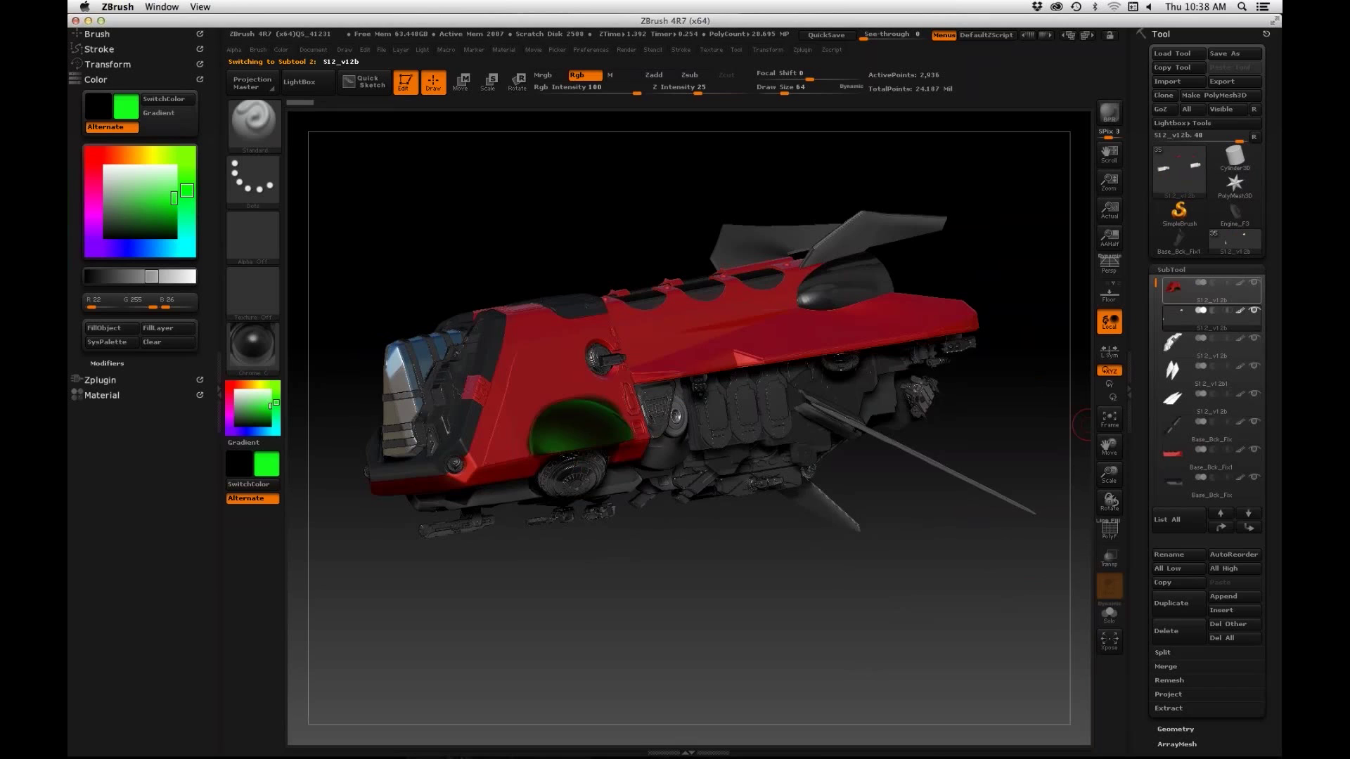
- Hide the red front hull subtool, show it again and make it the active subtool
left_click(1253, 282)
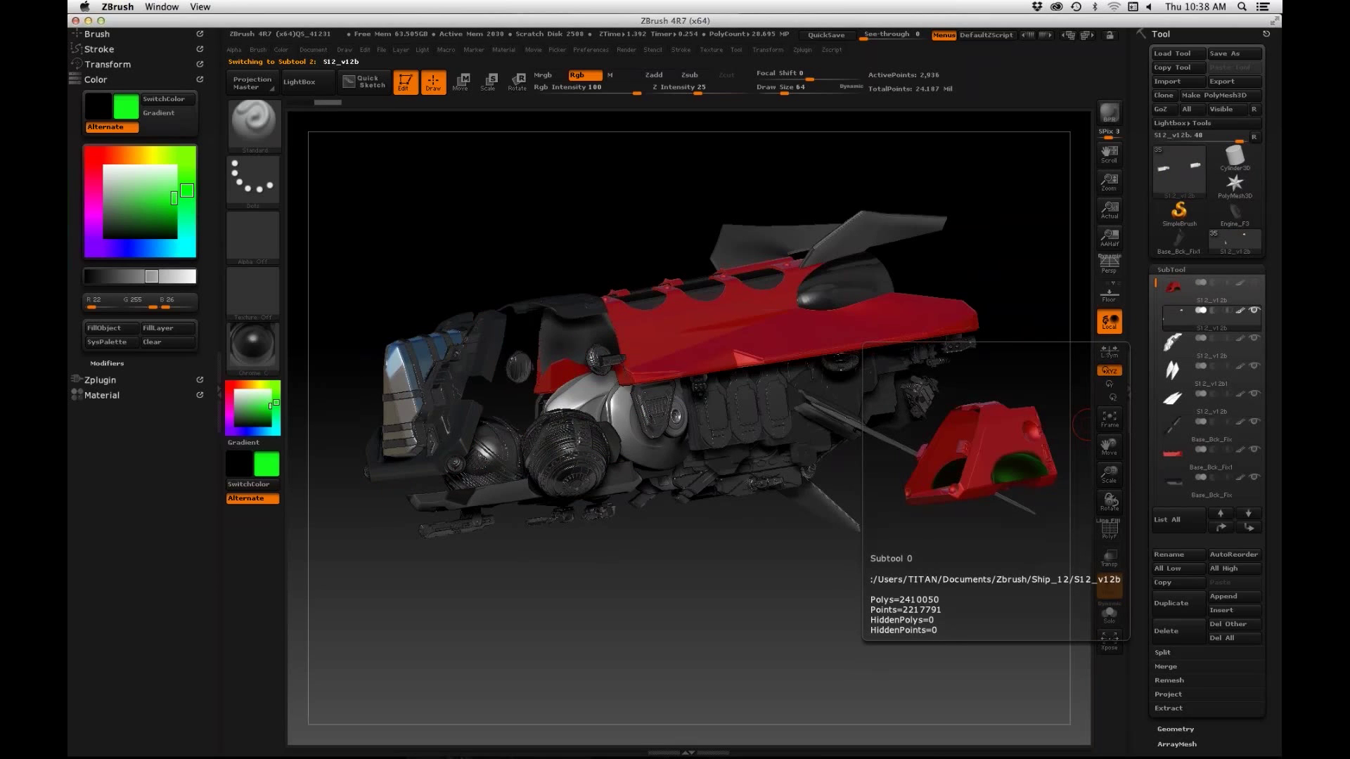
left_click(1188, 288)
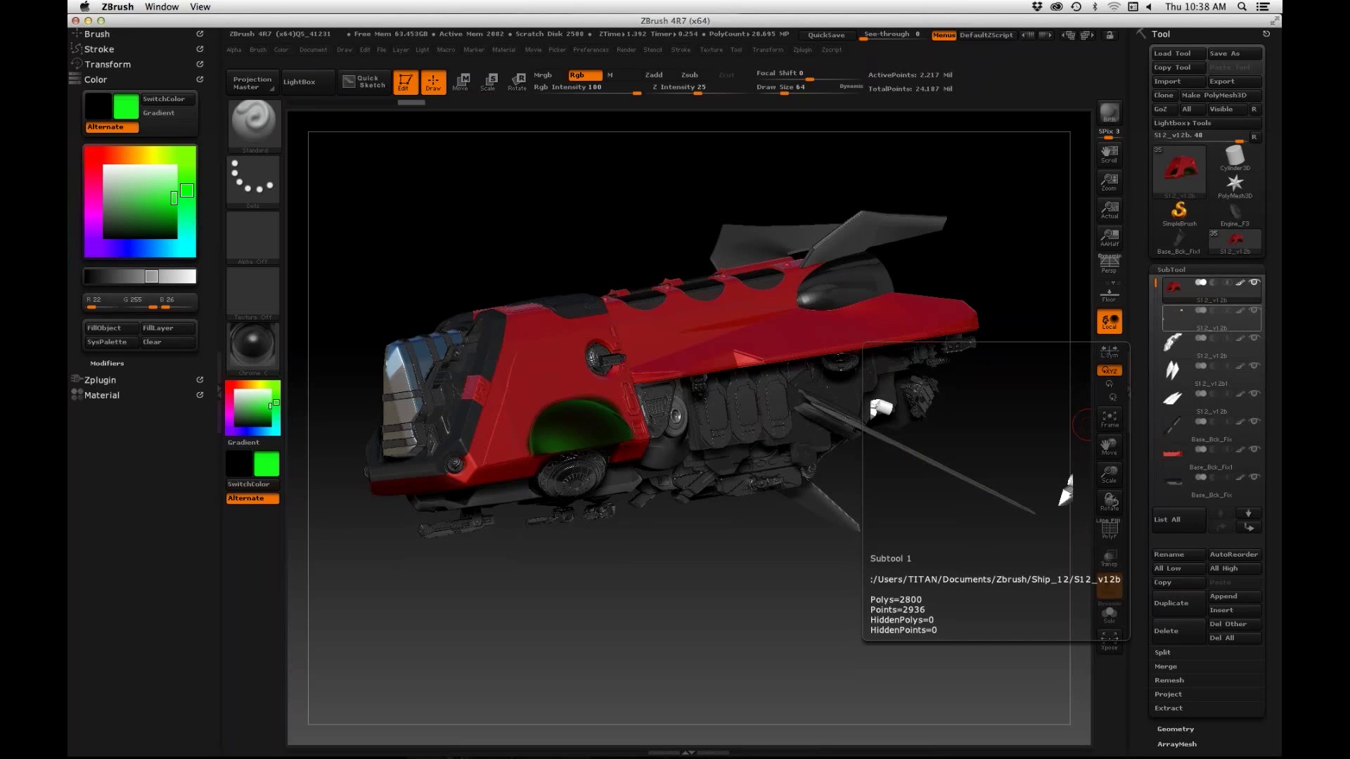
left_click_drag(745, 590, 770, 599, "shift")
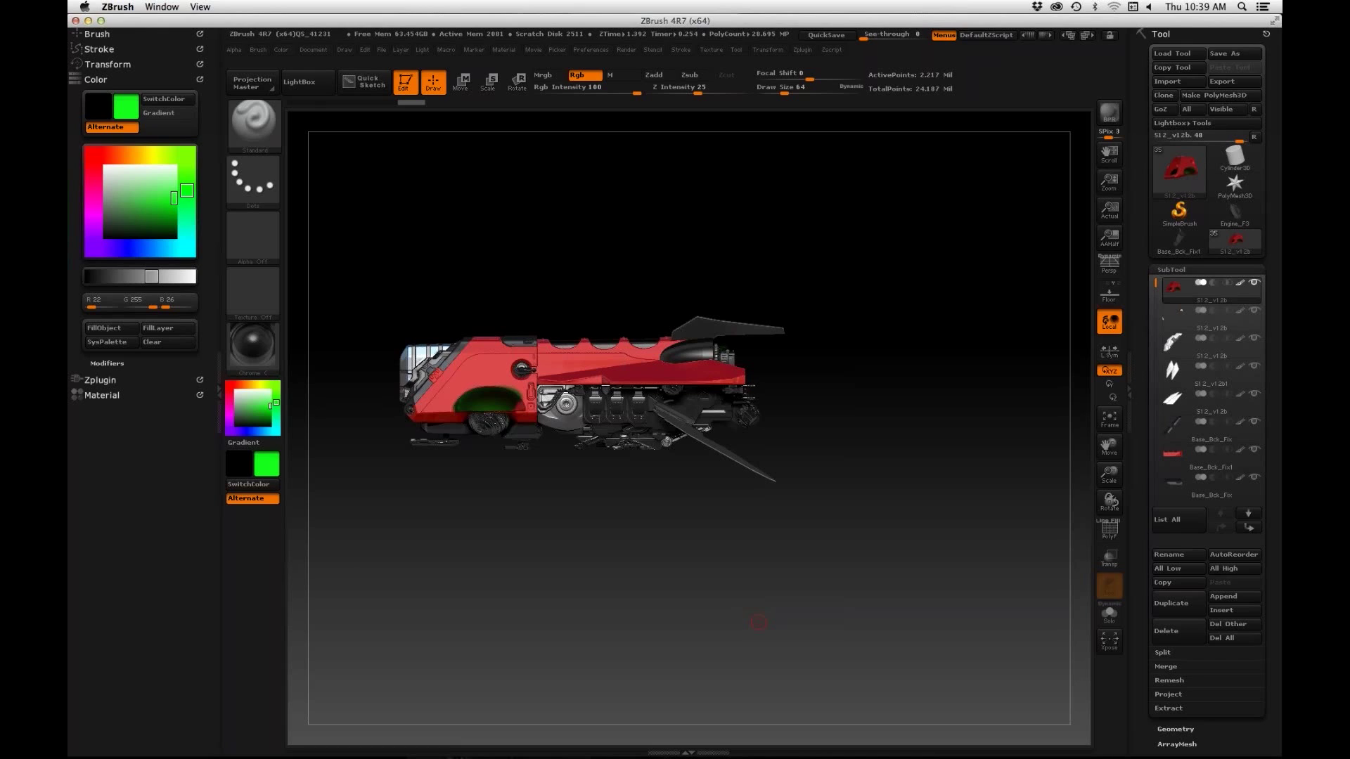
- Toggle subtool visibility to isolate the second S12_v12b subtool and the red front hull, ending with the hull active and every subtool shown
left_click(1211, 316)
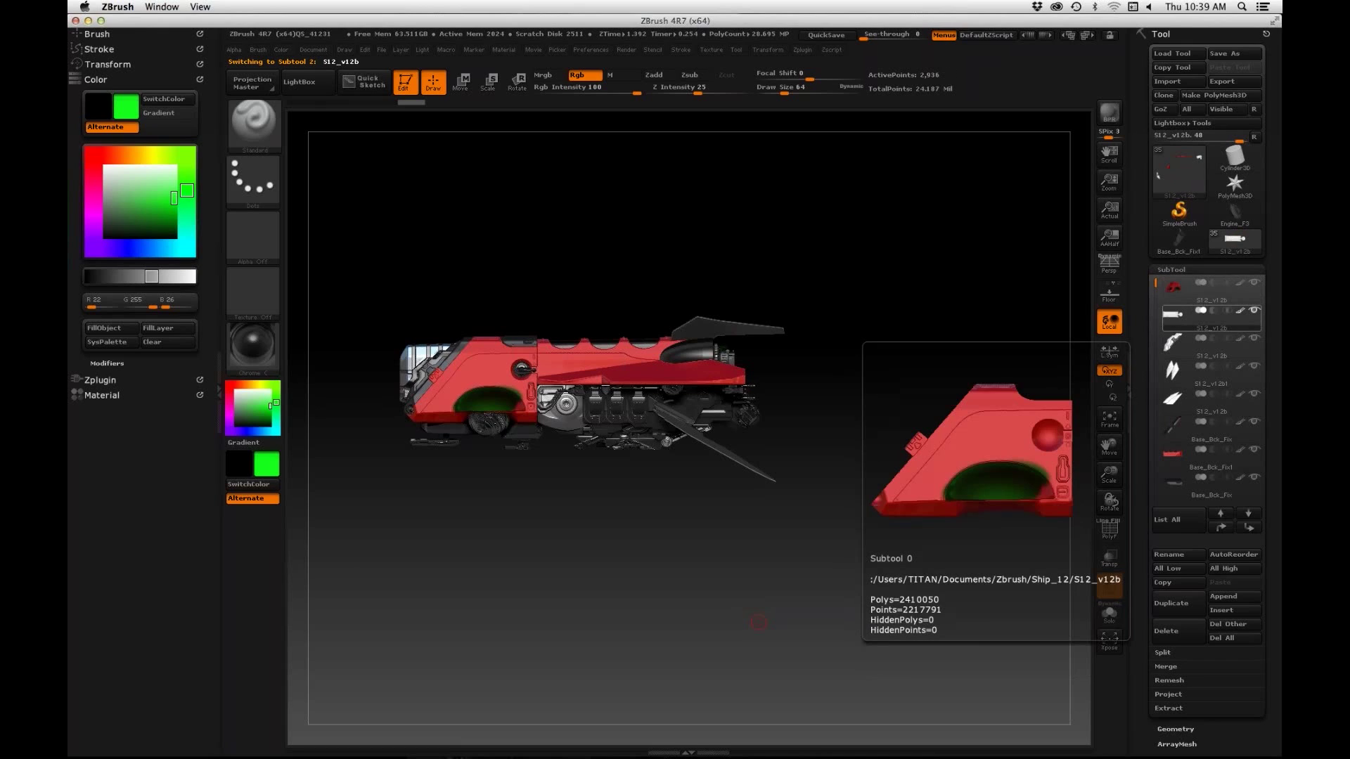
left_click(1253, 282)
left_click(1254, 283)
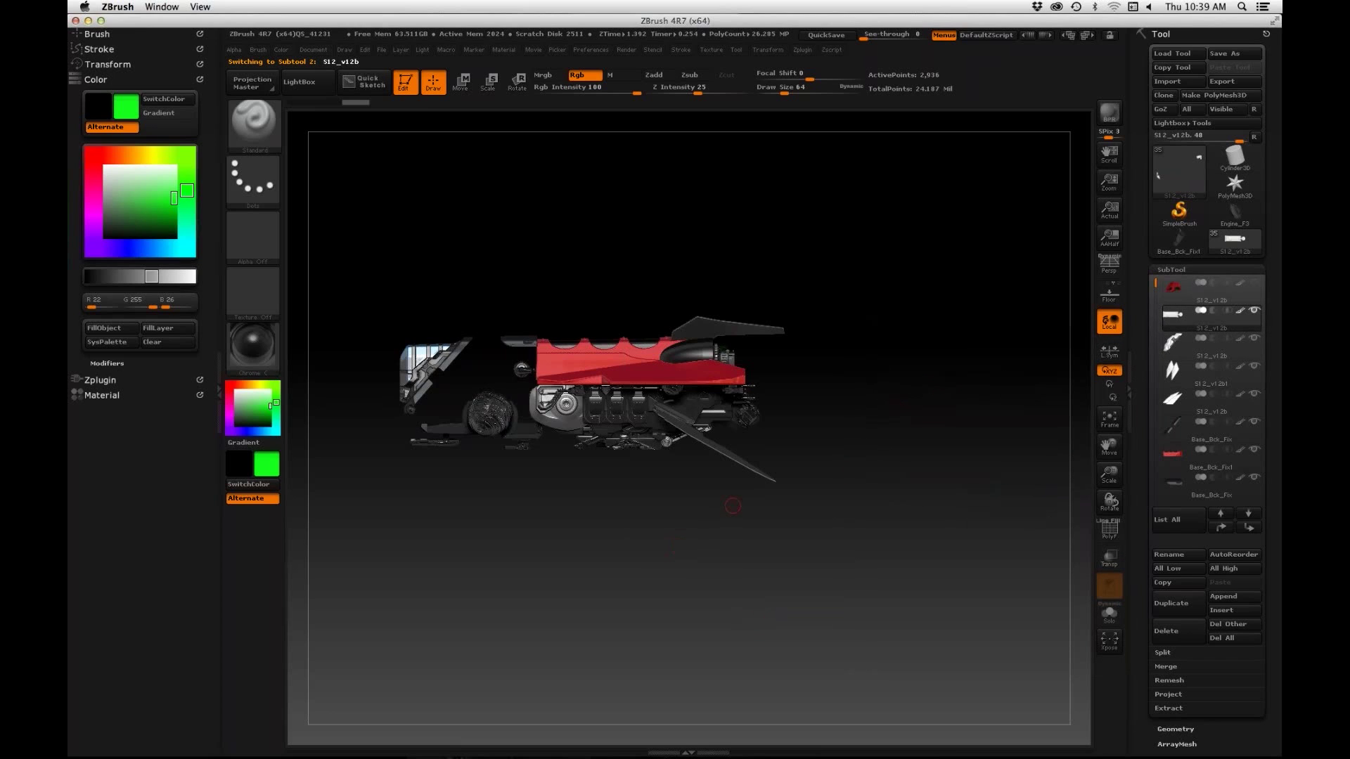
left_click(1254, 310)
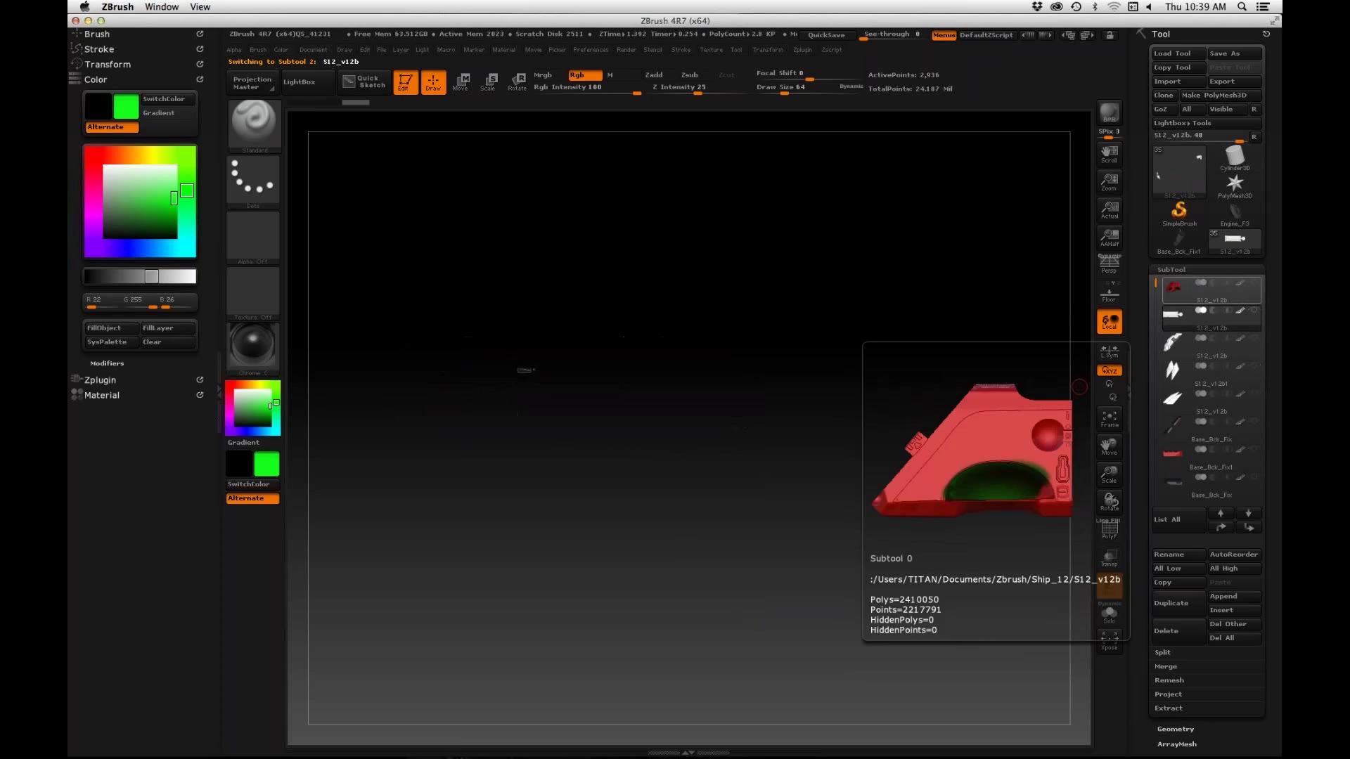
left_click(1254, 282)
left_click(1173, 287)
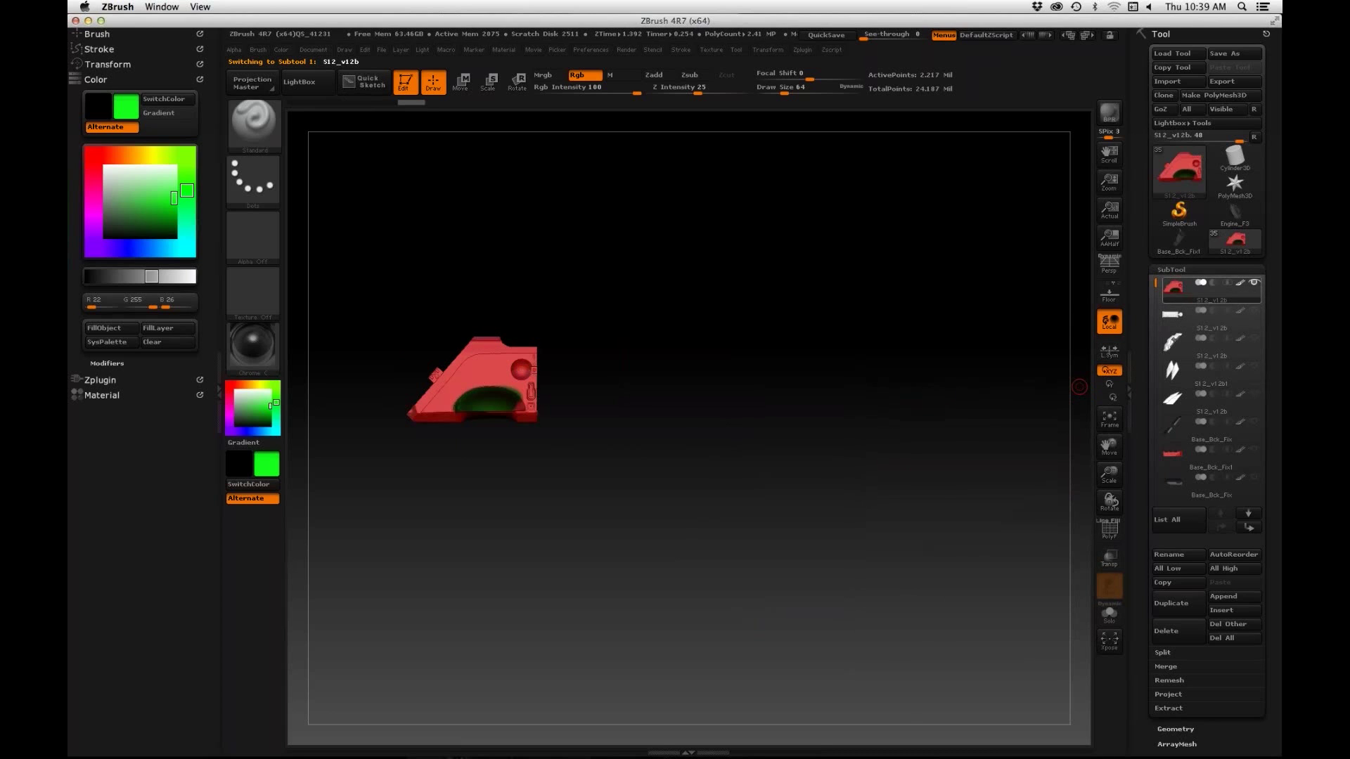
left_click(1253, 282)
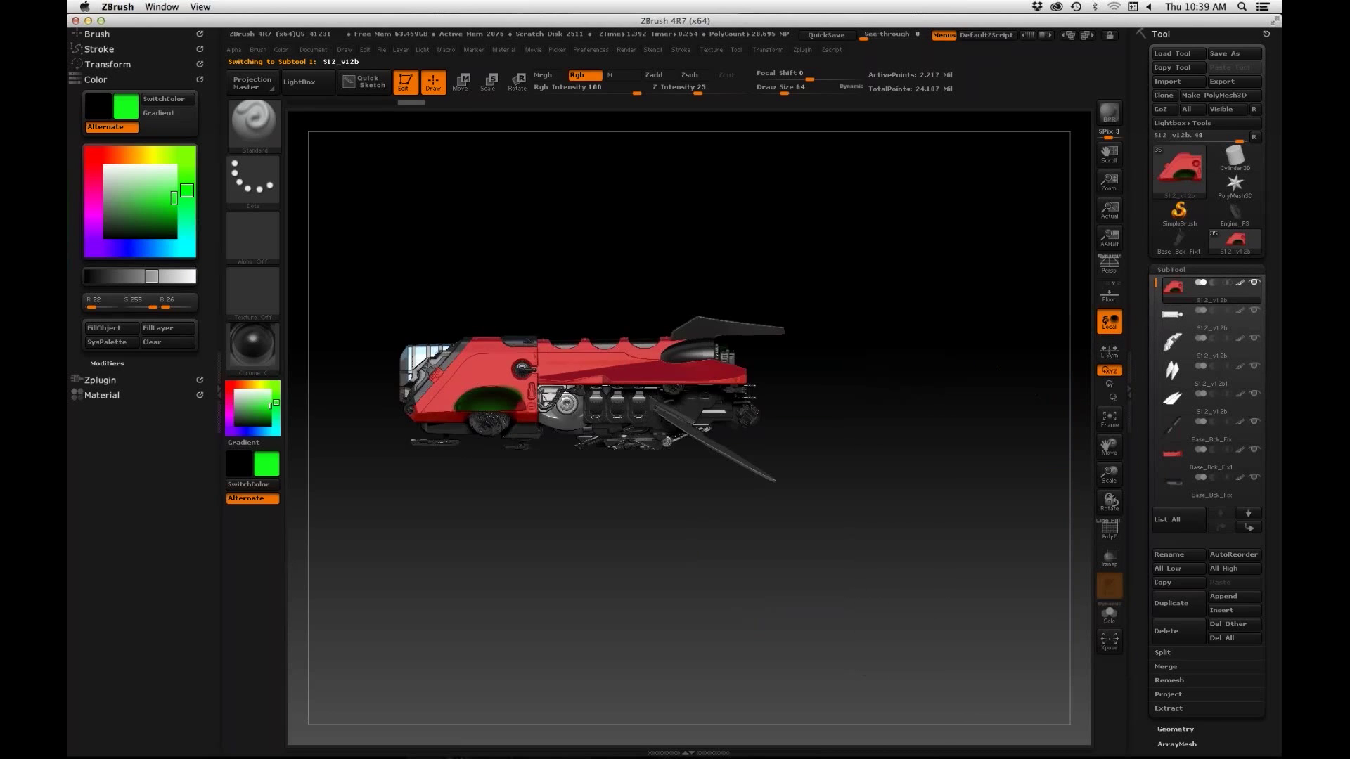
- Send the whole ship with all subtools visible to KeyShot through the bridge and switch to KeyShot
mouse_move(665, 548)
right_mouse_down()
mouse_move(768, 563)
mouse_move(780, 547)
mouse_move(879, 541)
mouse_move(924, 418)
right_mouse_up()
left_click(1109, 112)
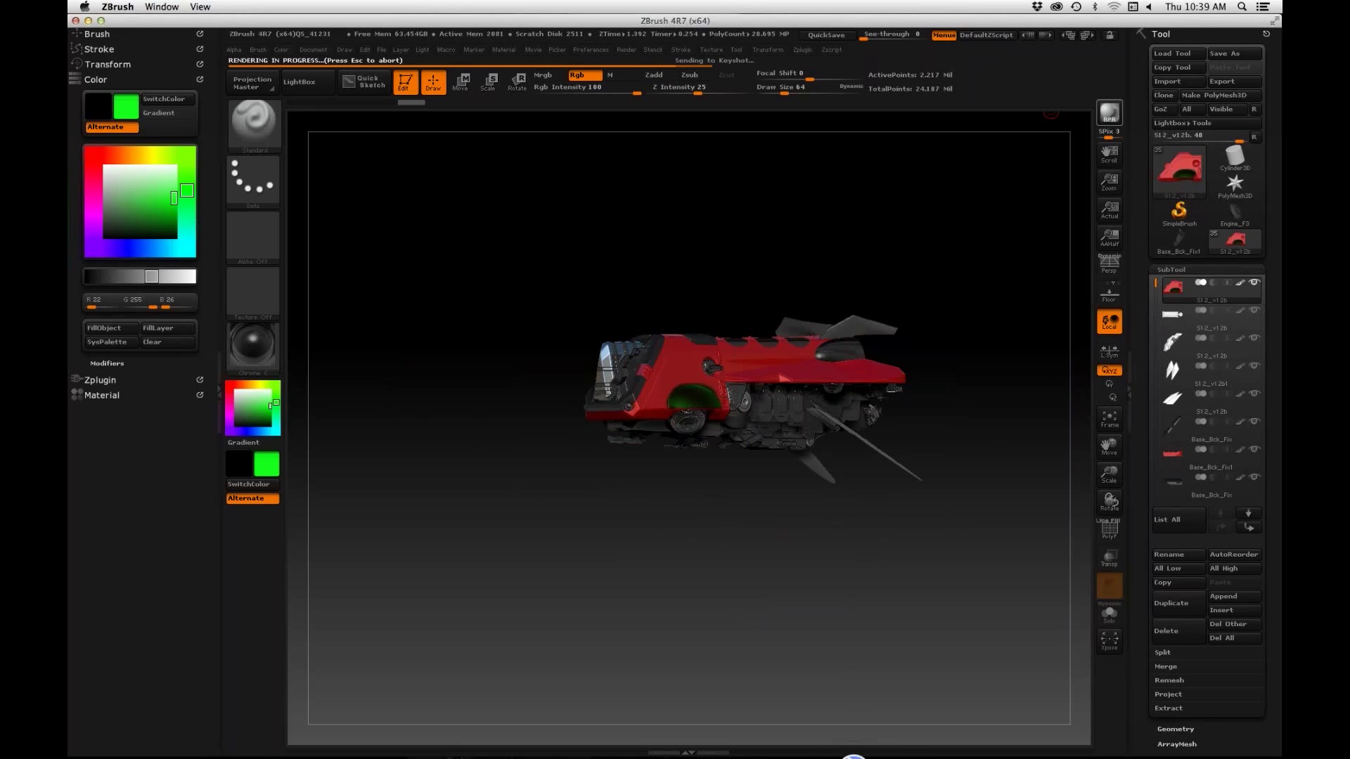
key("super+Tab")
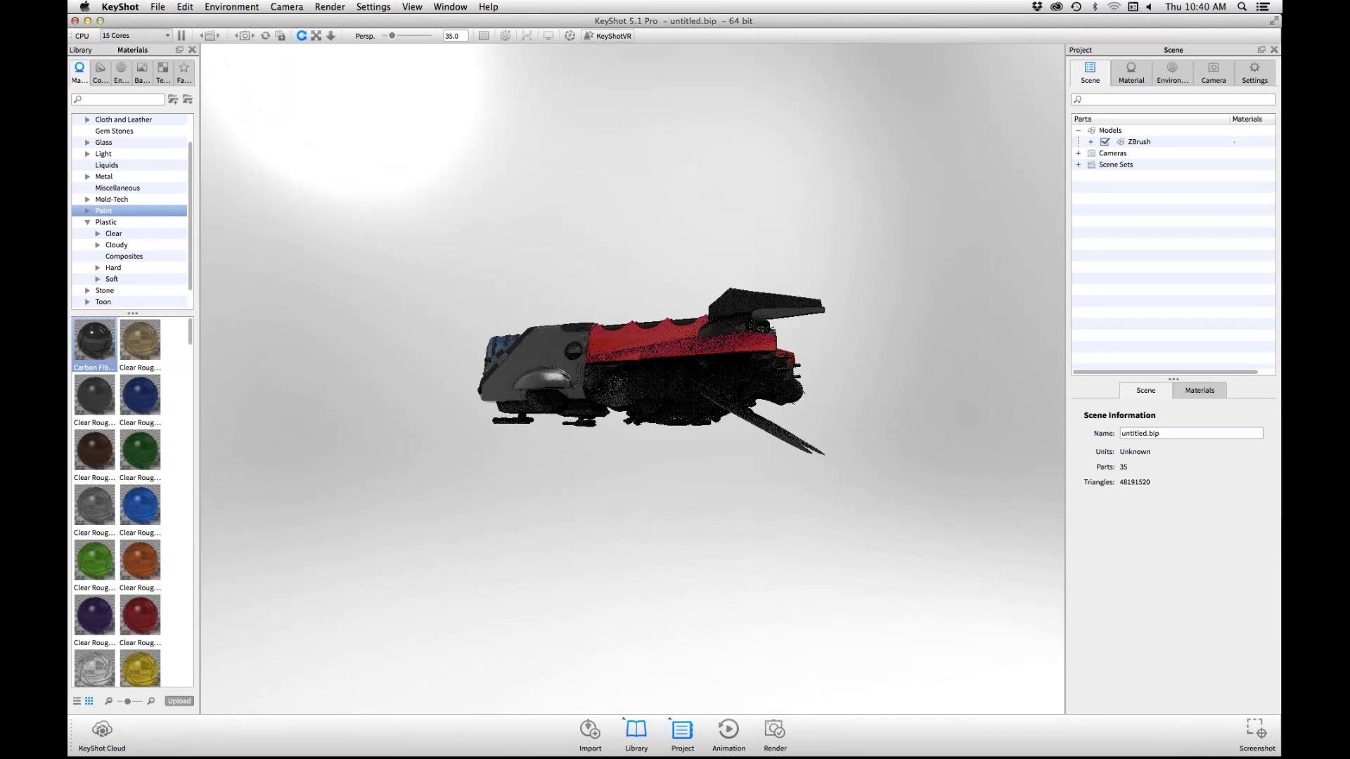
- Frame the ship from below and save the view as a new camera named Under
left_click_drag(633, 380, 714, 372)
scroll(633, 379, "up", 2)
left_click_drag(633, 380, 836, 281)
left_click(1212, 72)
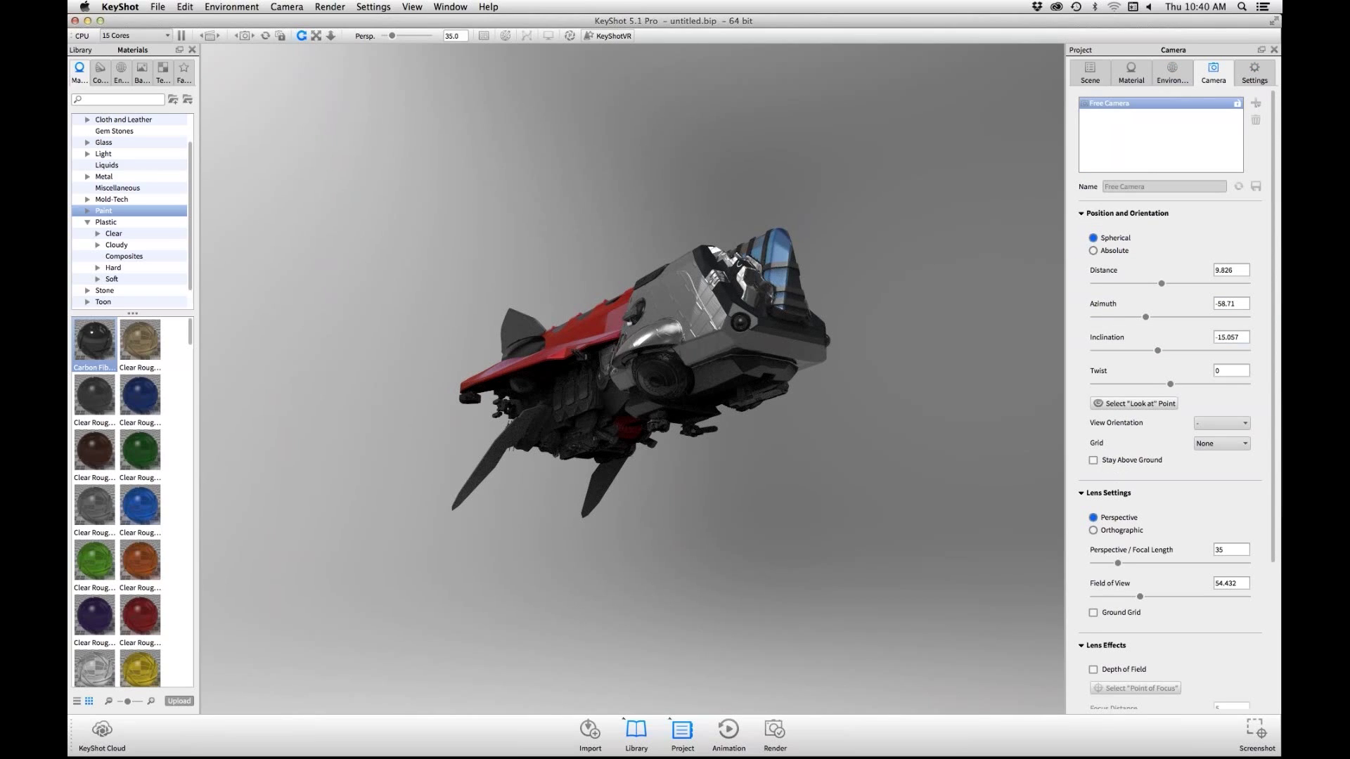
left_click(1256, 103)
left_click(1250, 116)
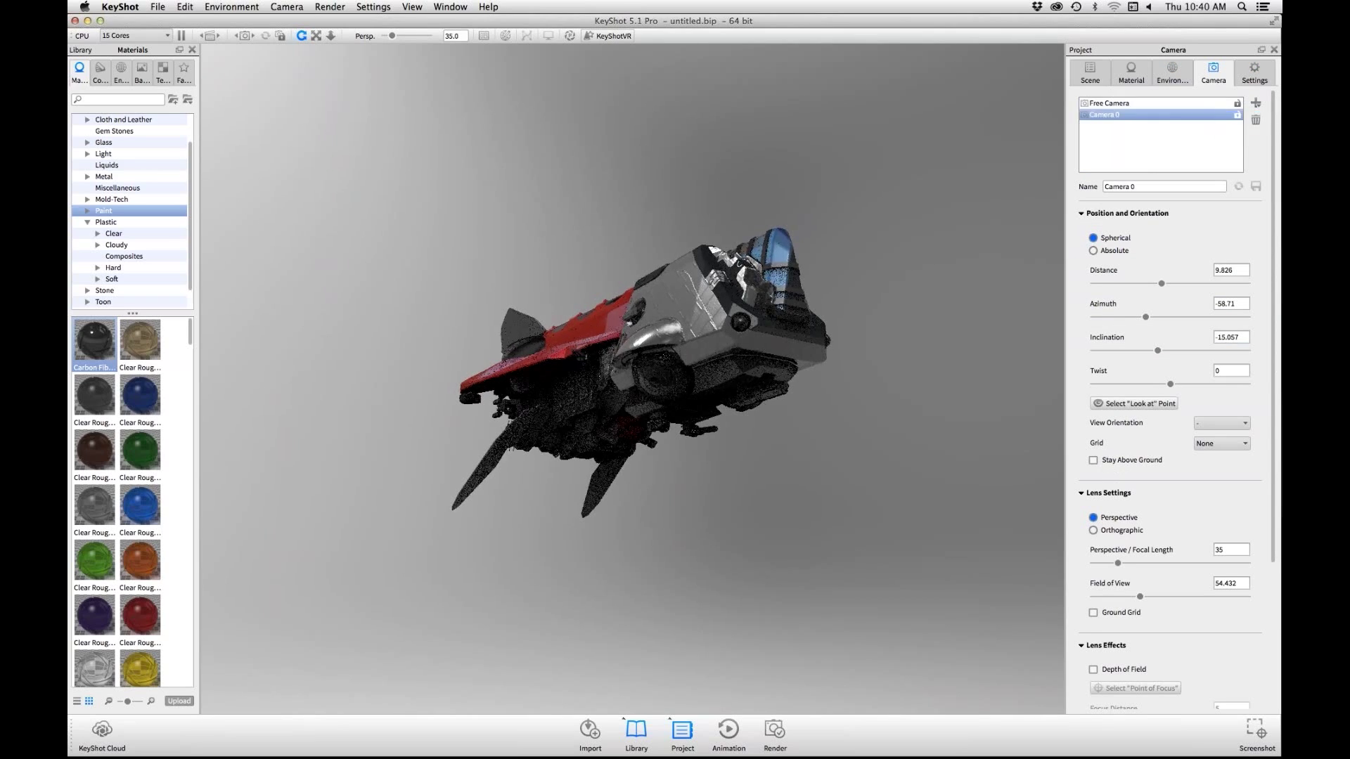
left_click(1119, 186)
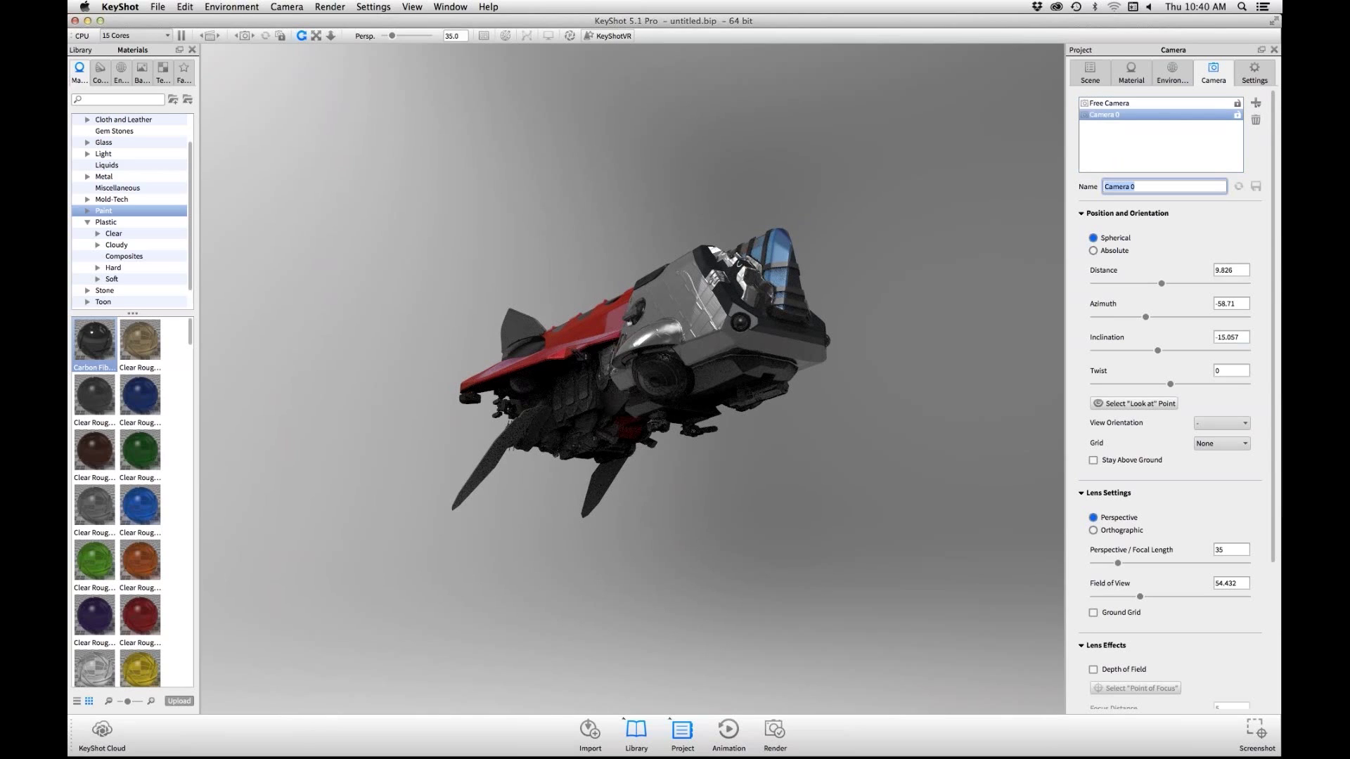
type("Under")
key("Return")
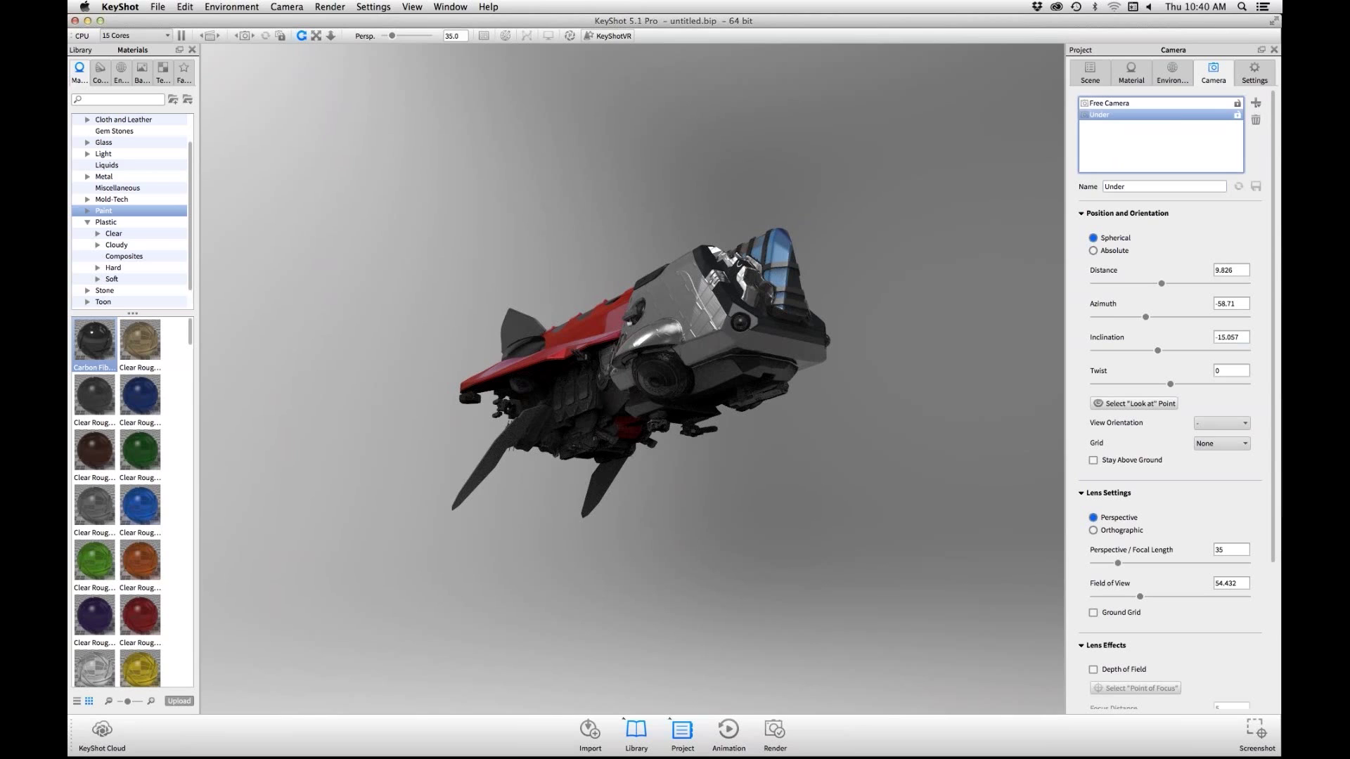
- Reframe the Under camera closer on the ship's opposite front side from below, and lock the camera
left_click_drag(703, 379, 555, 395)
scroll(633, 379, "up", 3)
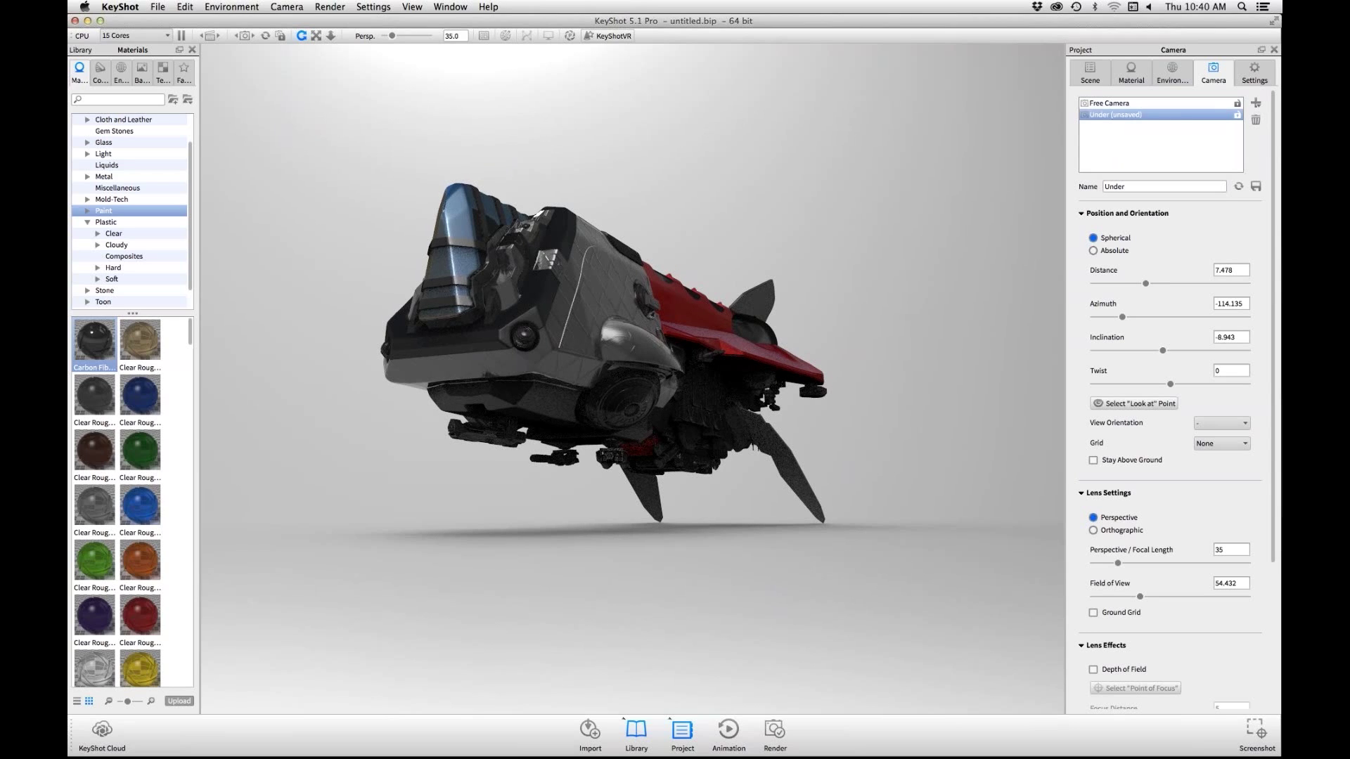
left_click_drag(555, 395, 559, 391)
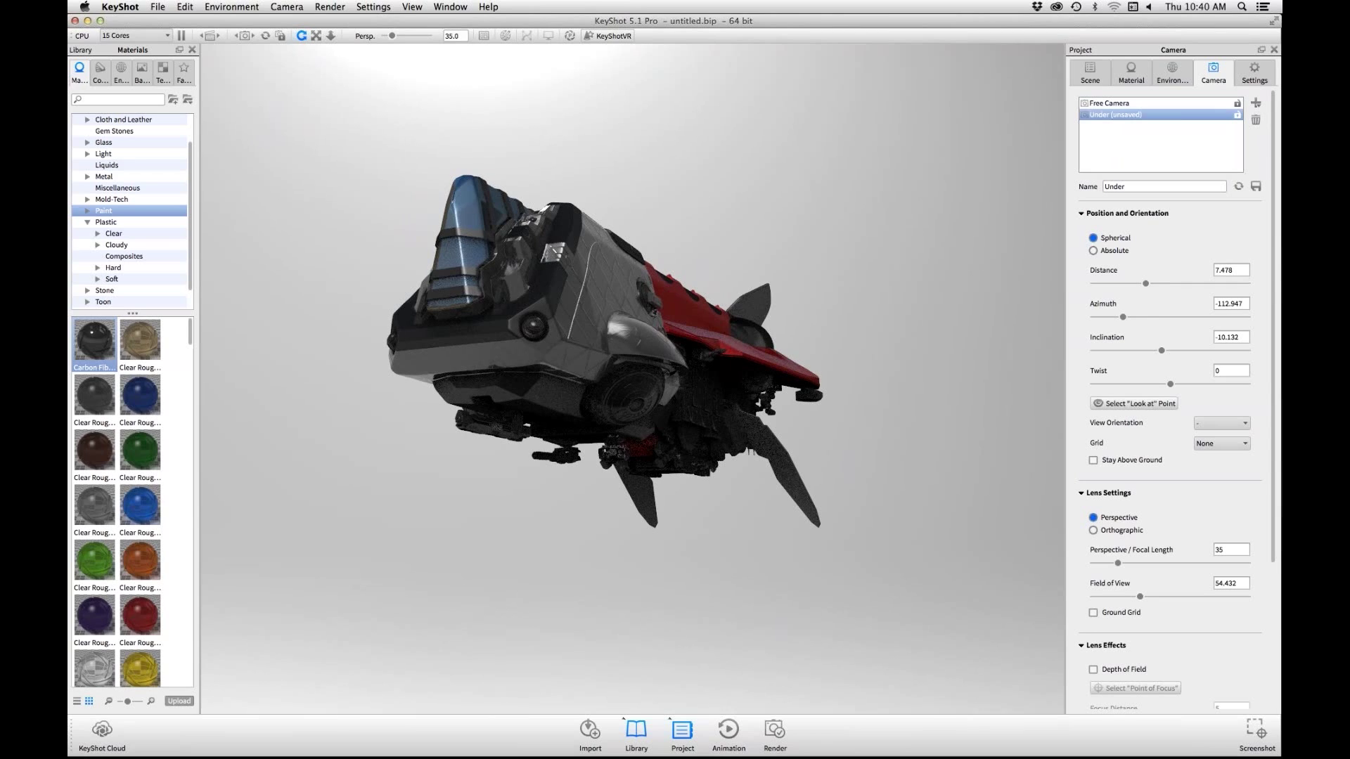
left_click_drag(559, 392, 486, 391)
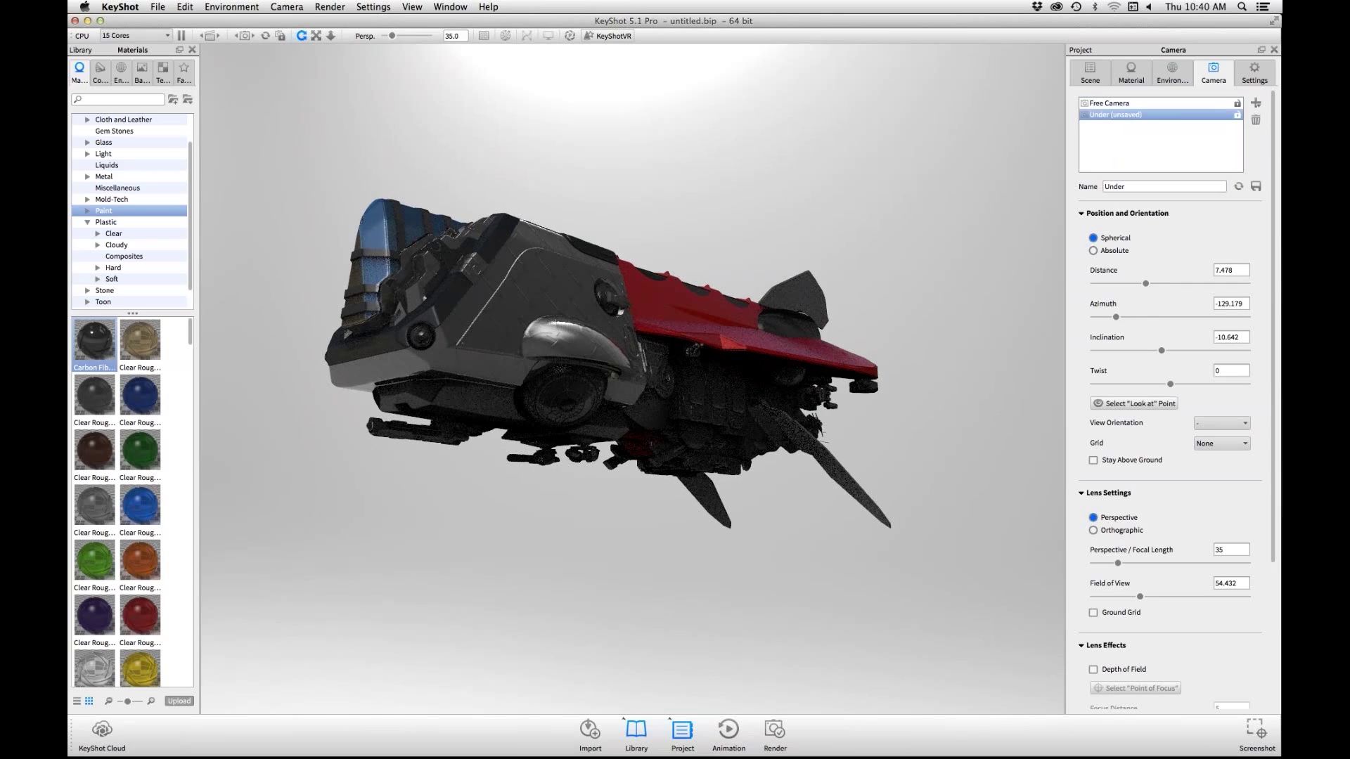
left_click_drag(633, 452, 659, 431)
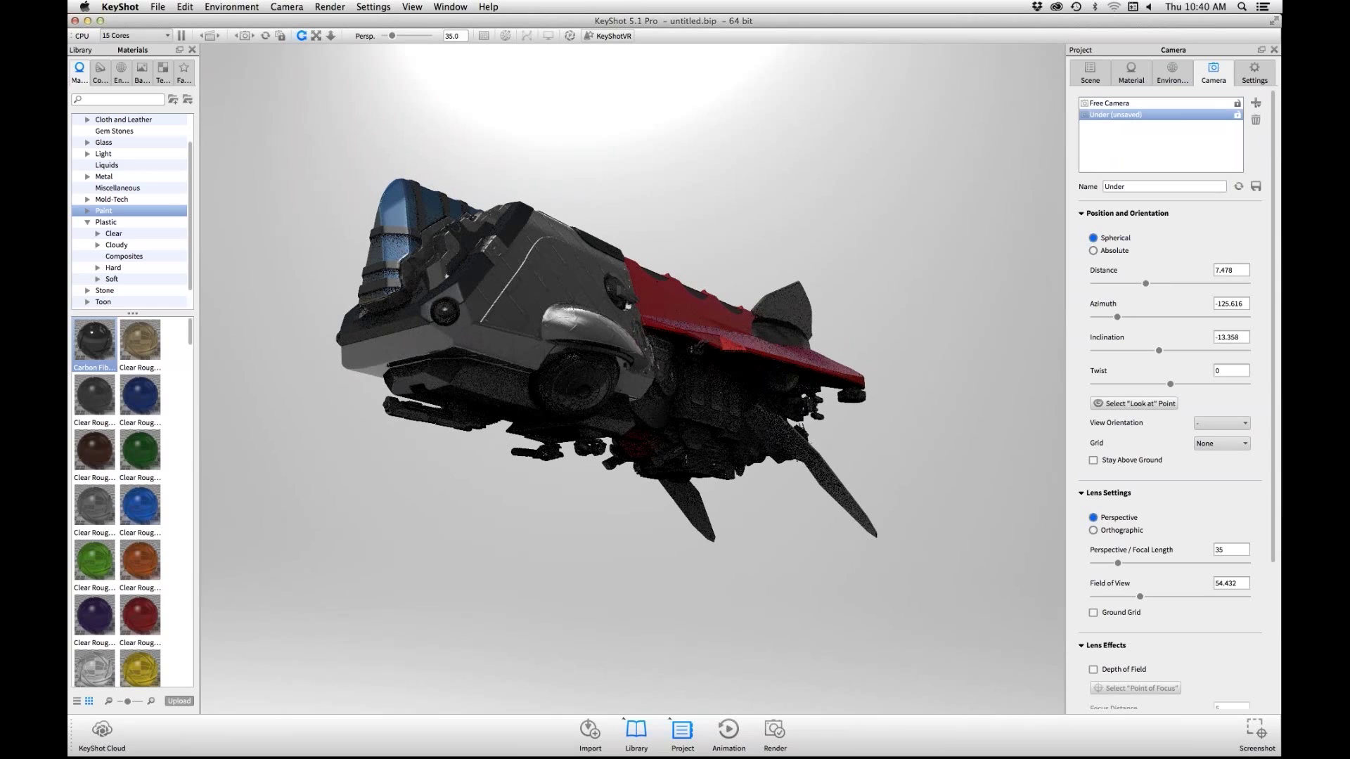
right_click(1227, 115)
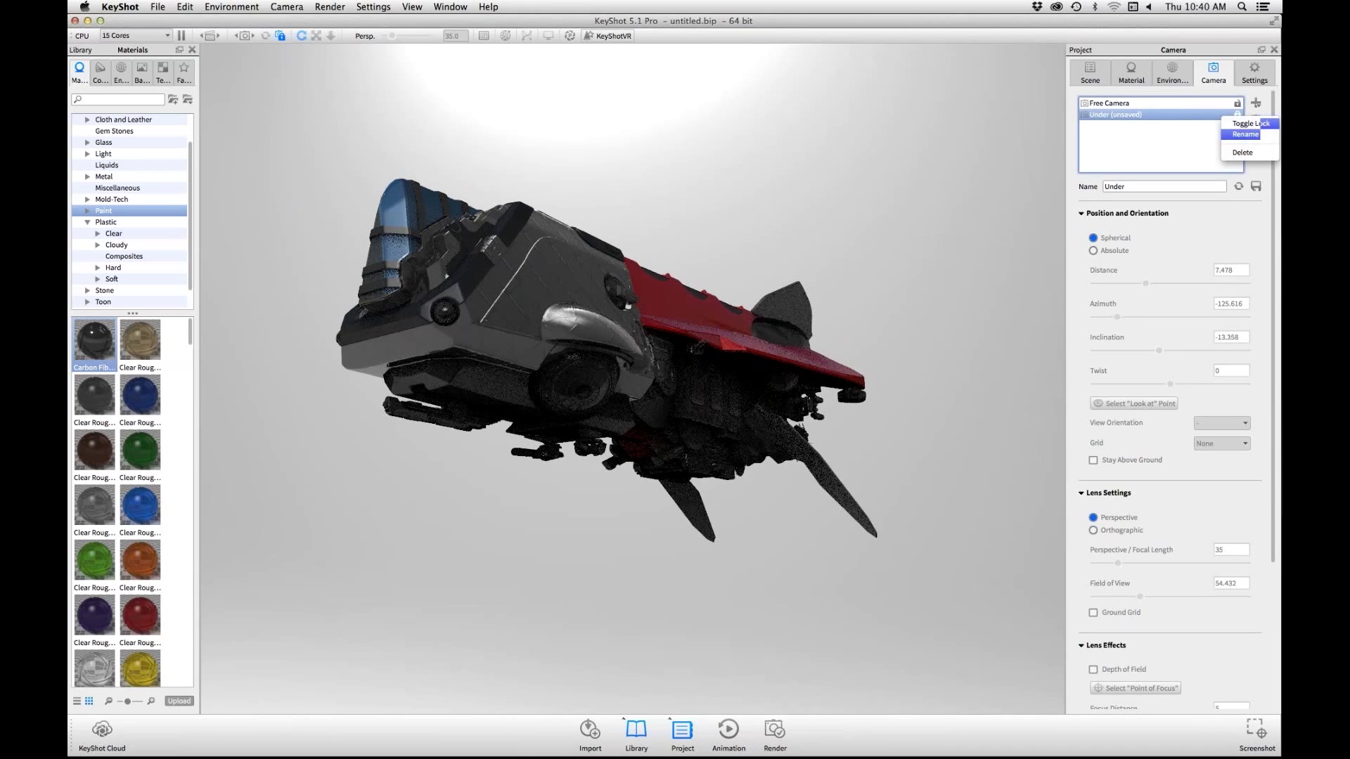
left_click(1250, 123)
right_click(1222, 116)
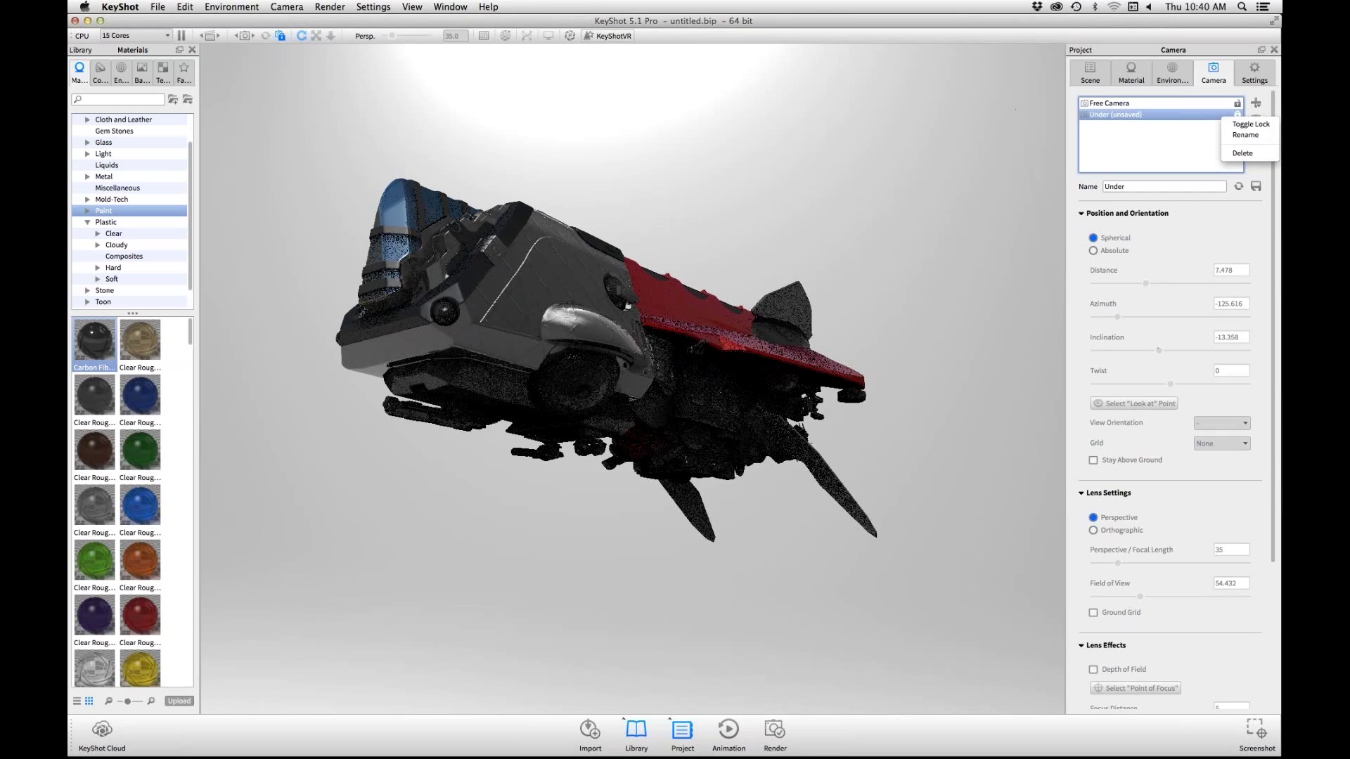
key("Escape")
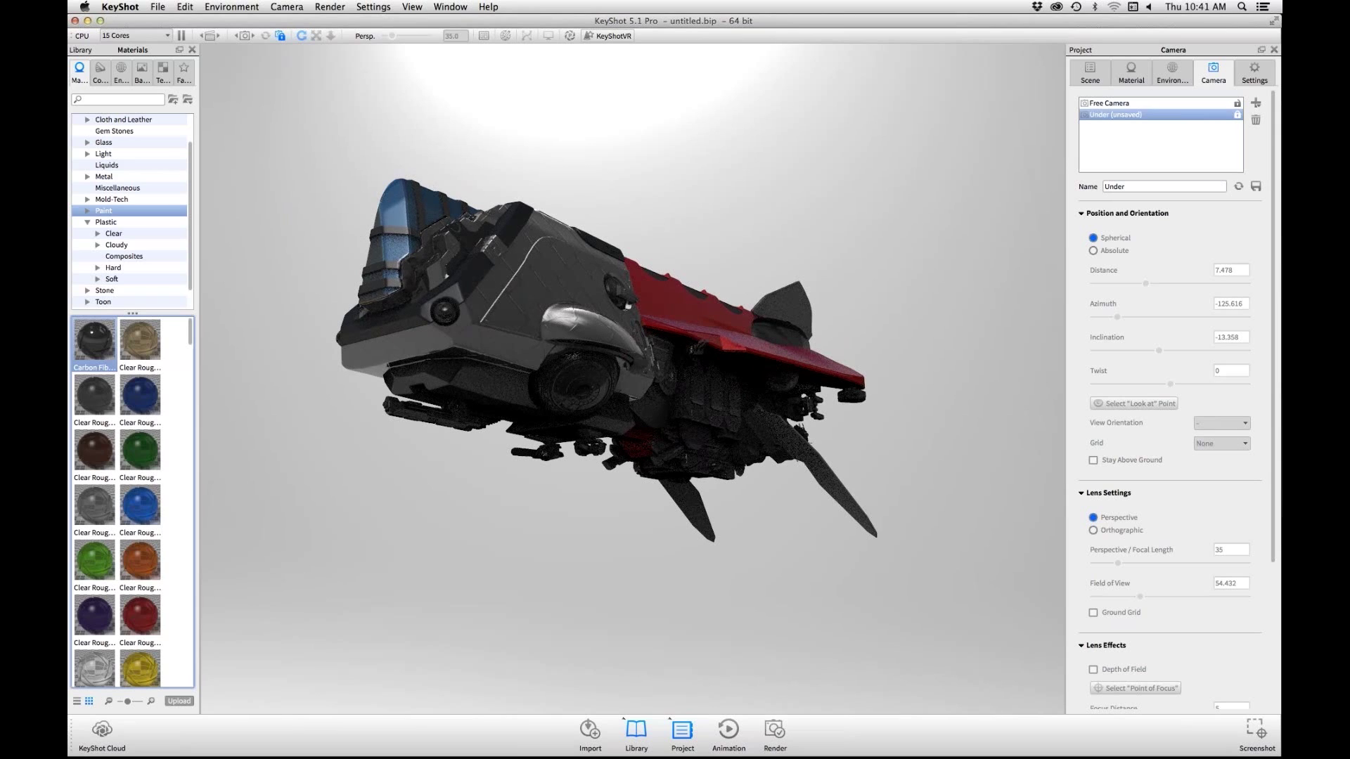
- Apply the Cherry Bomb material from the Axalta library to the front hull, the rear hull and the fins
left_click(88, 222)
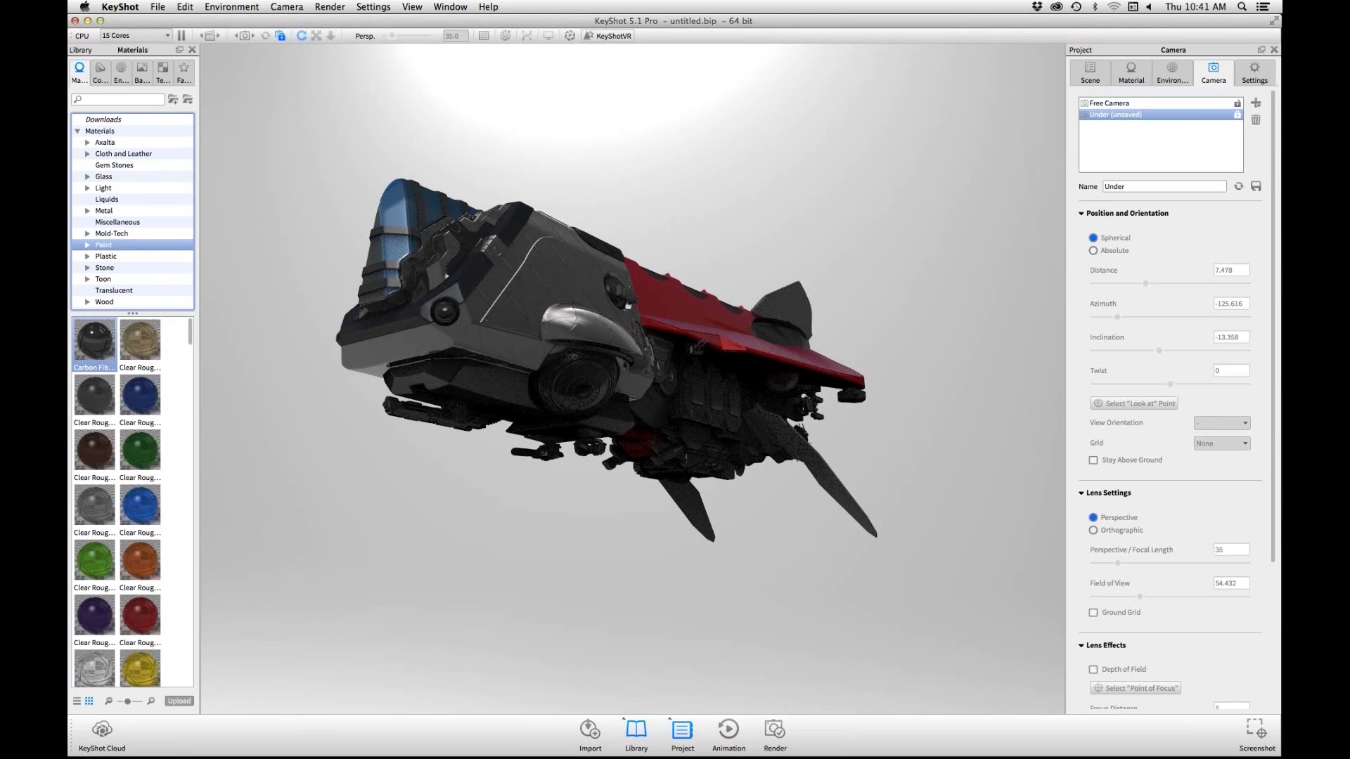
left_click(106, 256)
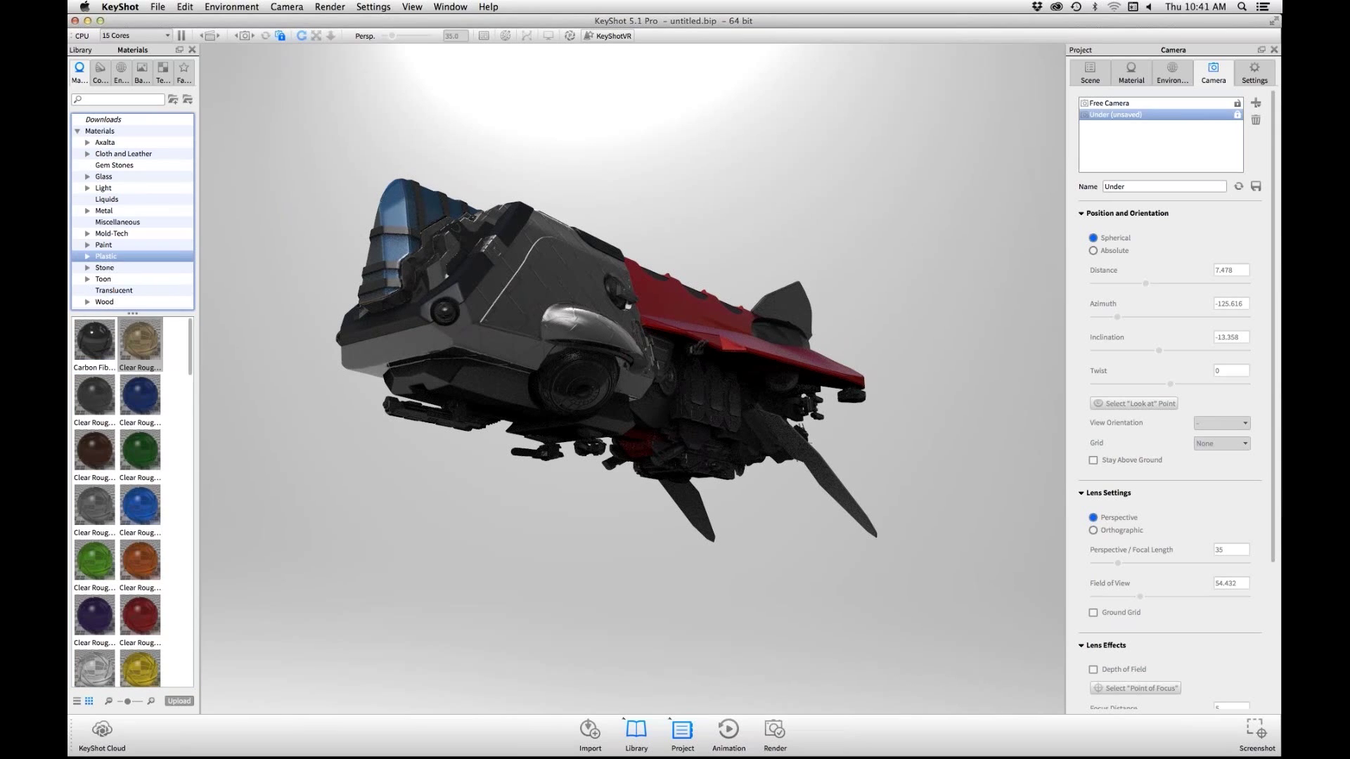
left_click(105, 142)
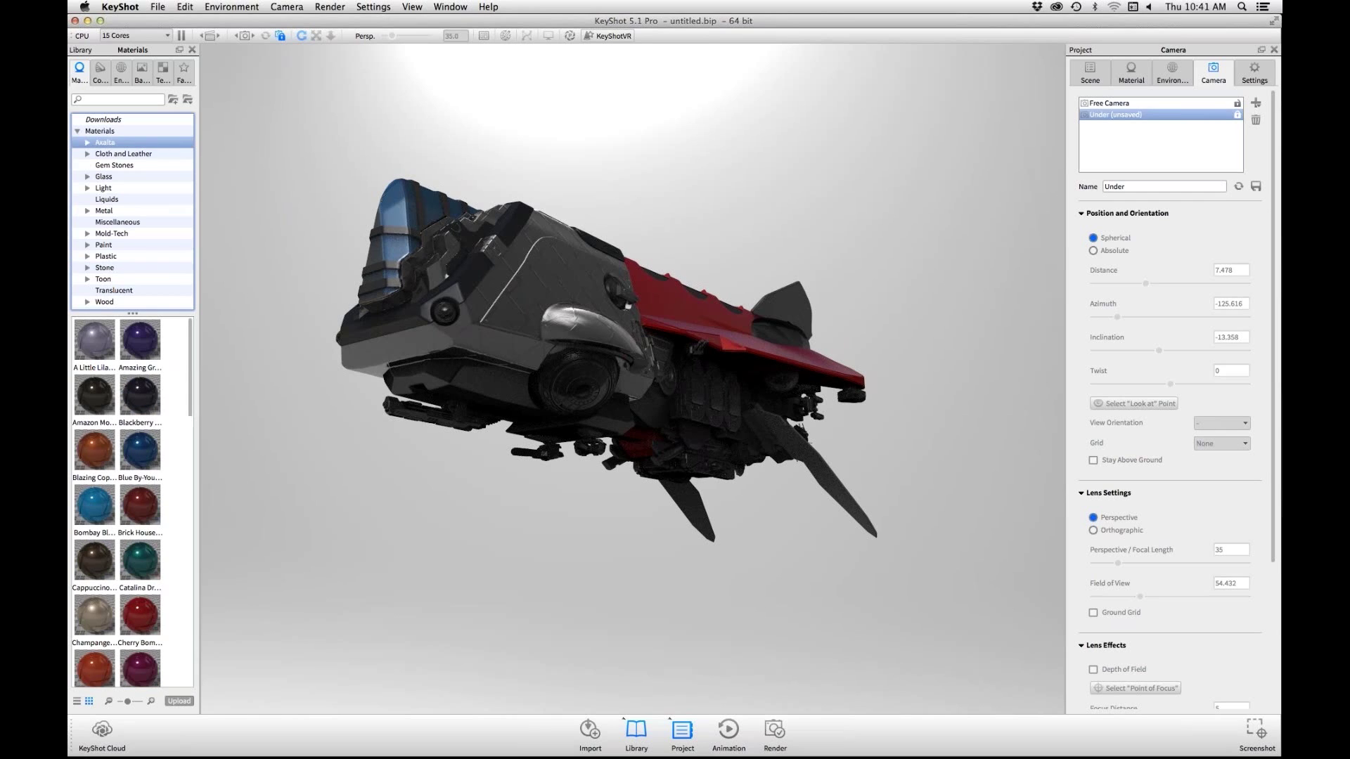
left_click_drag(140, 616, 507, 316)
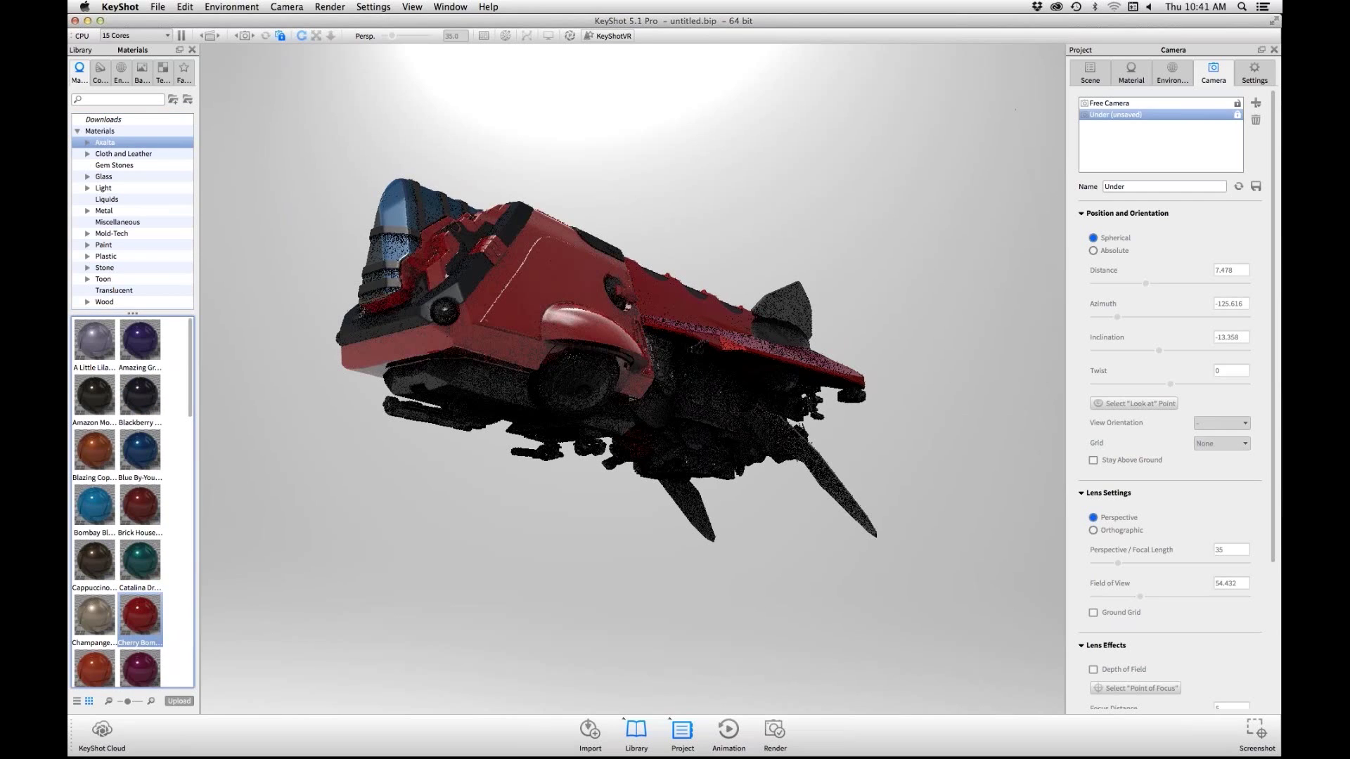
left_click_drag(140, 616, 622, 408)
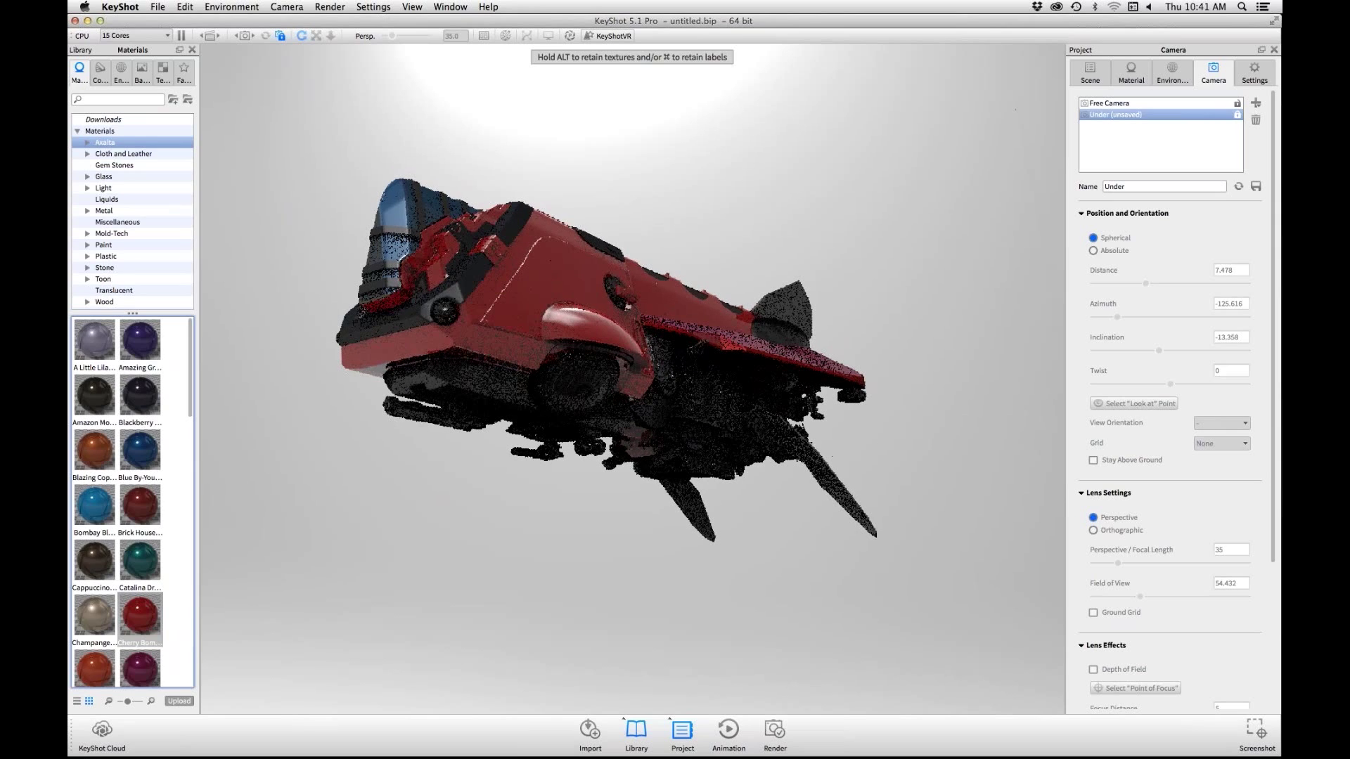
left_click_drag(140, 615, 859, 516)
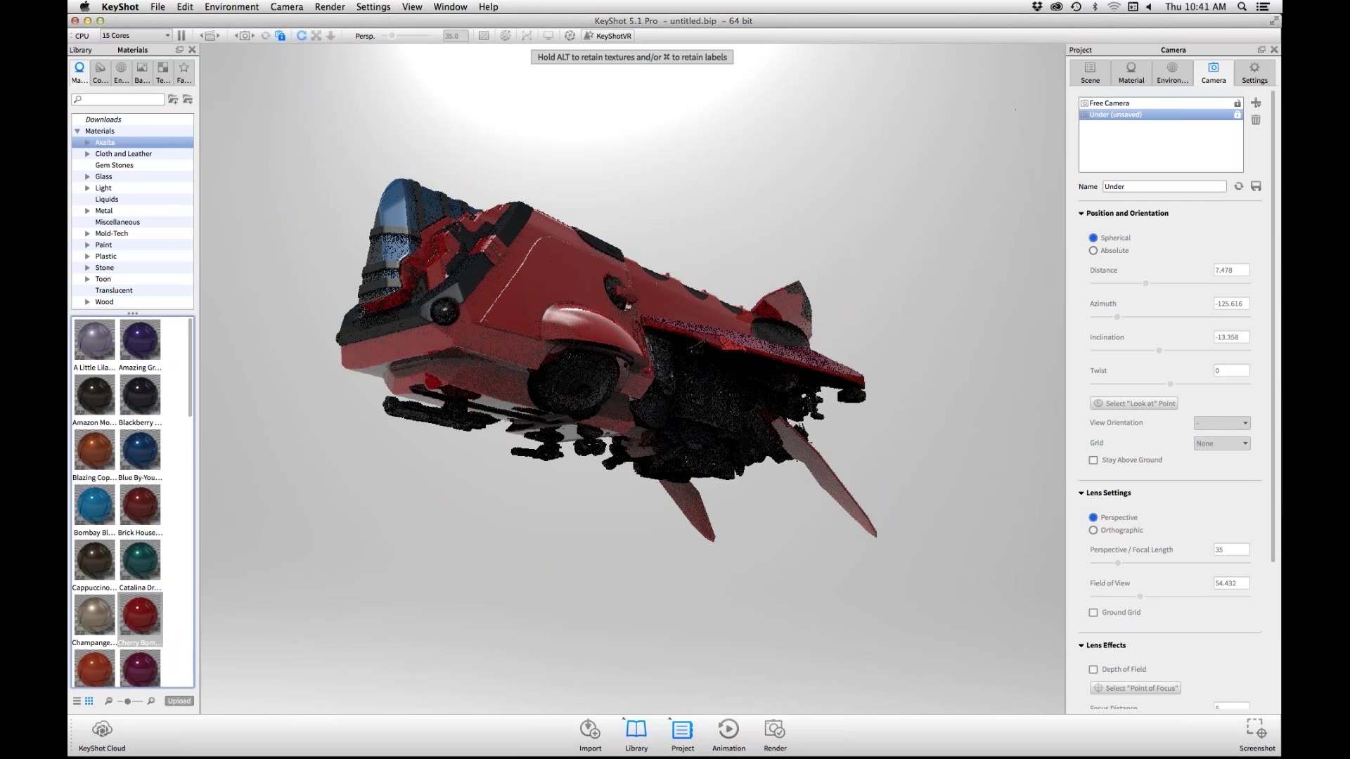
- Apply the A Little Lilac material from the Axalta library to the round side part, the wheel and the three side pods
left_click_drag(94, 340, 617, 293)
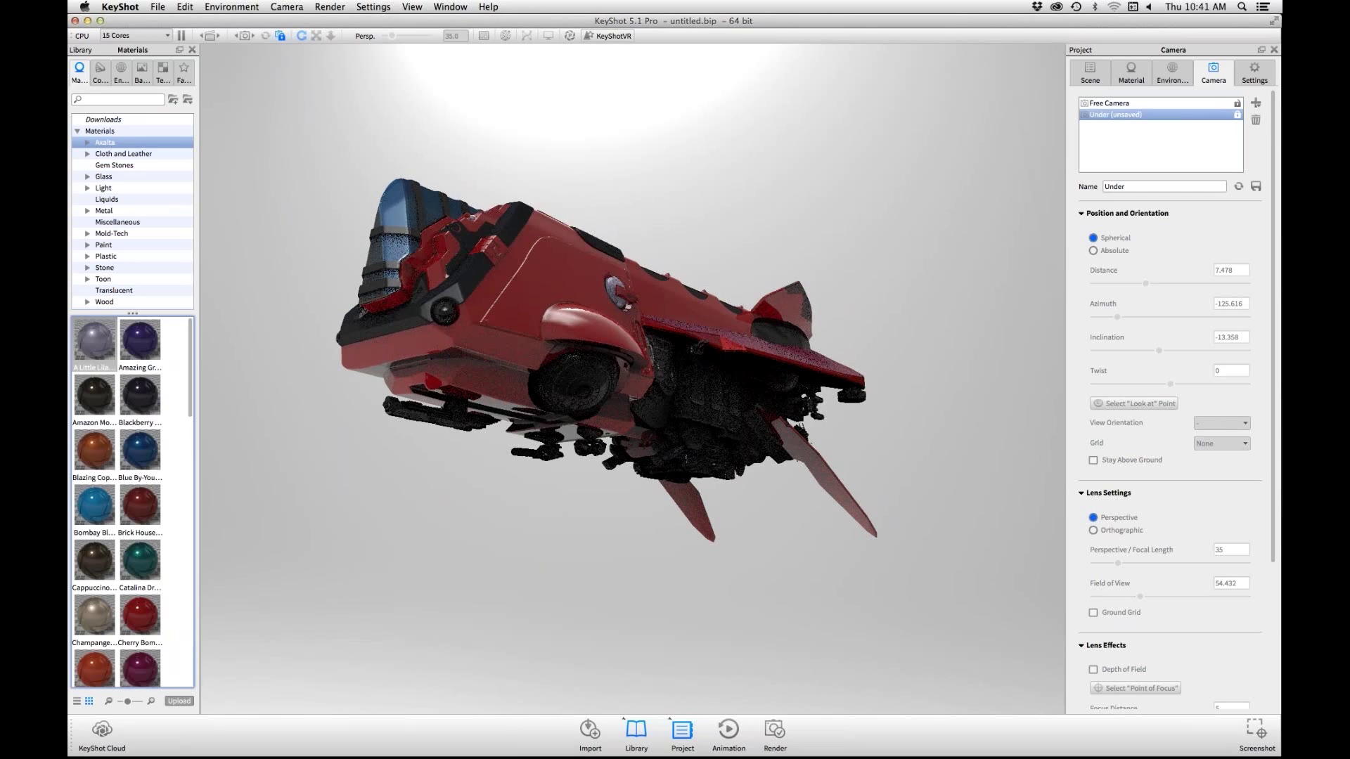
scroll(117, 502, "down", 3)
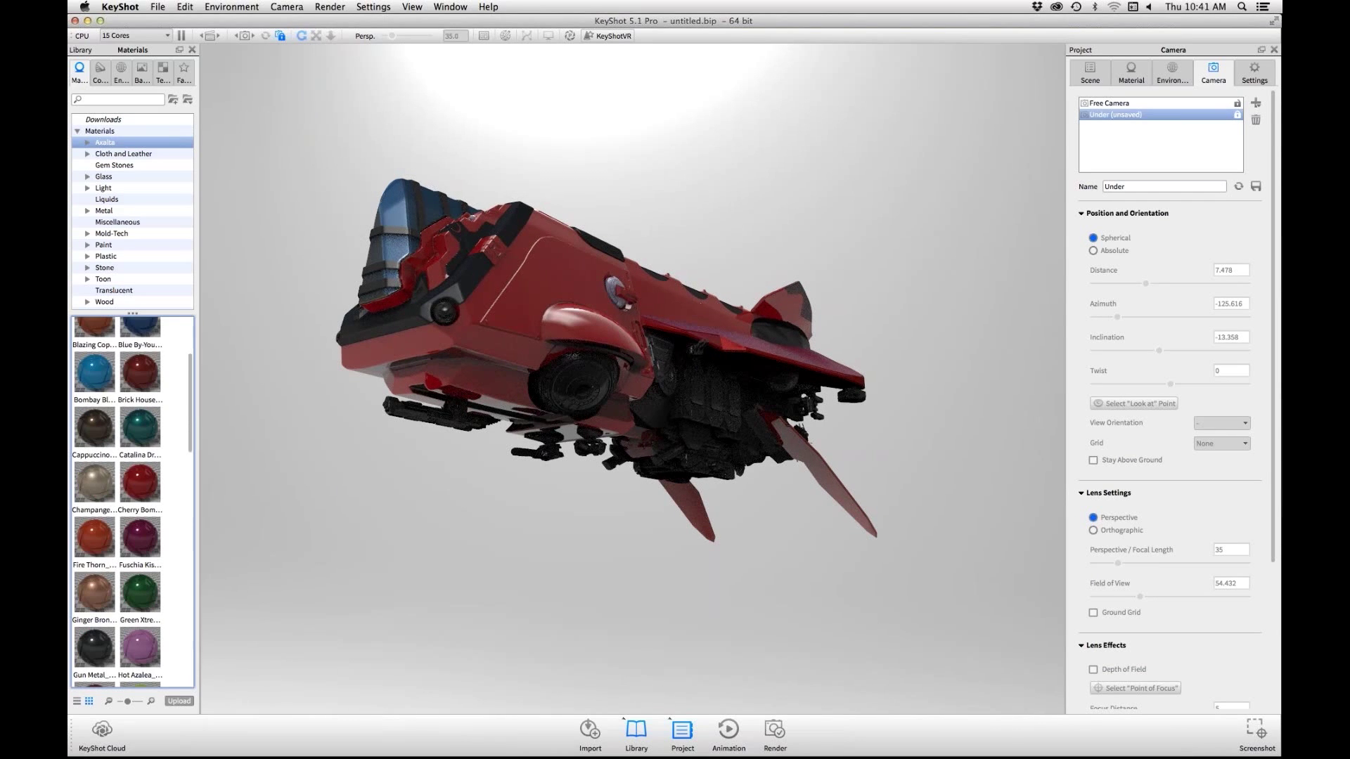
scroll(117, 501, "down", 5)
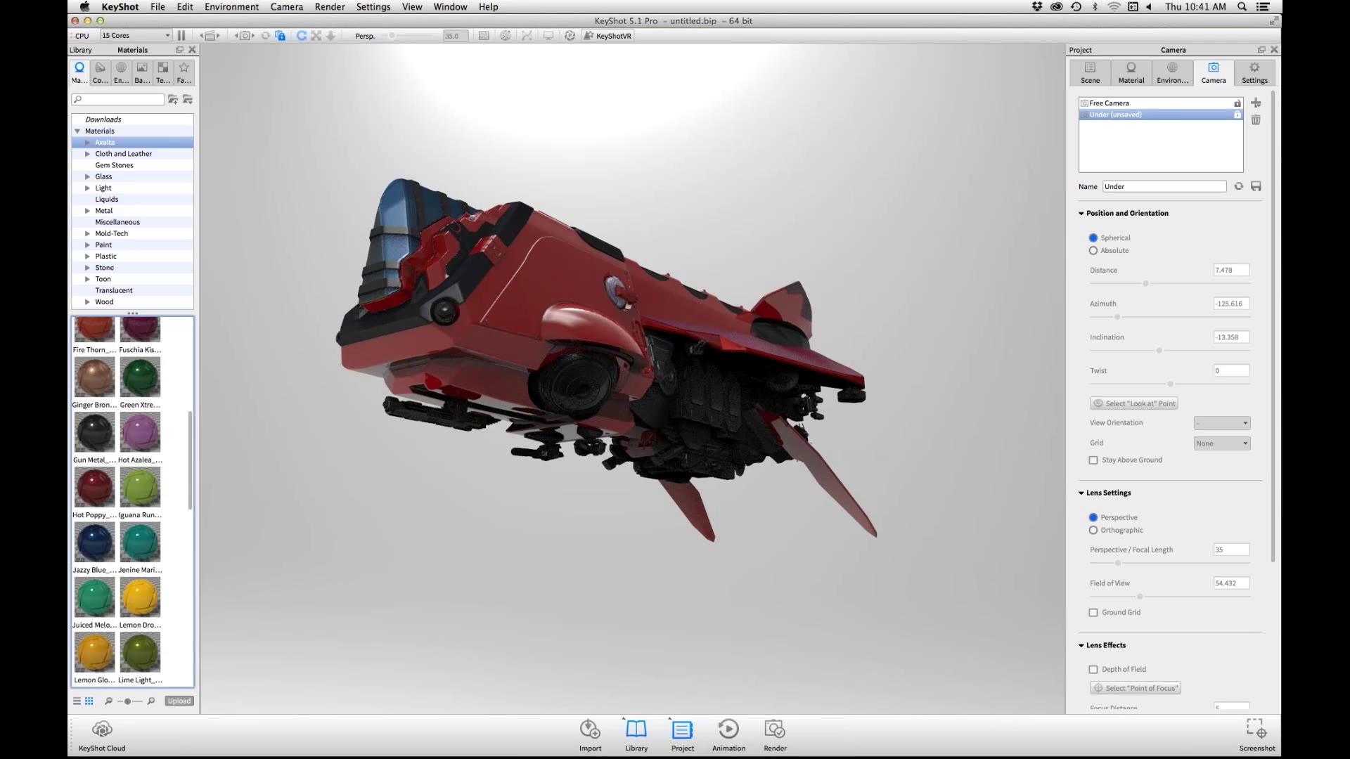
scroll(116, 502, "up", 8)
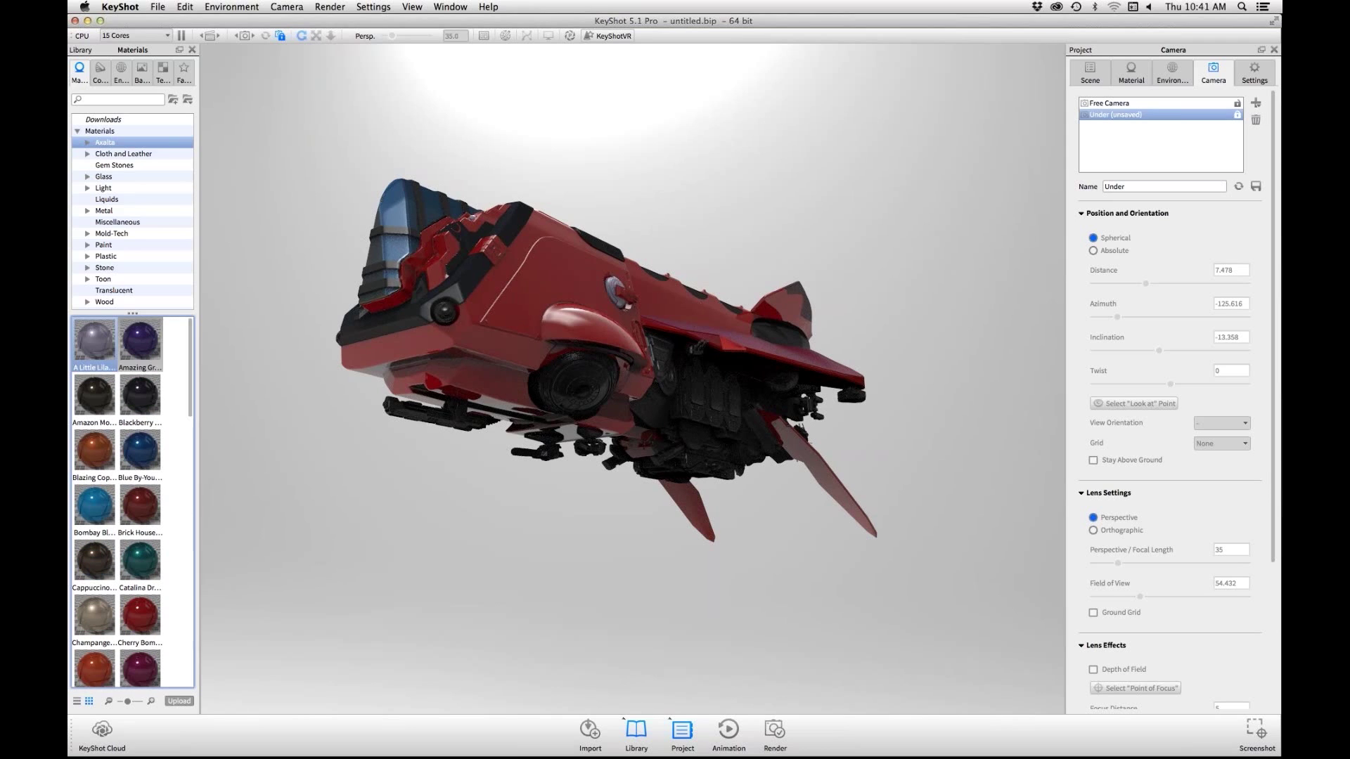
left_click_drag(95, 339, 603, 402)
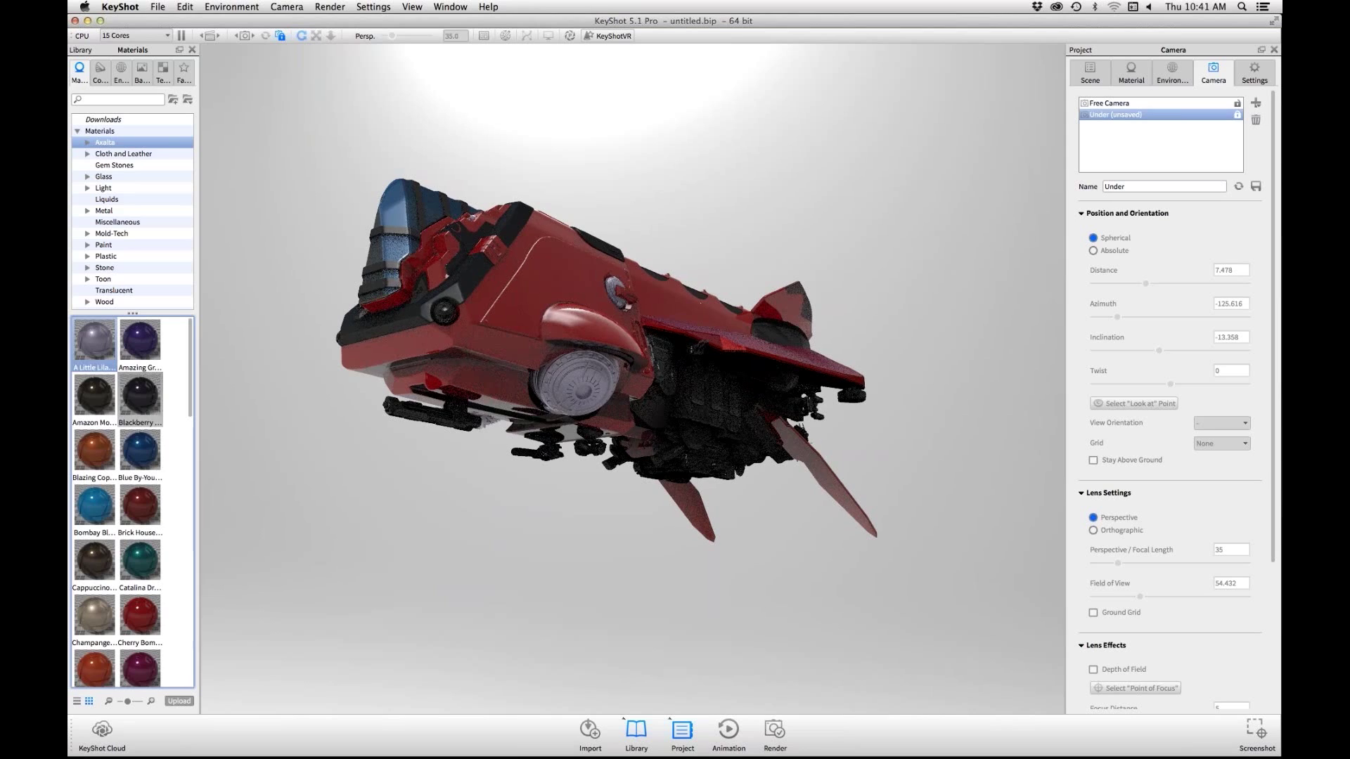
left_click_drag(94, 339, 712, 396)
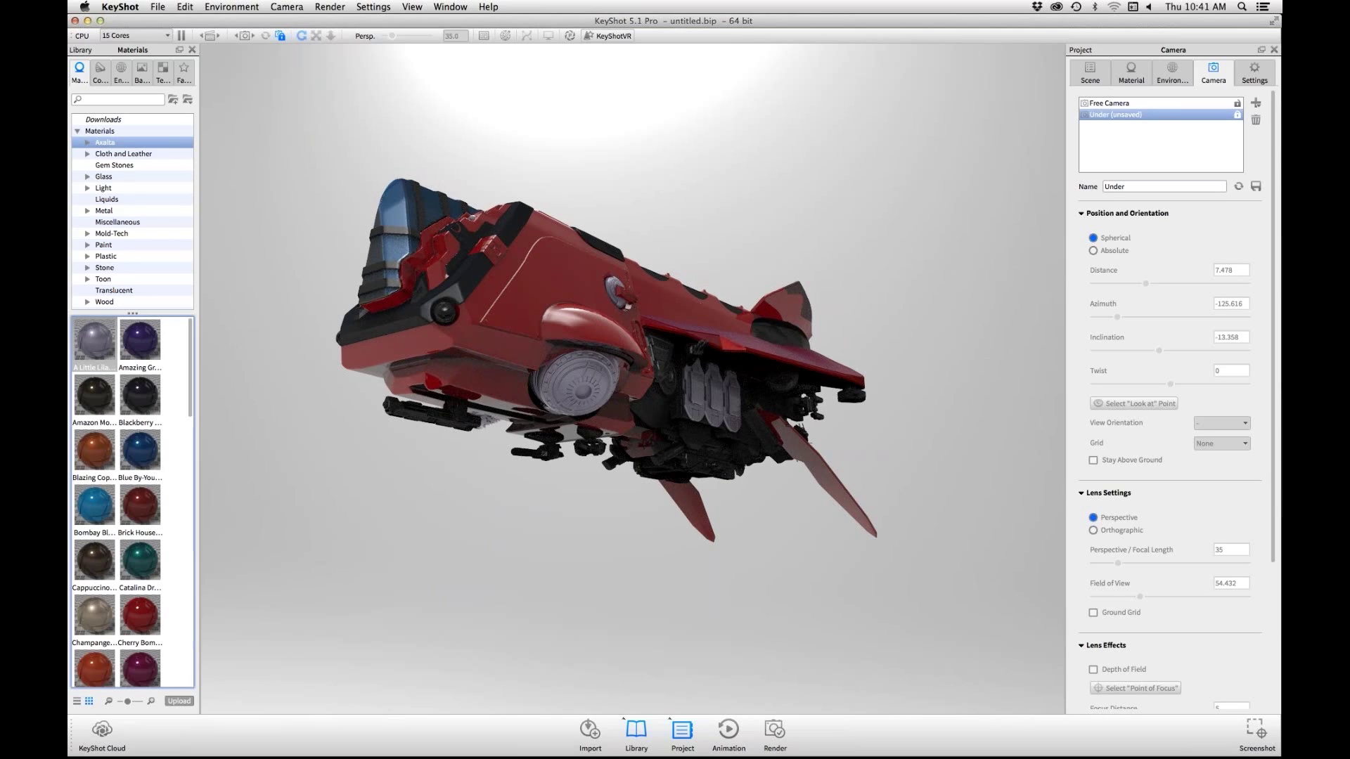
- Look through the Interior, Studio and Outdoor environments in the library and expand the Interior and Studio categories
left_click(121, 73)
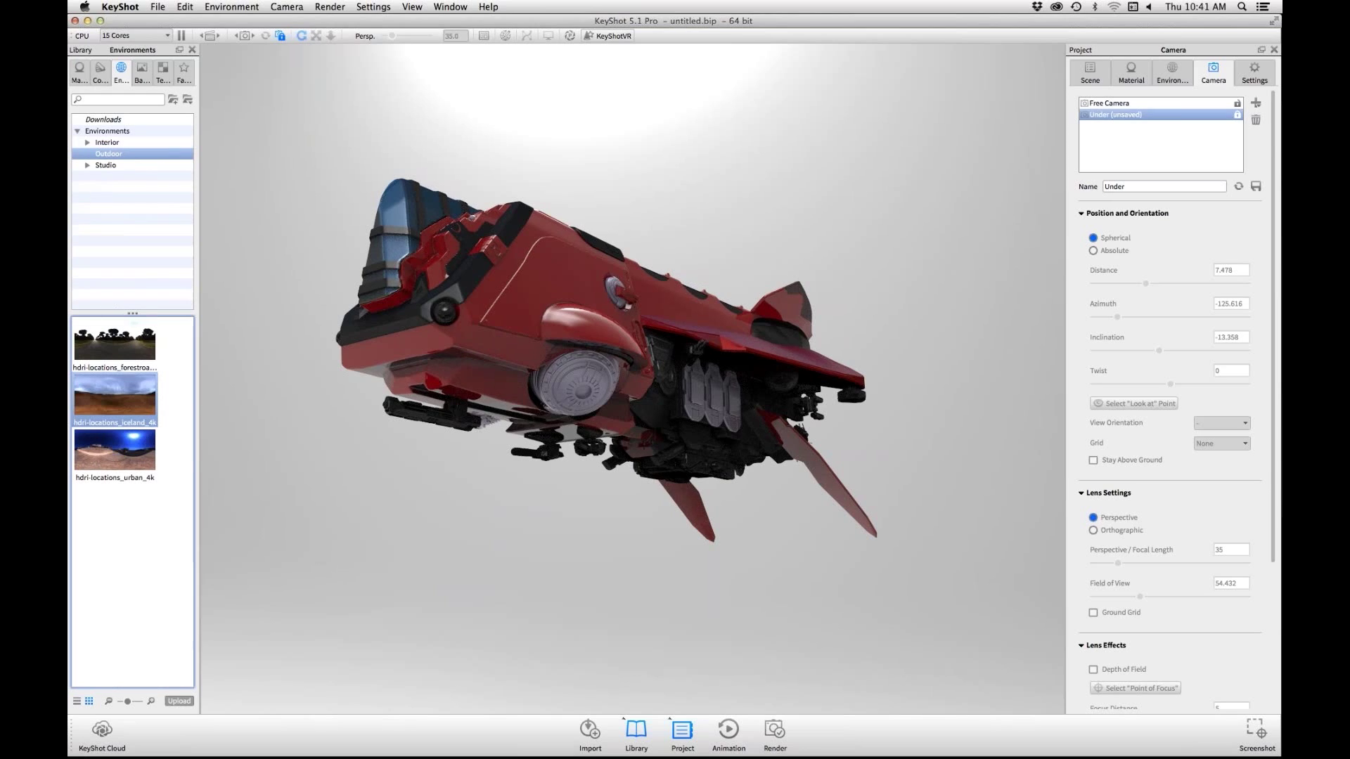
left_click(107, 142)
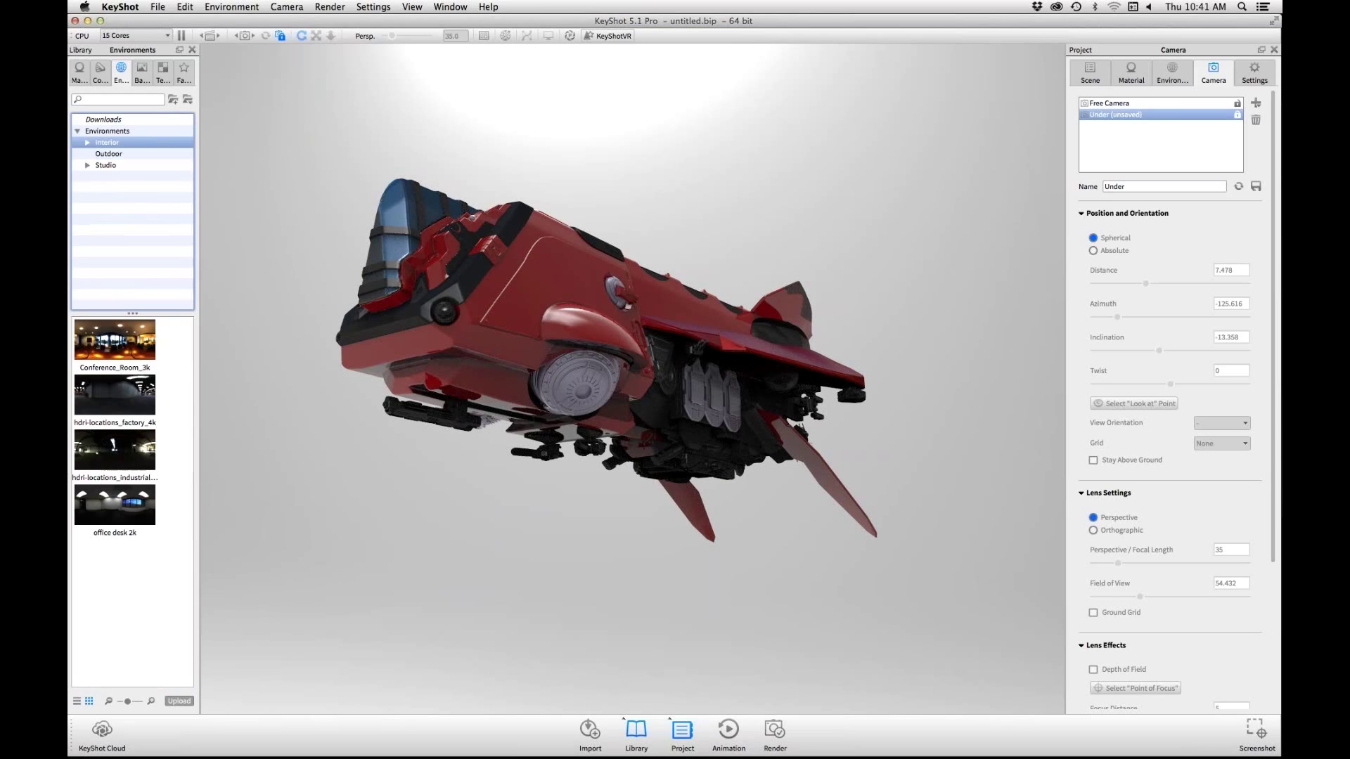
left_click(105, 164)
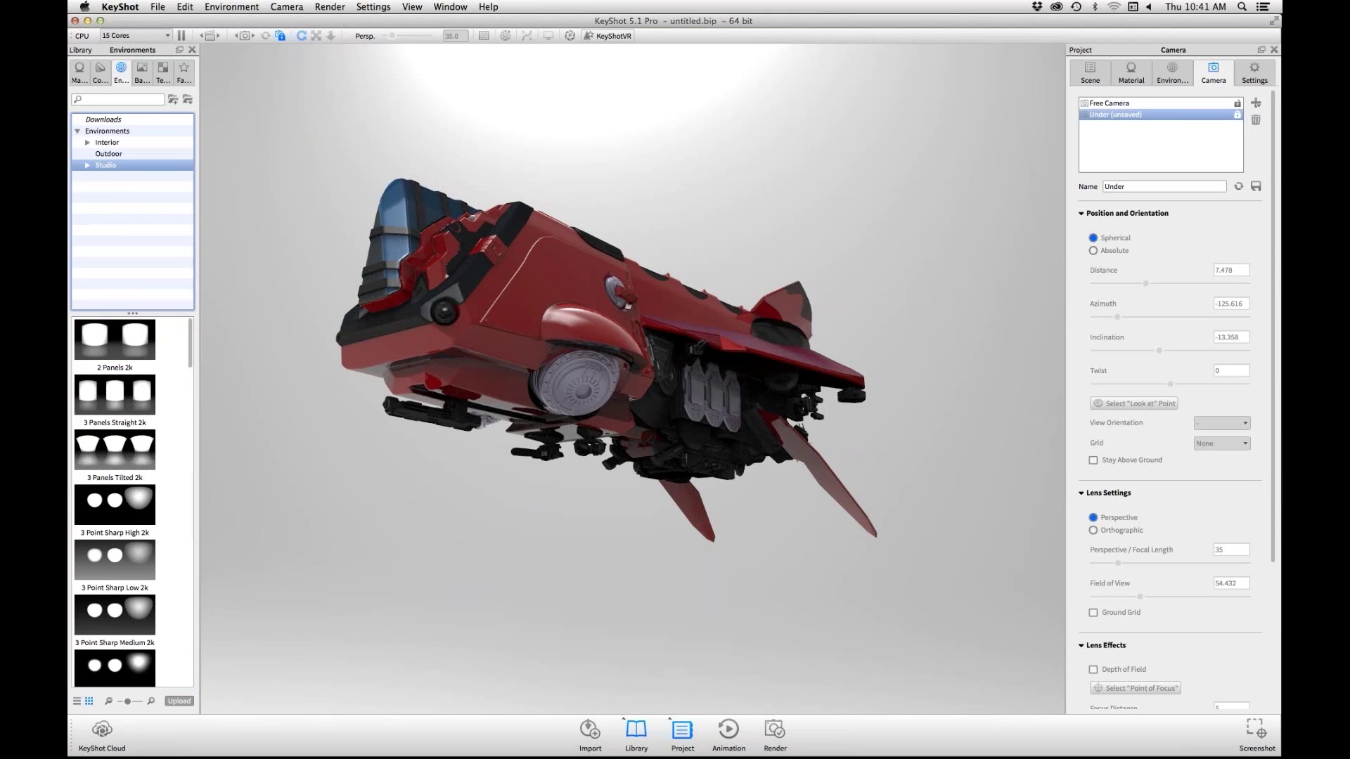
scroll(132, 502, "down", 10)
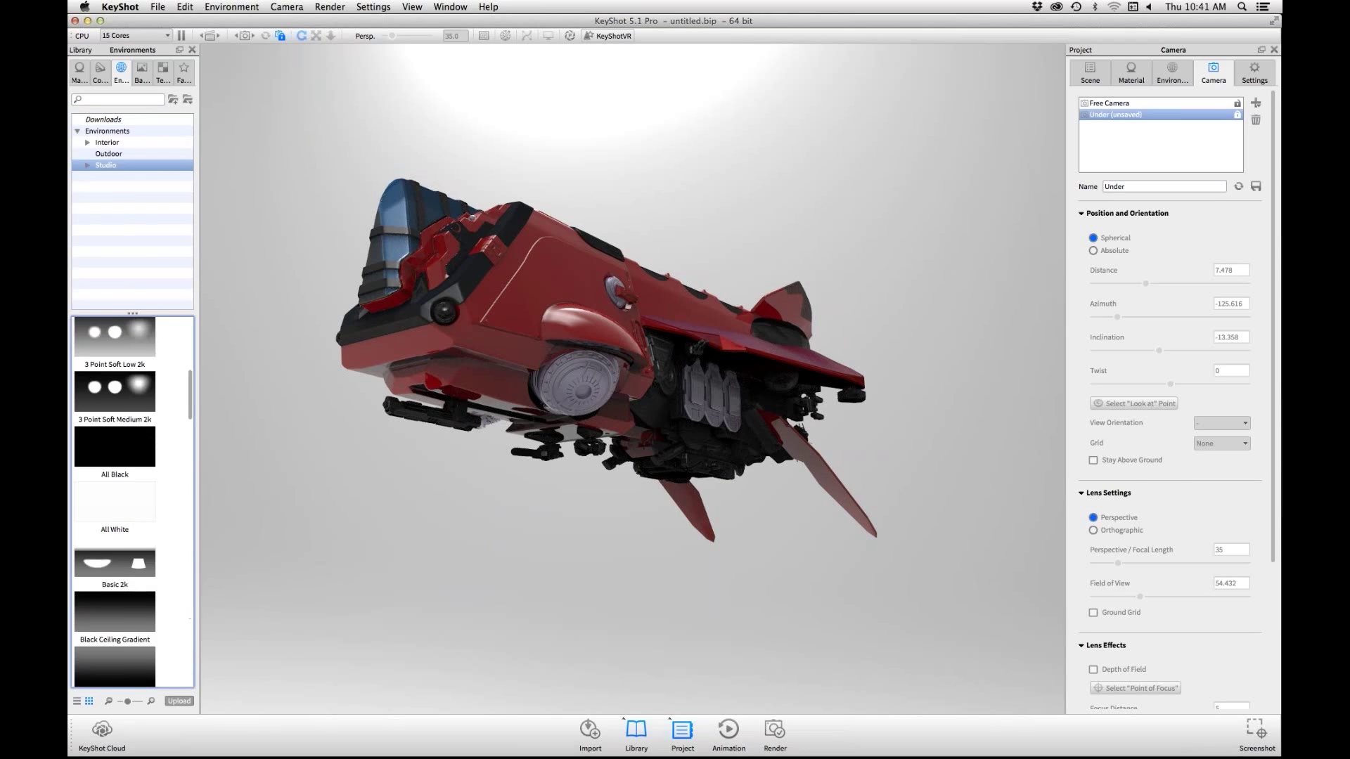
scroll(132, 502, "up", 10)
left_click(108, 153)
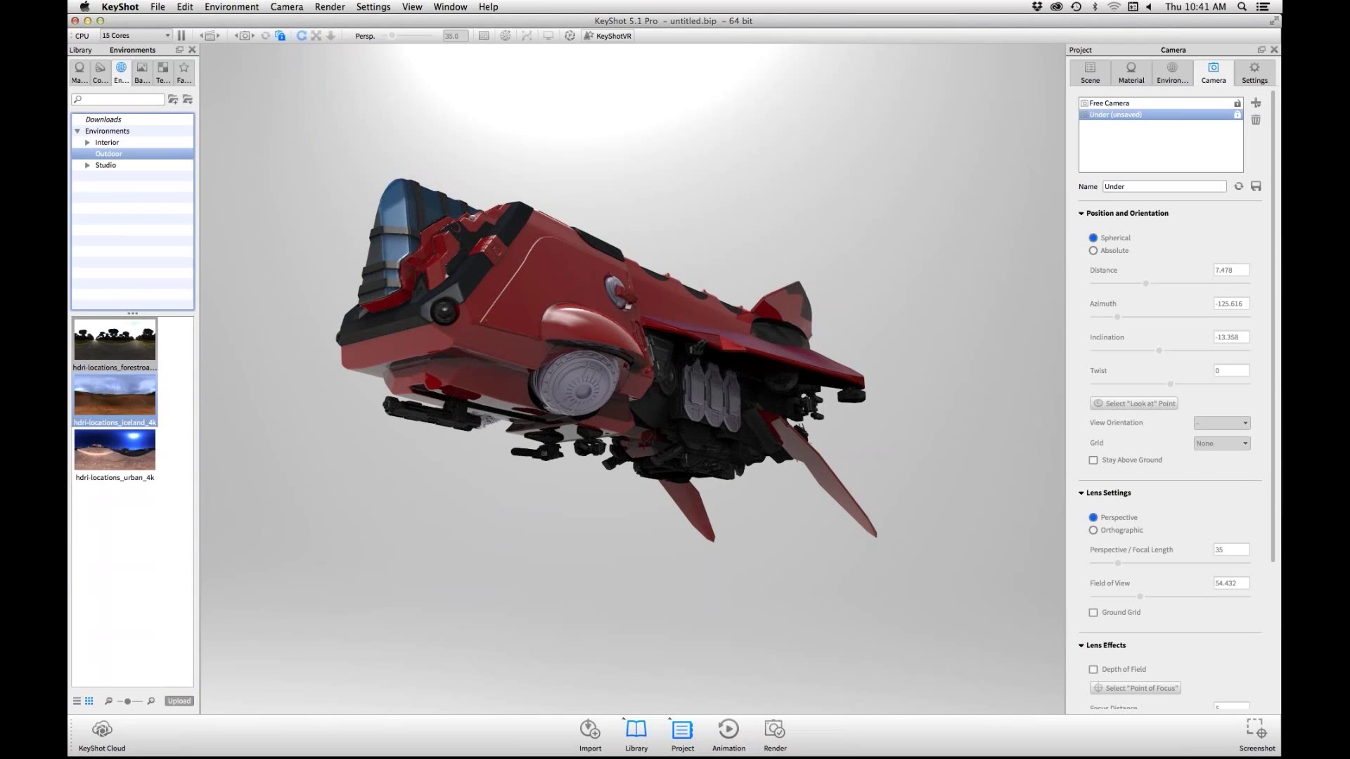
left_click(107, 142)
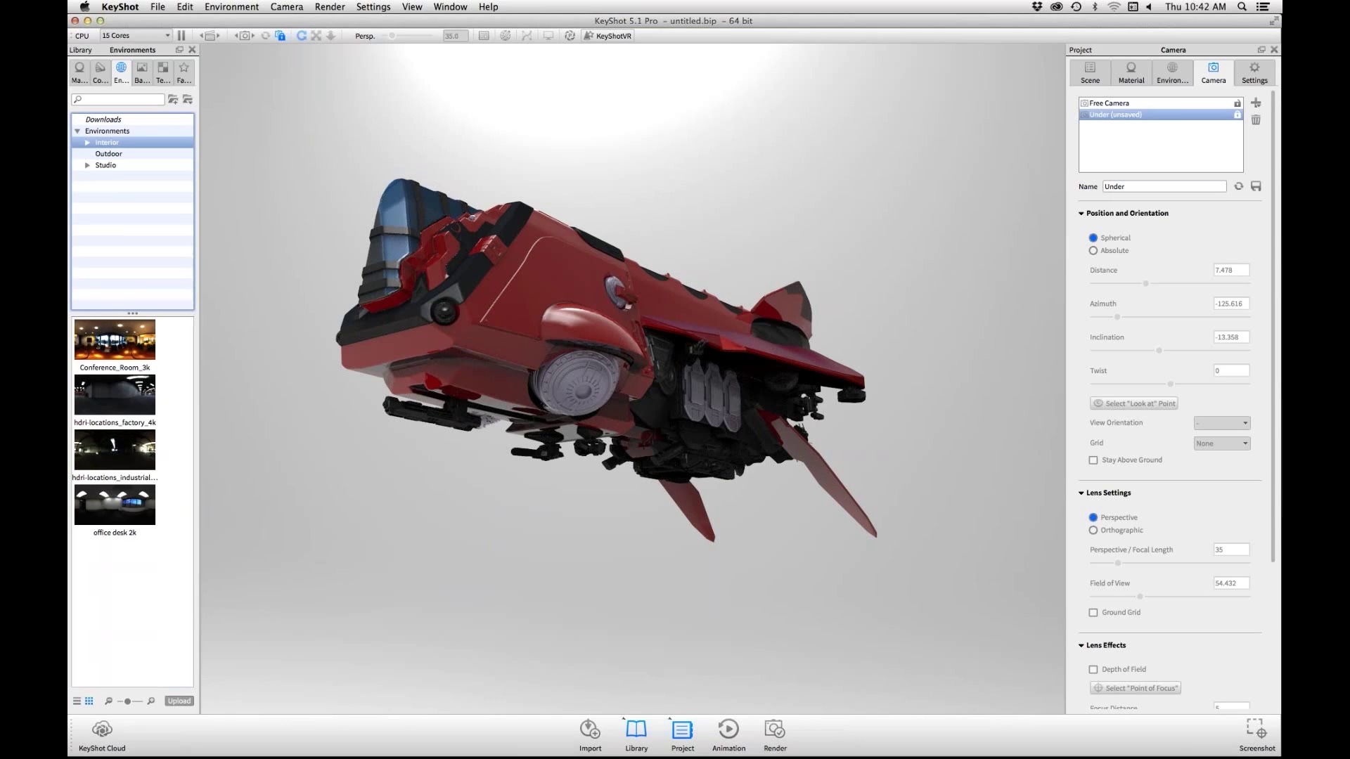
key("Right")
left_click(87, 188)
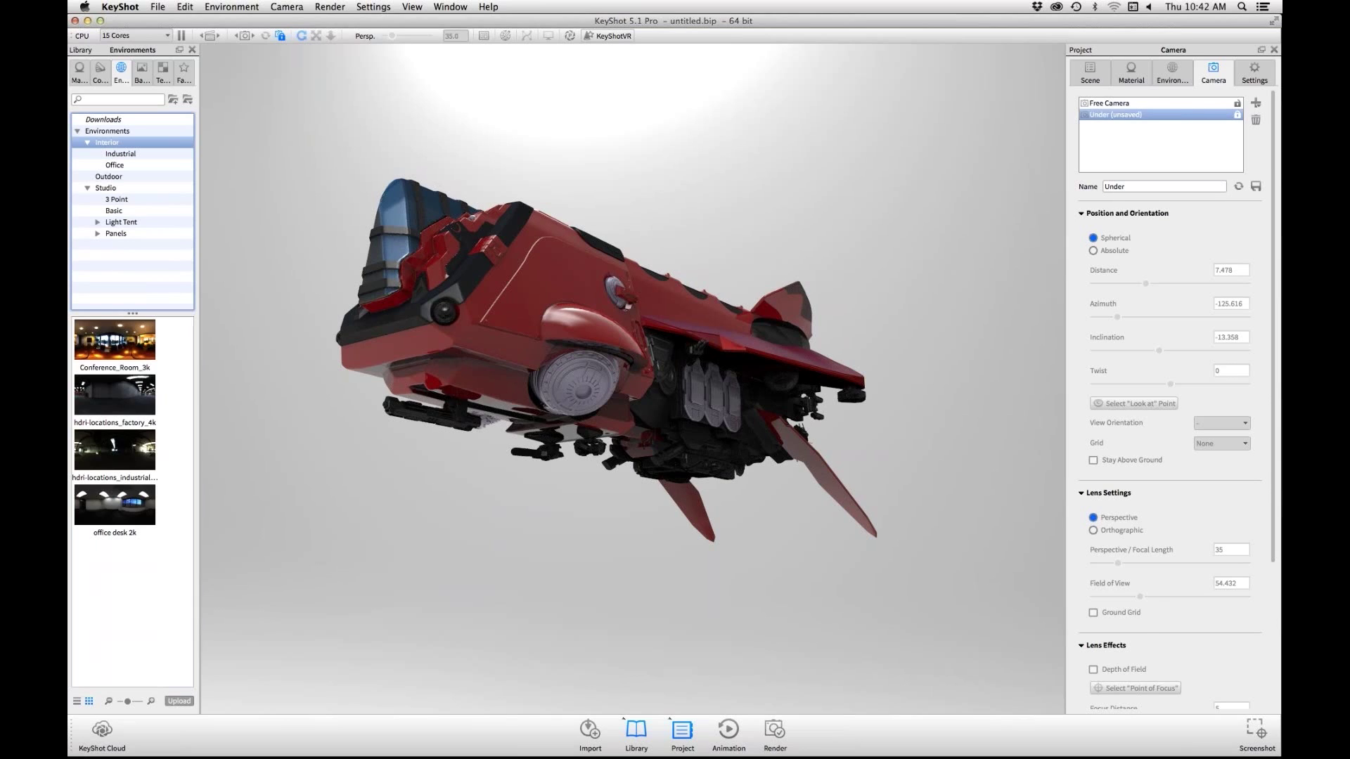
- Show the project's environment settings and apply the outdoor hdri-locations_iceland_4k environment to the scene
left_click(1171, 74)
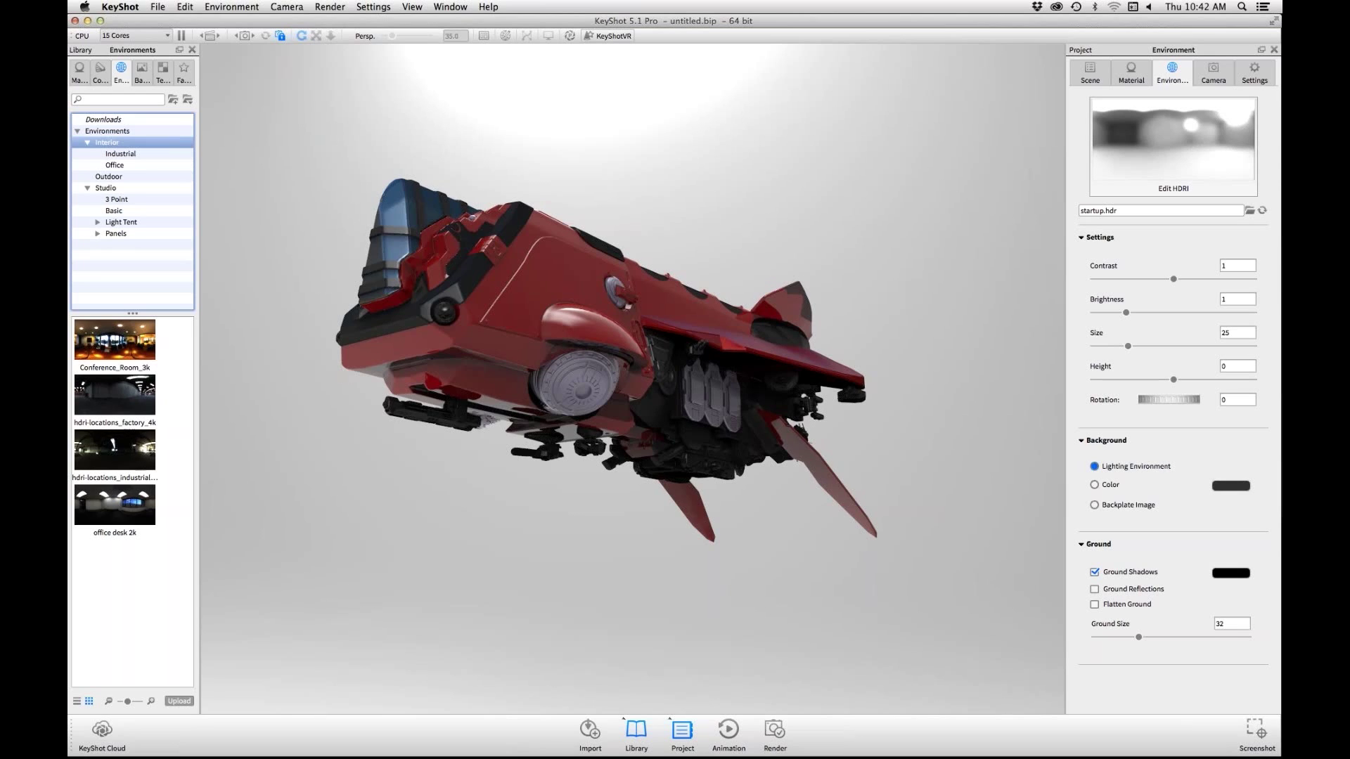
left_click(108, 176)
double_click(114, 395)
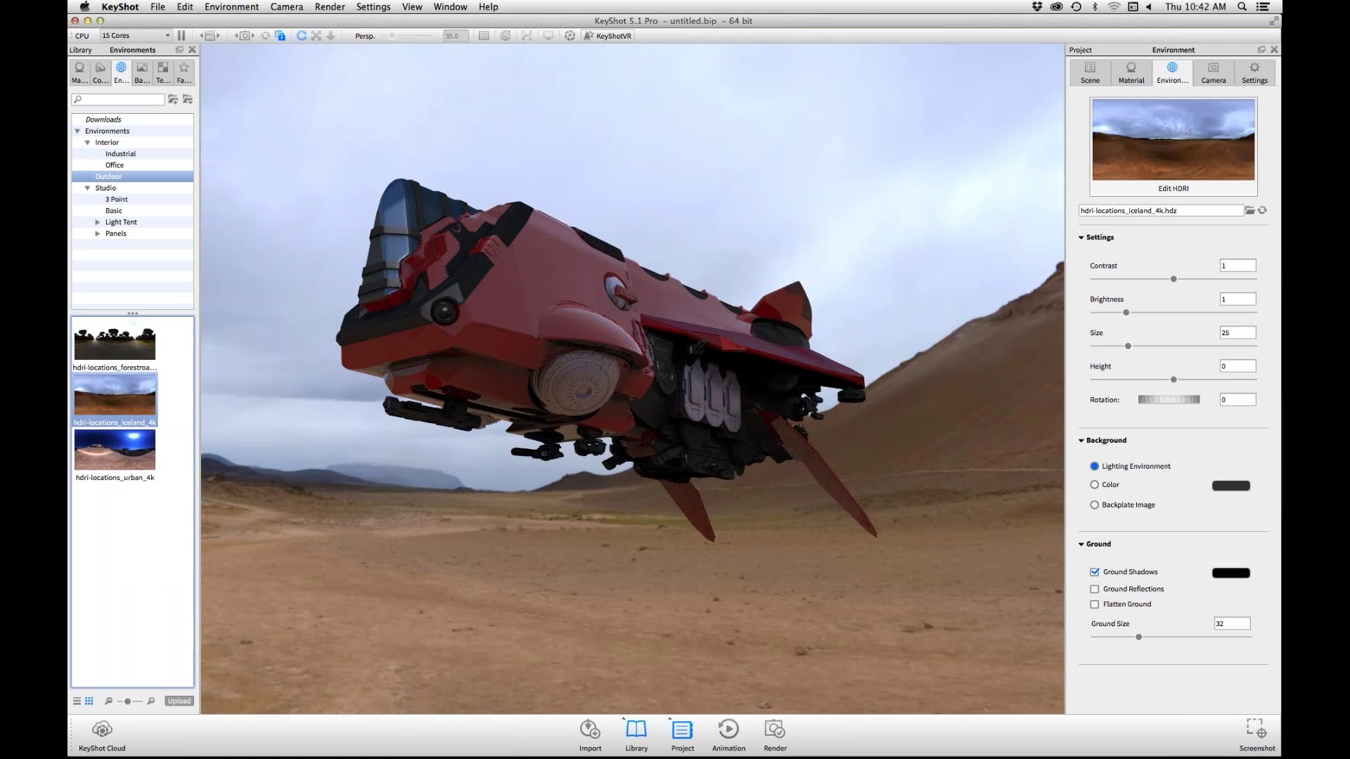
- Adjust the Iceland environment to rotation 42.5, height -0.144 and contrast 1.464
left_click_drag(474, 215, 265, 327, "ctrl")
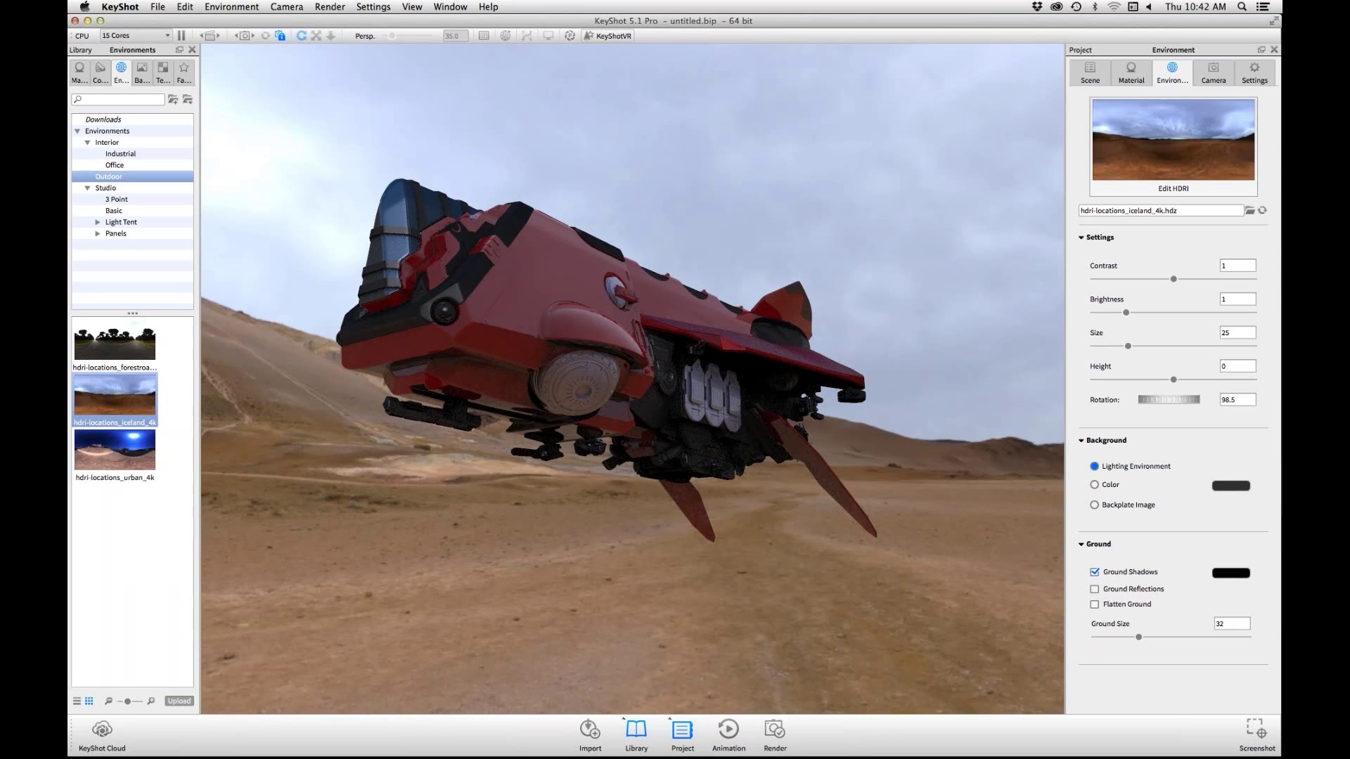
mouse_move(1174, 380)
left_mouse_down()
mouse_move(1148, 379)
mouse_move(1185, 399)
mouse_move(1155, 399)
left_mouse_up()
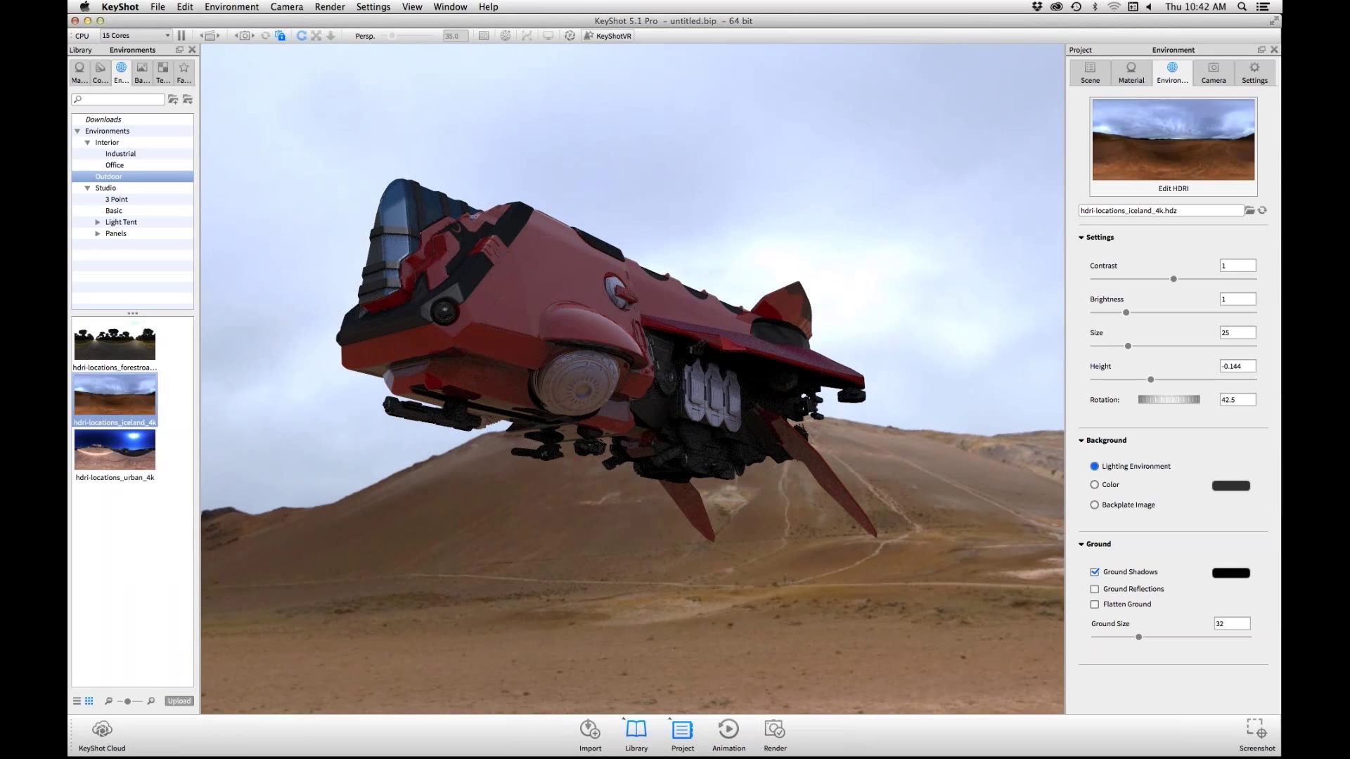
left_click_drag(1174, 278, 1210, 279)
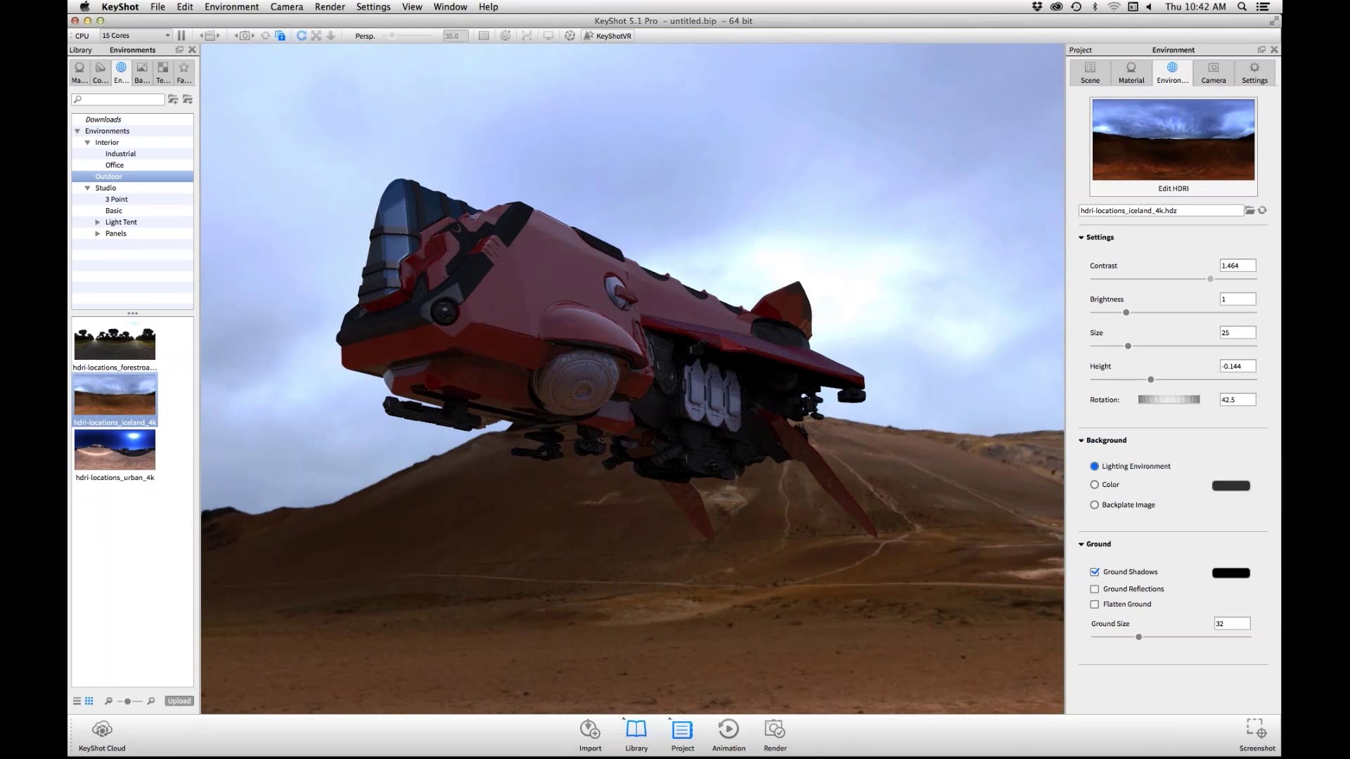
- Review the still image output settings in the render options and close them without rendering
key("super+p")
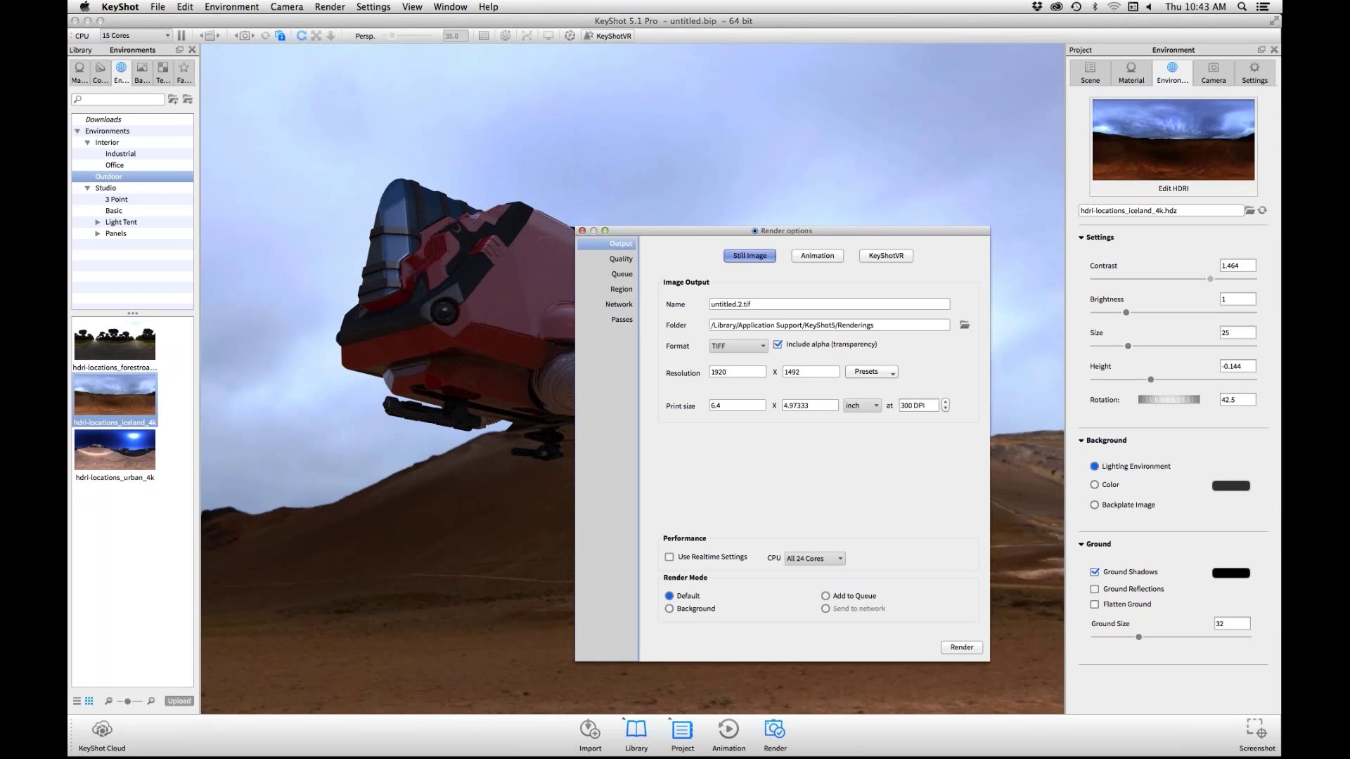
left_click(582, 231)
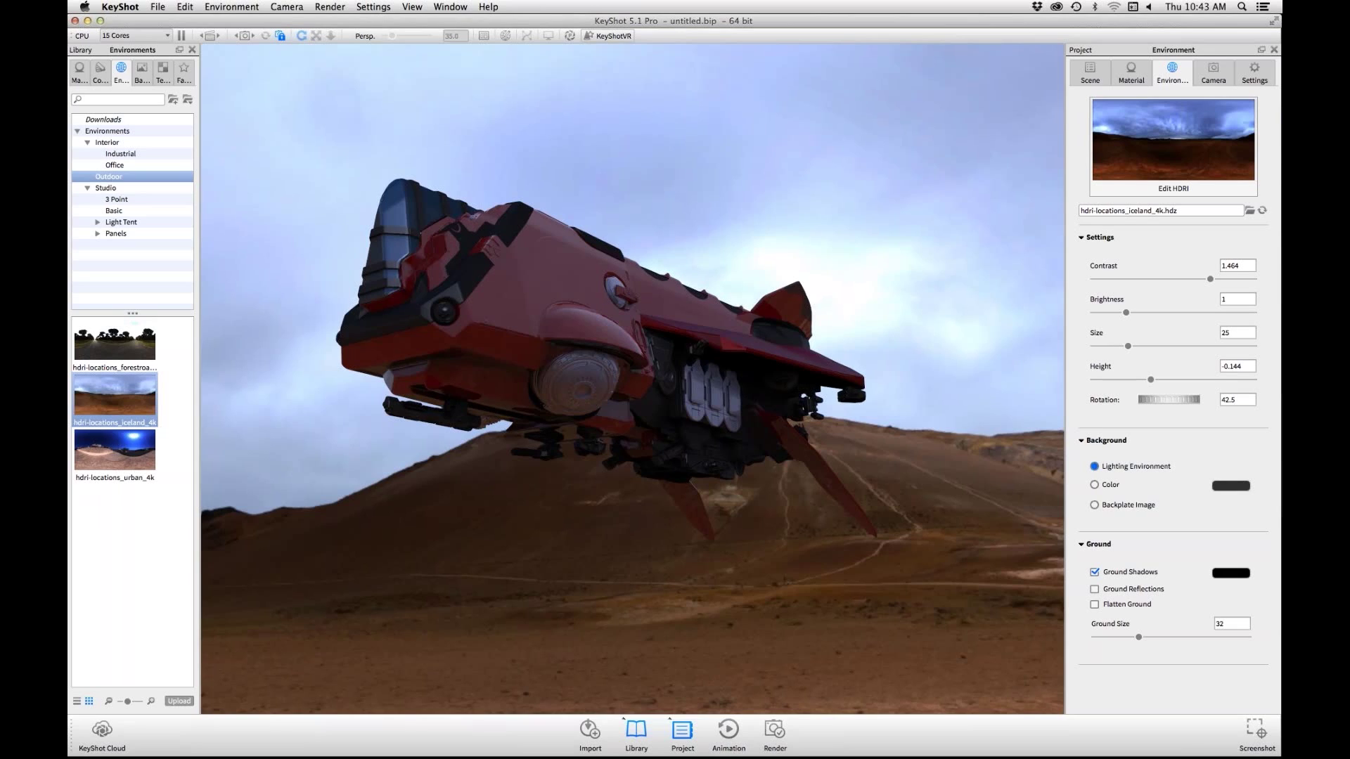
- Try the interior hdri-locations_factory_4k environment on the ship and return to hdri-locations_iceland_4k
left_click(106, 142)
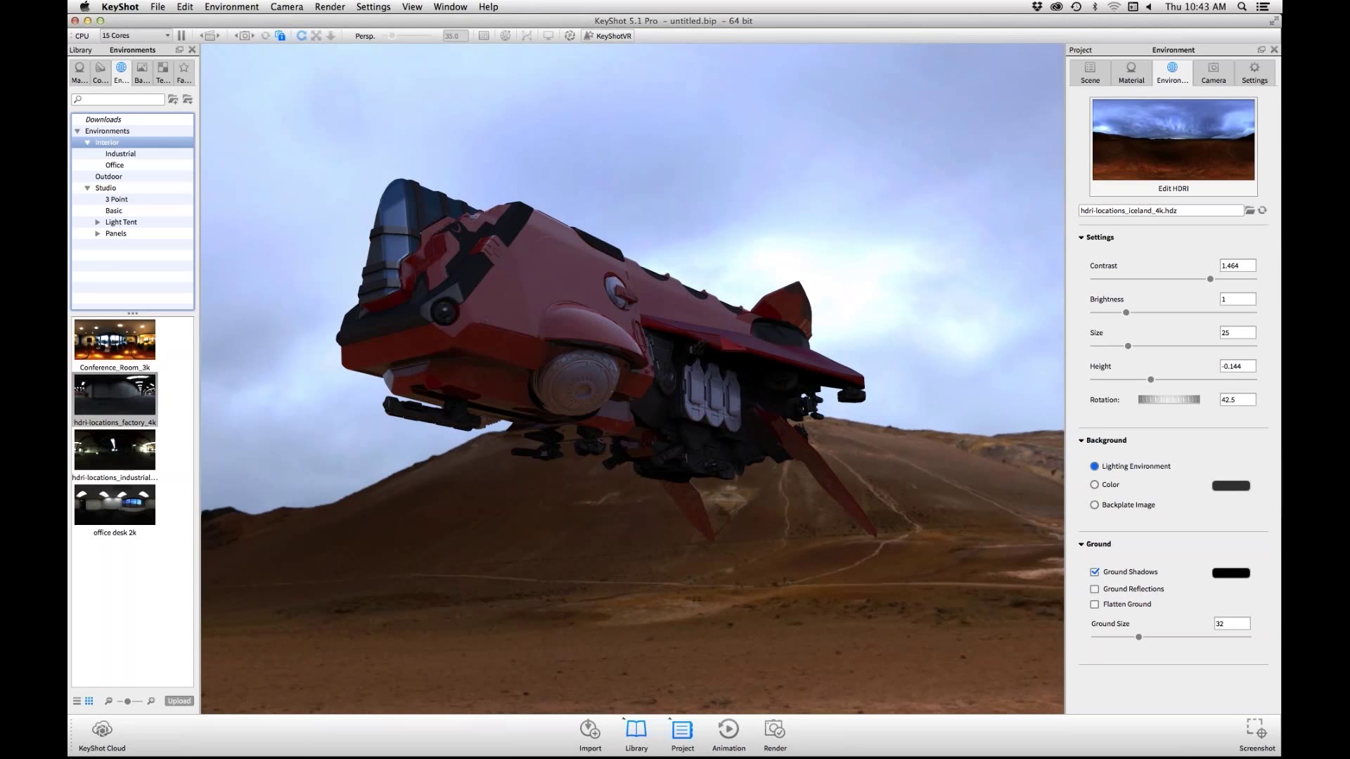
double_click(115, 395)
mouse_move(115, 395)
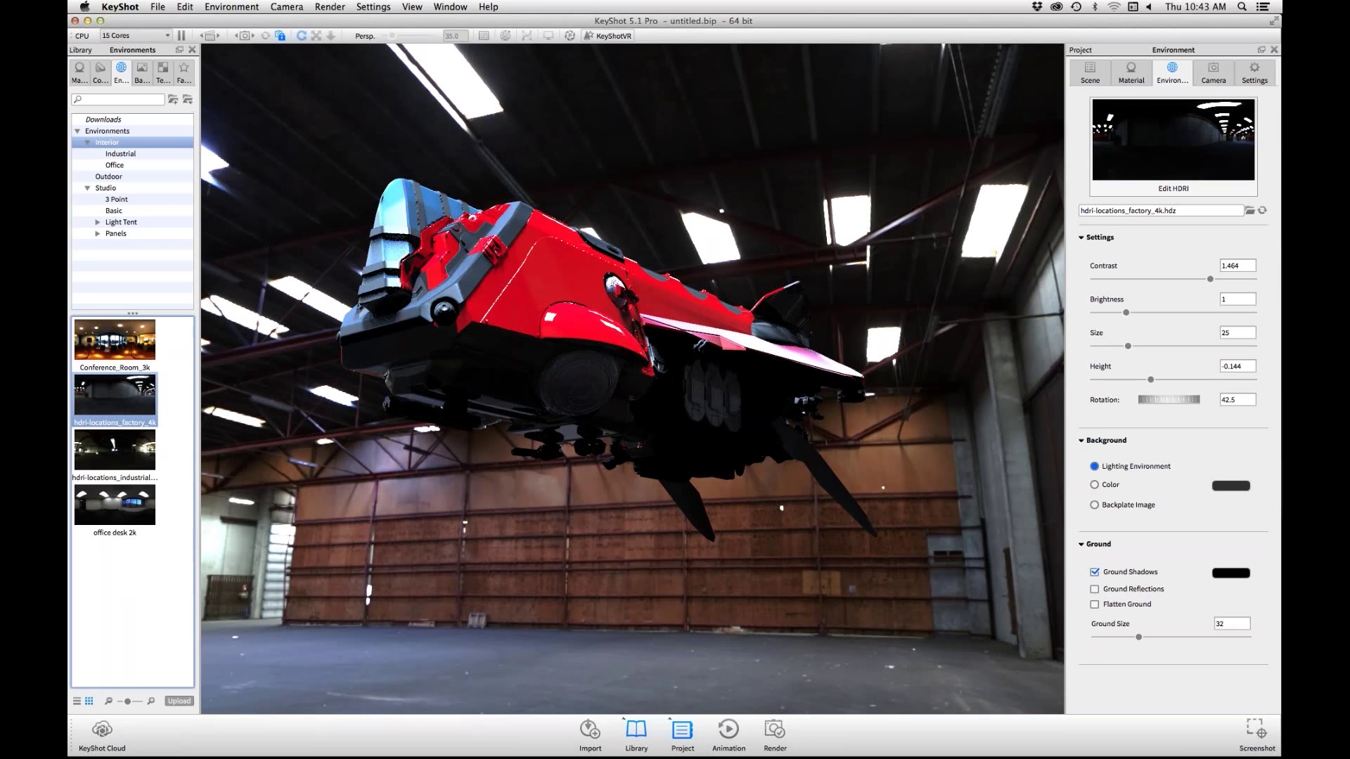
left_click(108, 176)
double_click(115, 396)
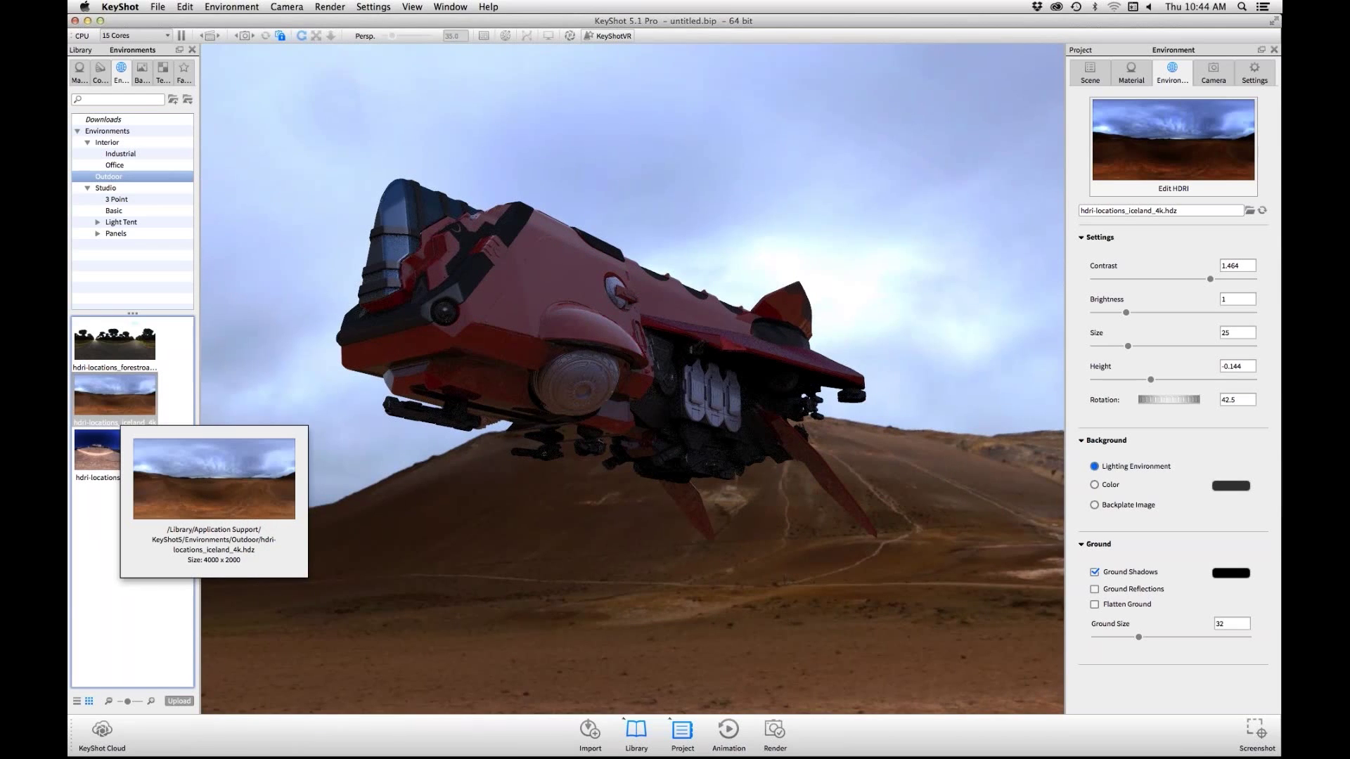
- Try the interior hdri-locations_industrial_4k environment and replace it with office desk 2k
left_click(107, 142)
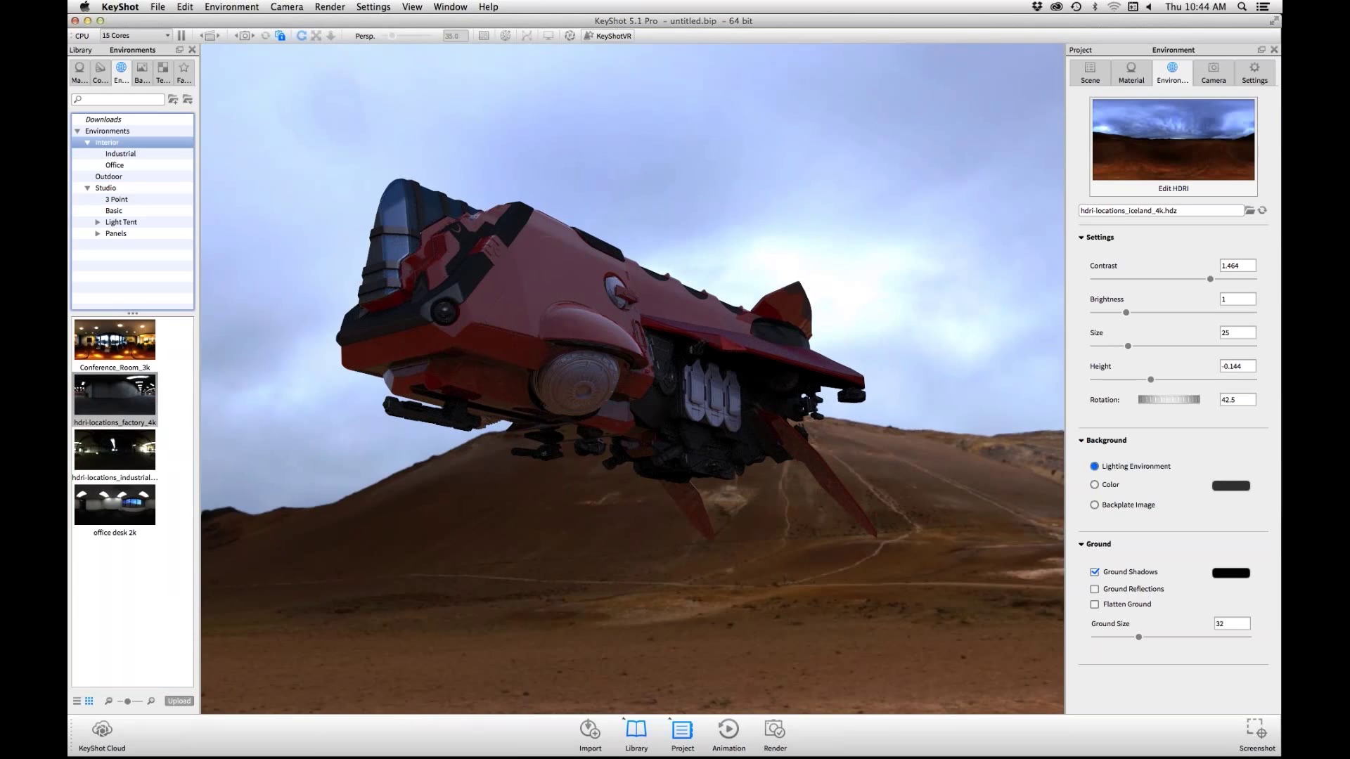
double_click(114, 450)
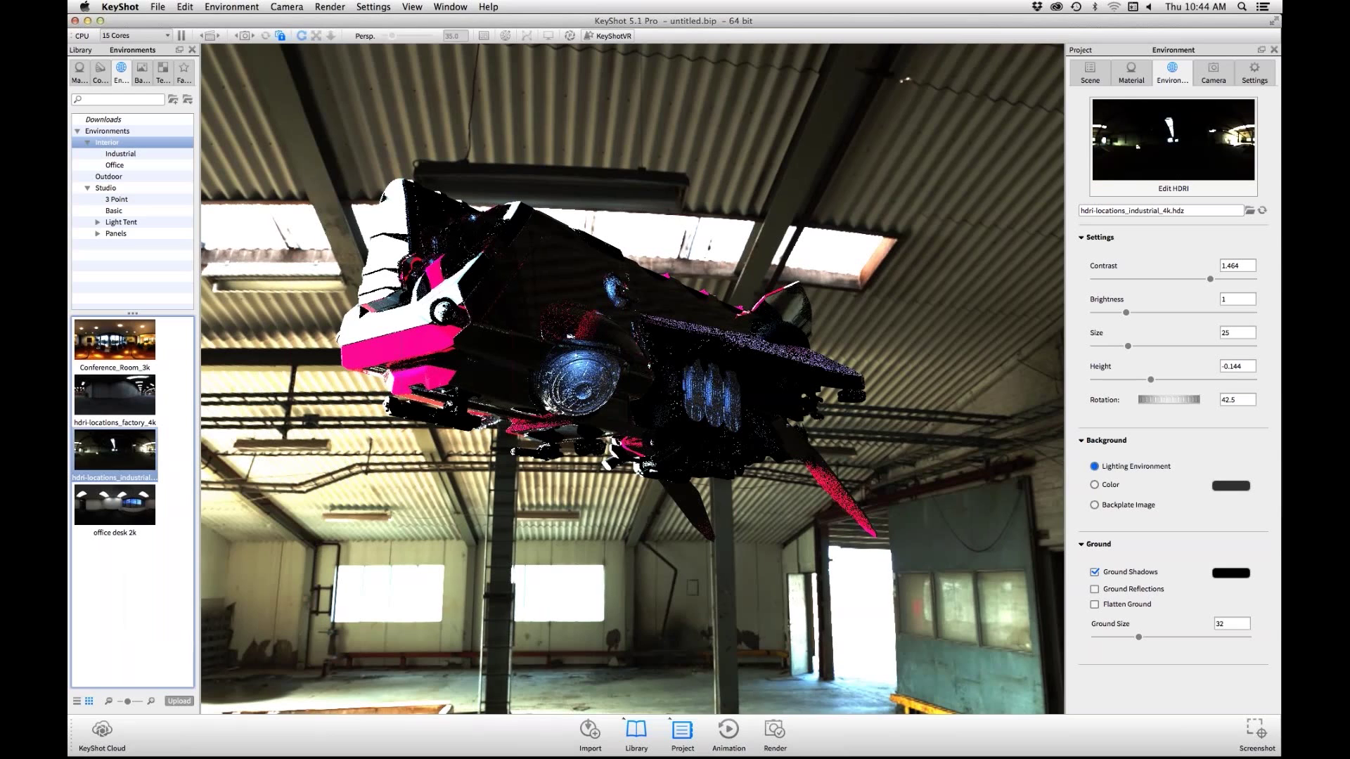
double_click(114, 505)
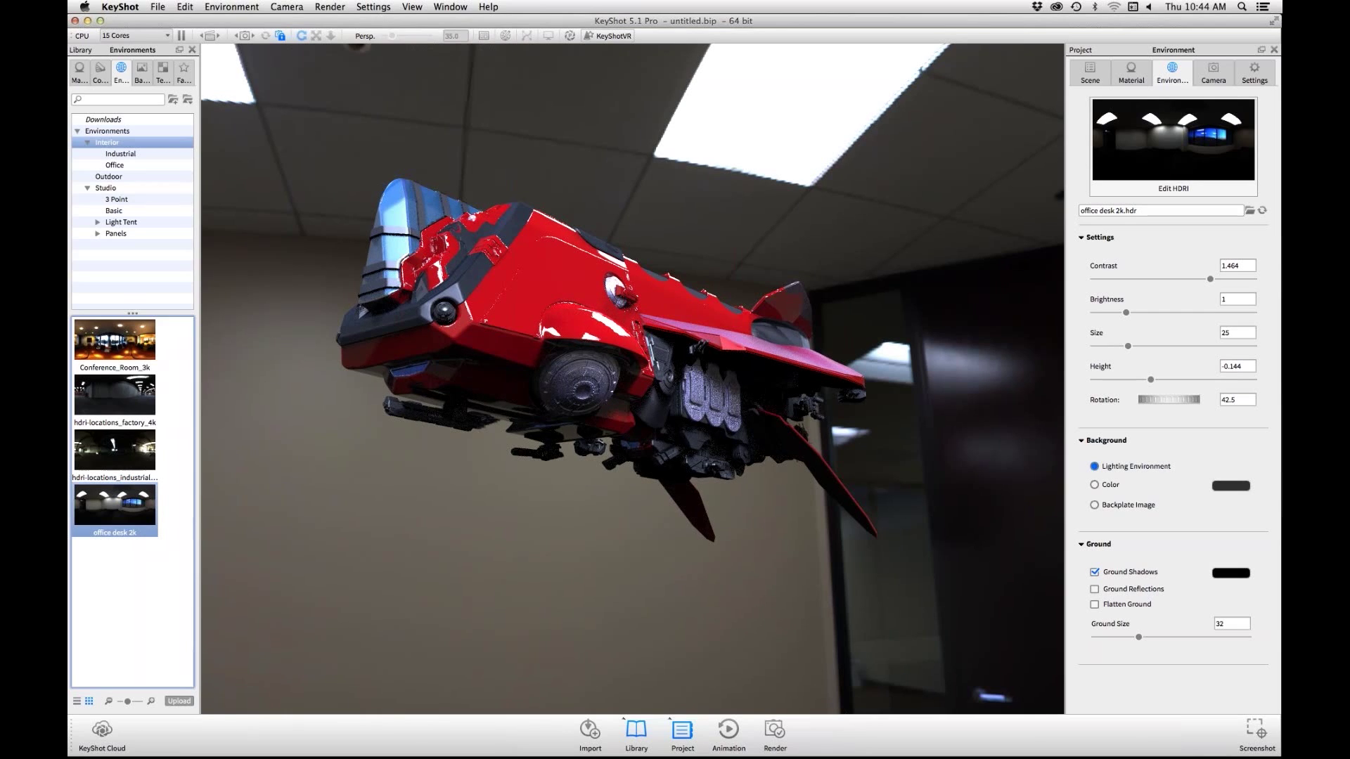
- Rotate the office desk environment to 131 so the plain wall lies behind the ship
left_click_drag(633, 380, 745, 379, "super")
left_click_drag(1135, 399, 1130, 400)
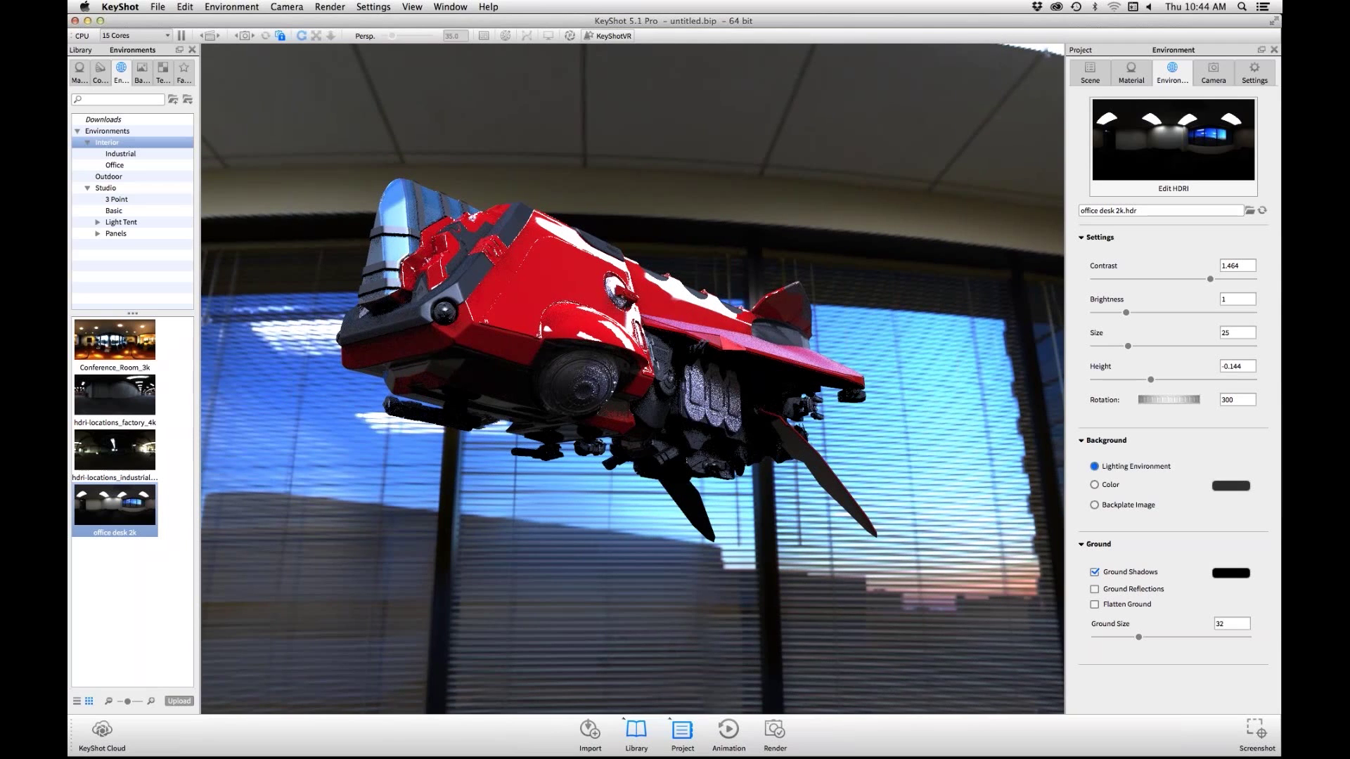
left_click_drag(1146, 399, 1197, 399)
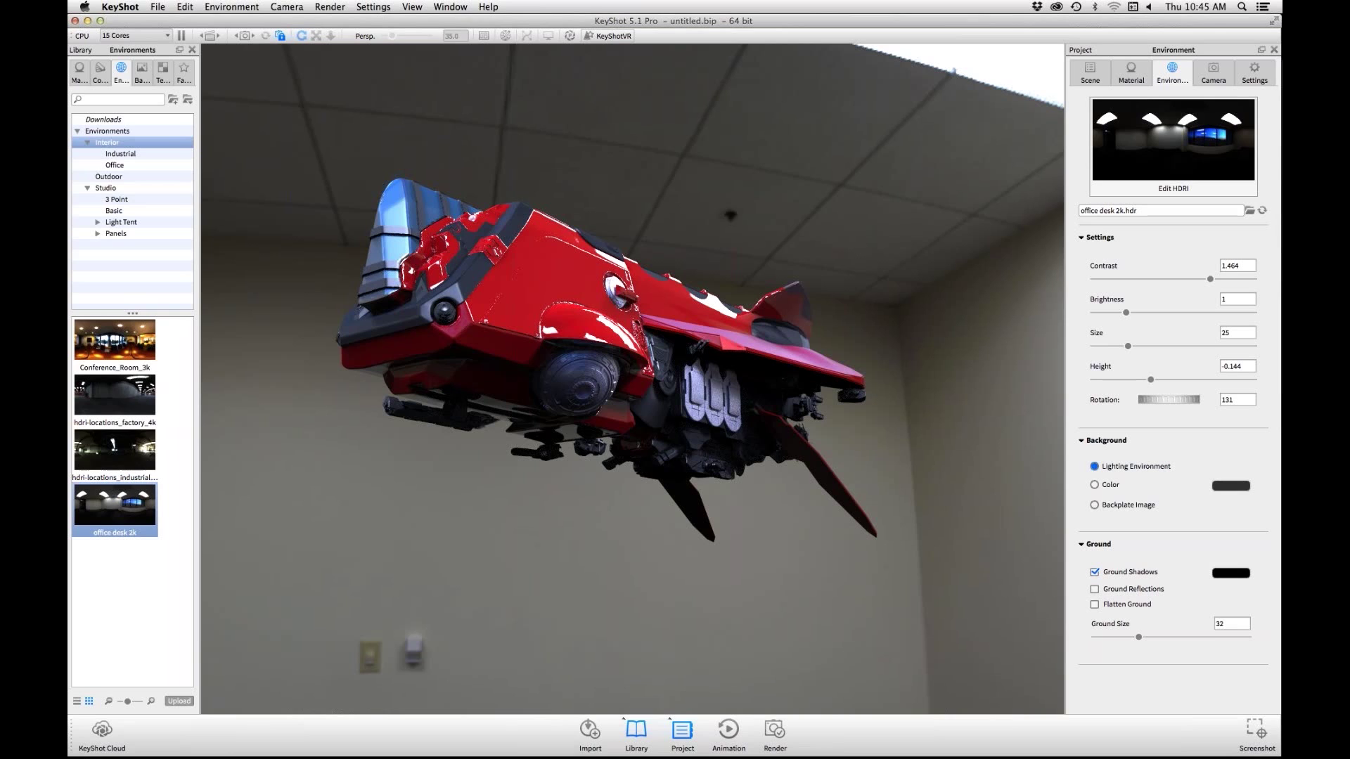
- Set the office environment's height to -0.268 and size to 40.34, slightly lowering its contrast and raising its brightness
left_click_drag(1150, 380, 1153, 345)
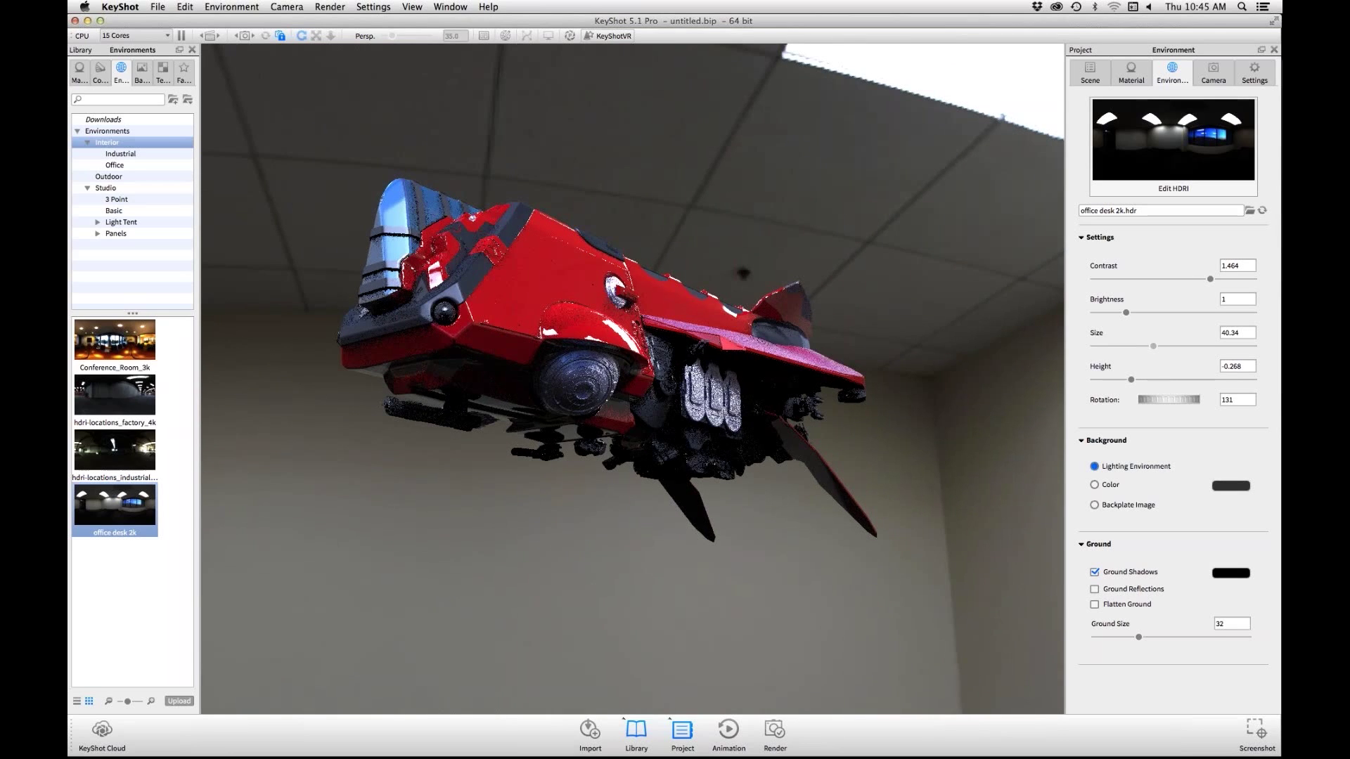
left_click_drag(1210, 279, 1197, 279)
left_click_drag(1126, 312, 1137, 312)
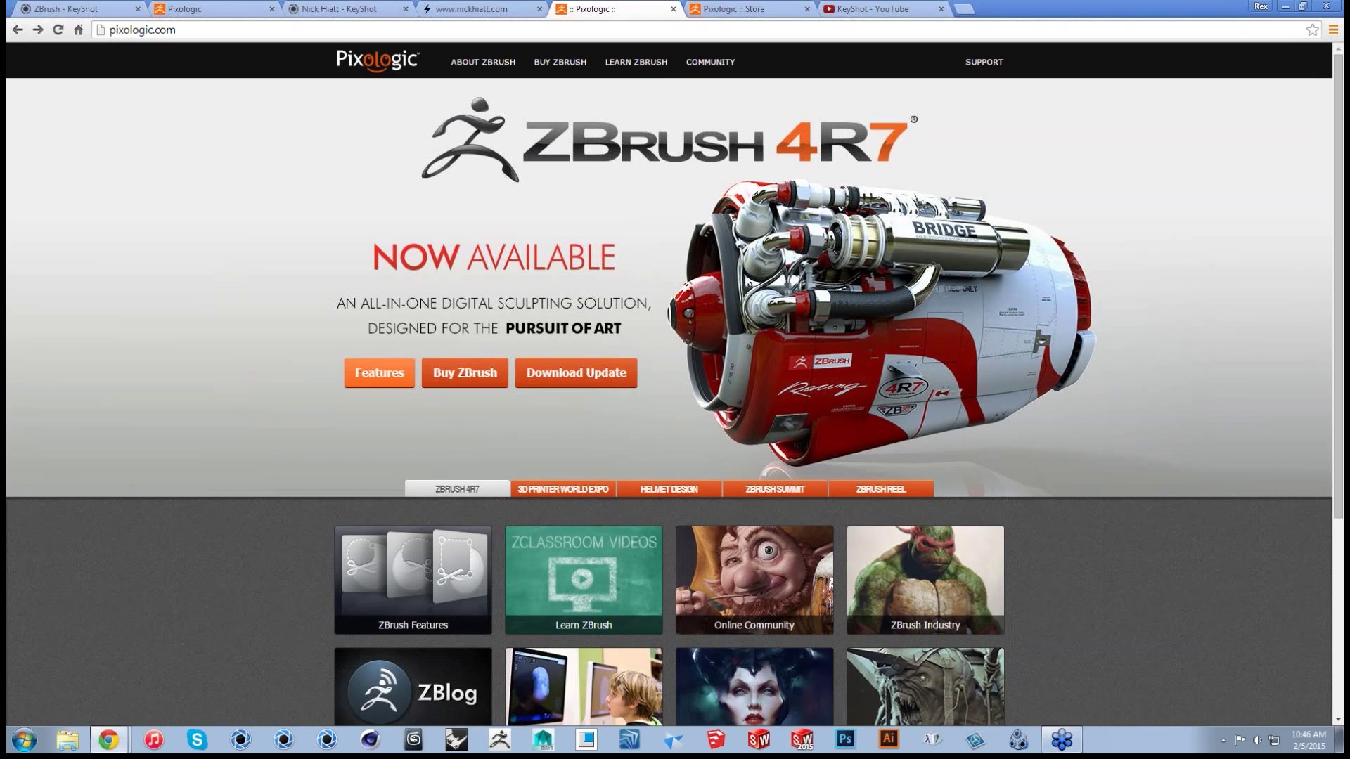
- Switch to the Pixologic site in the browser and read its ZBrush to KeyShot feature page down to the free downloads
left_click(379, 372)
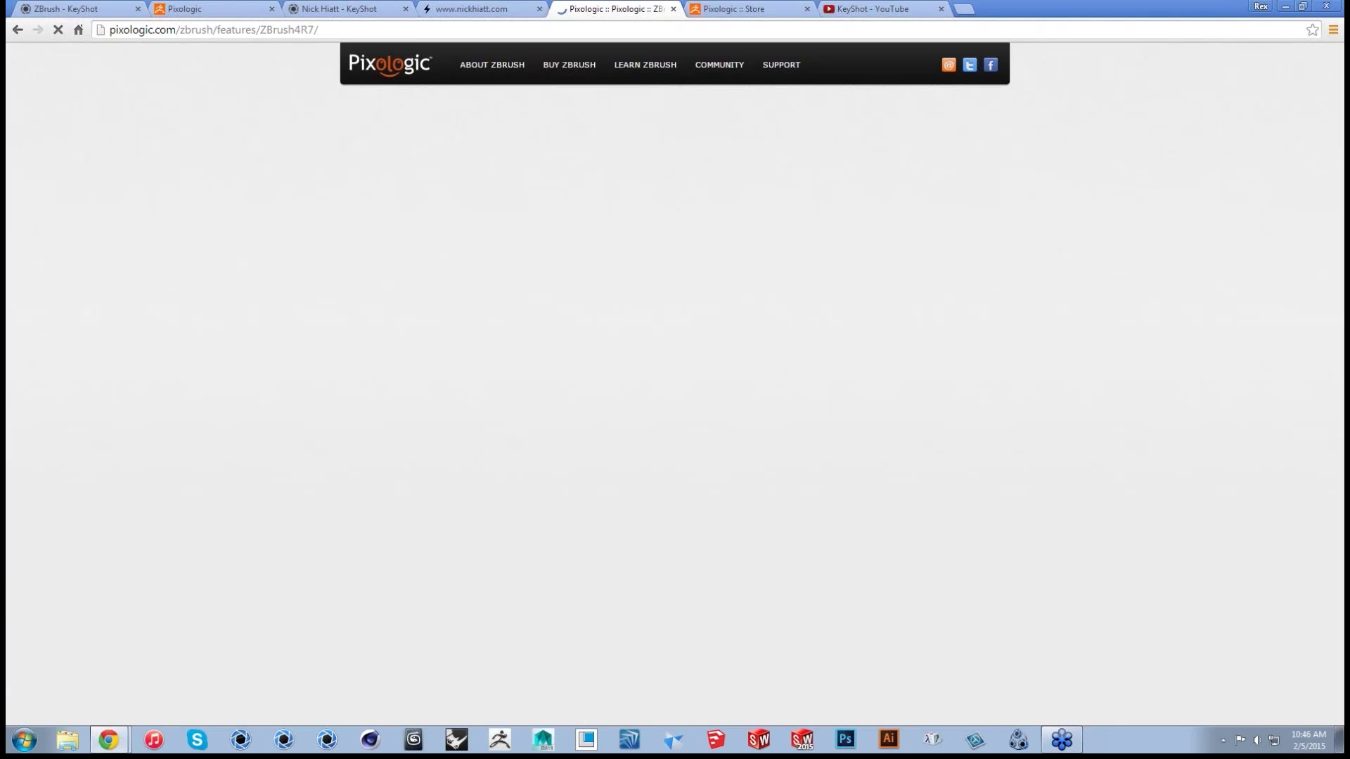
scroll(668, 384, "down", 6)
scroll(668, 384, "up", 6)
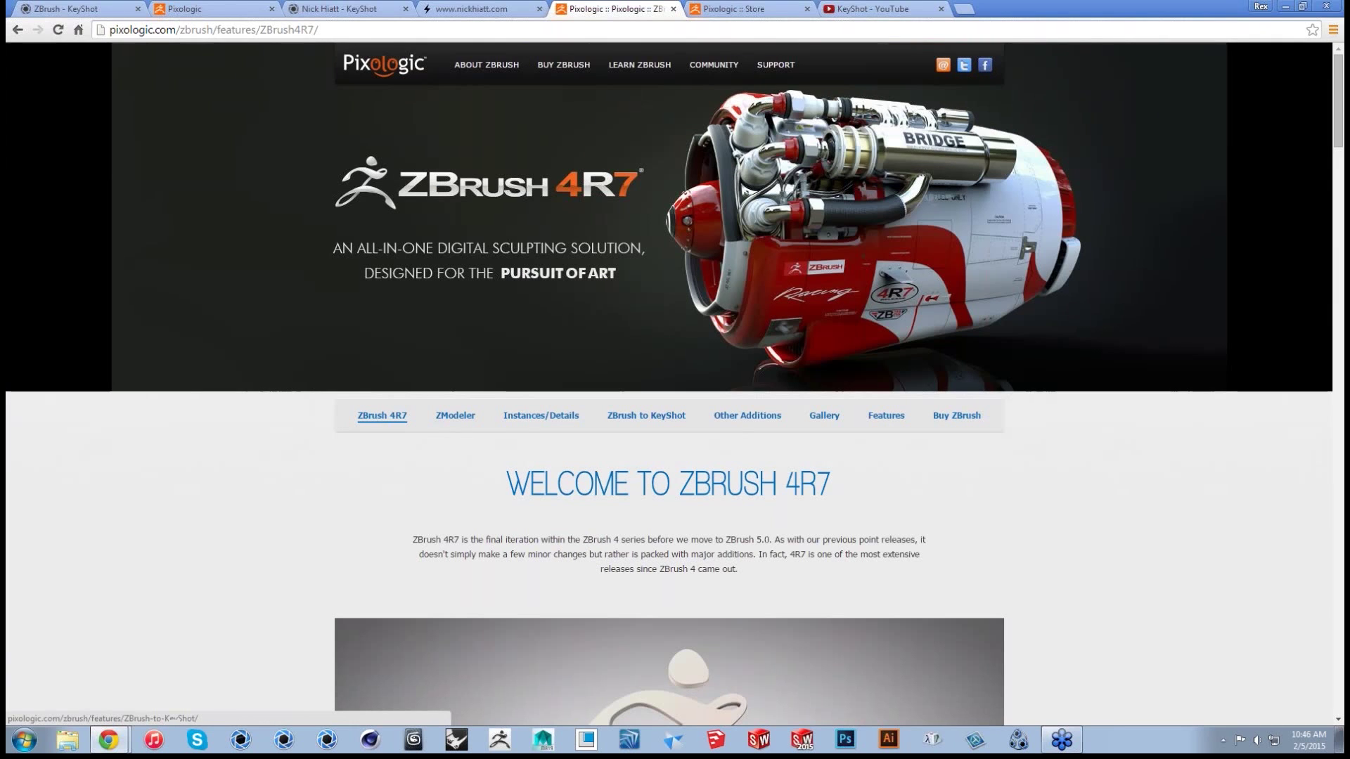
left_click(646, 416)
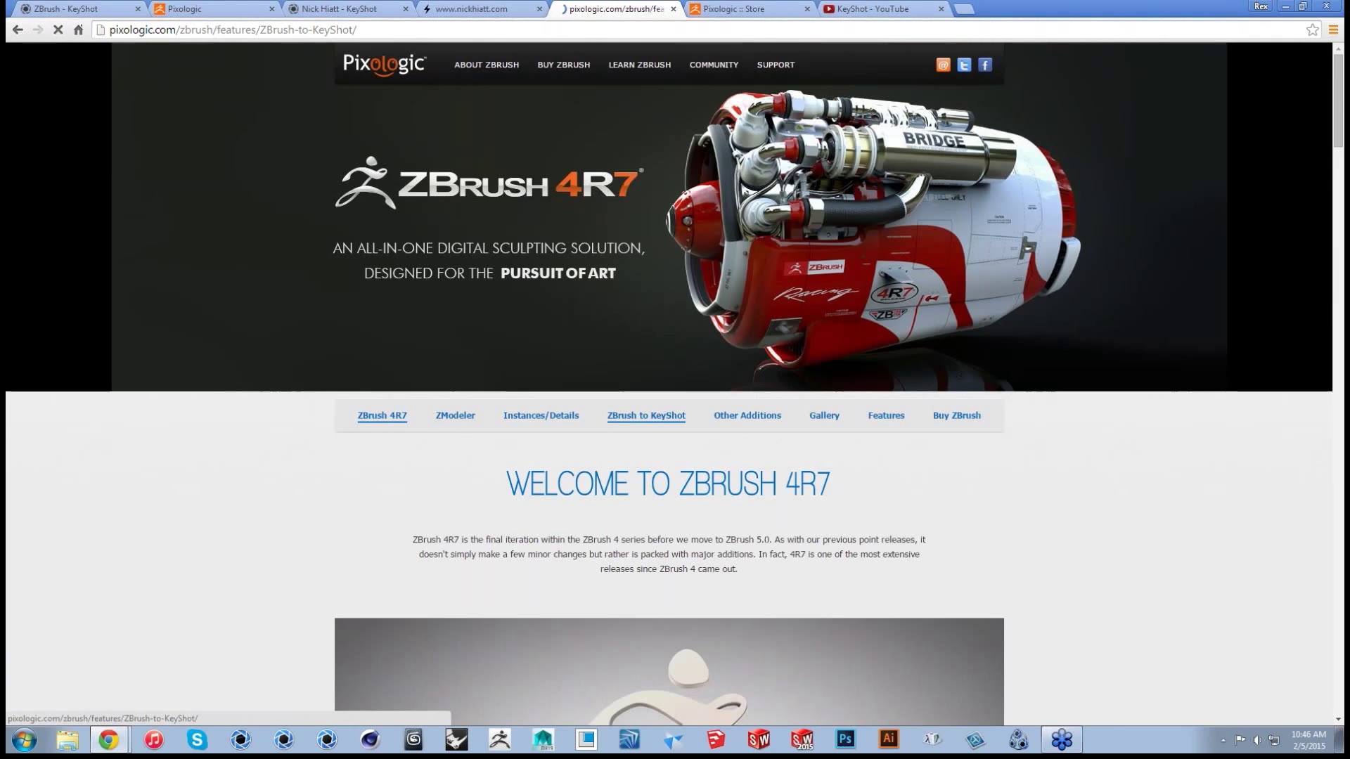
scroll(646, 416, "down", 10)
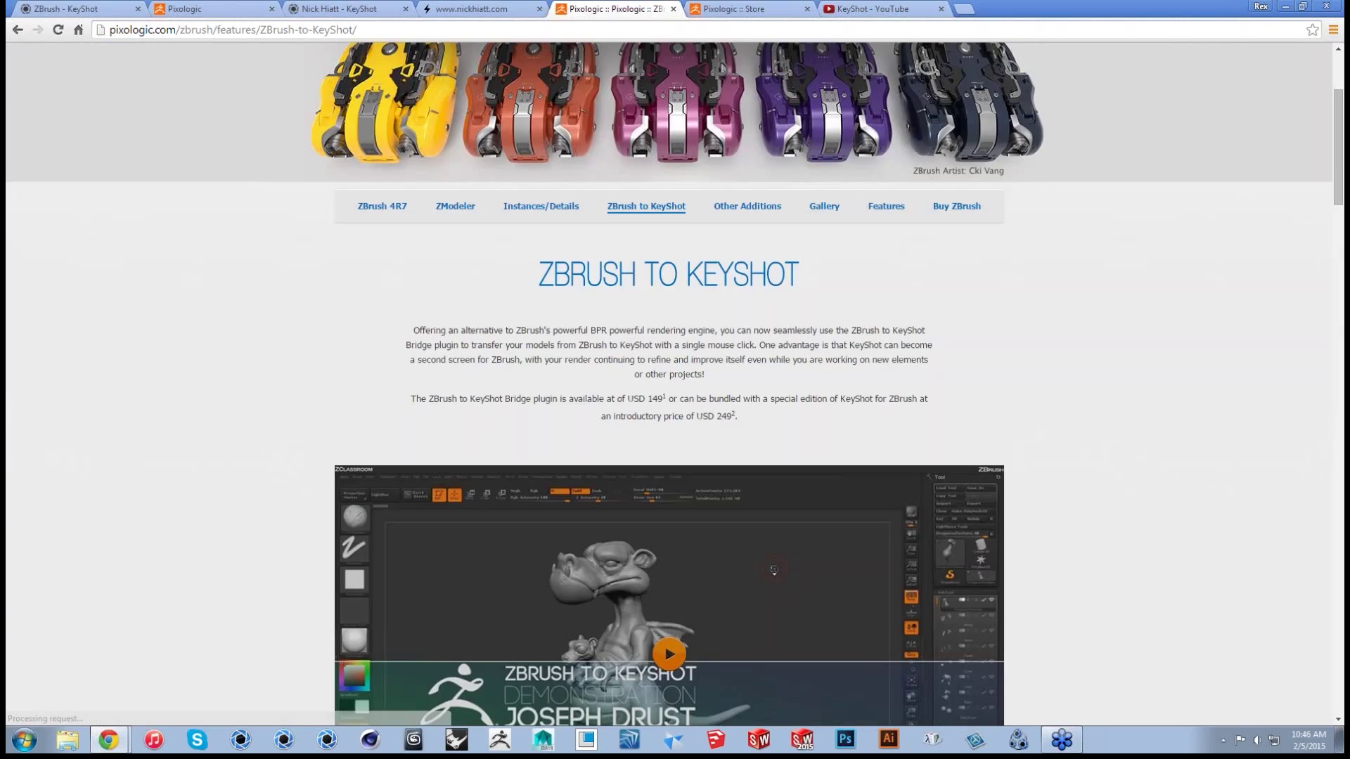
scroll(646, 415, "down", 6)
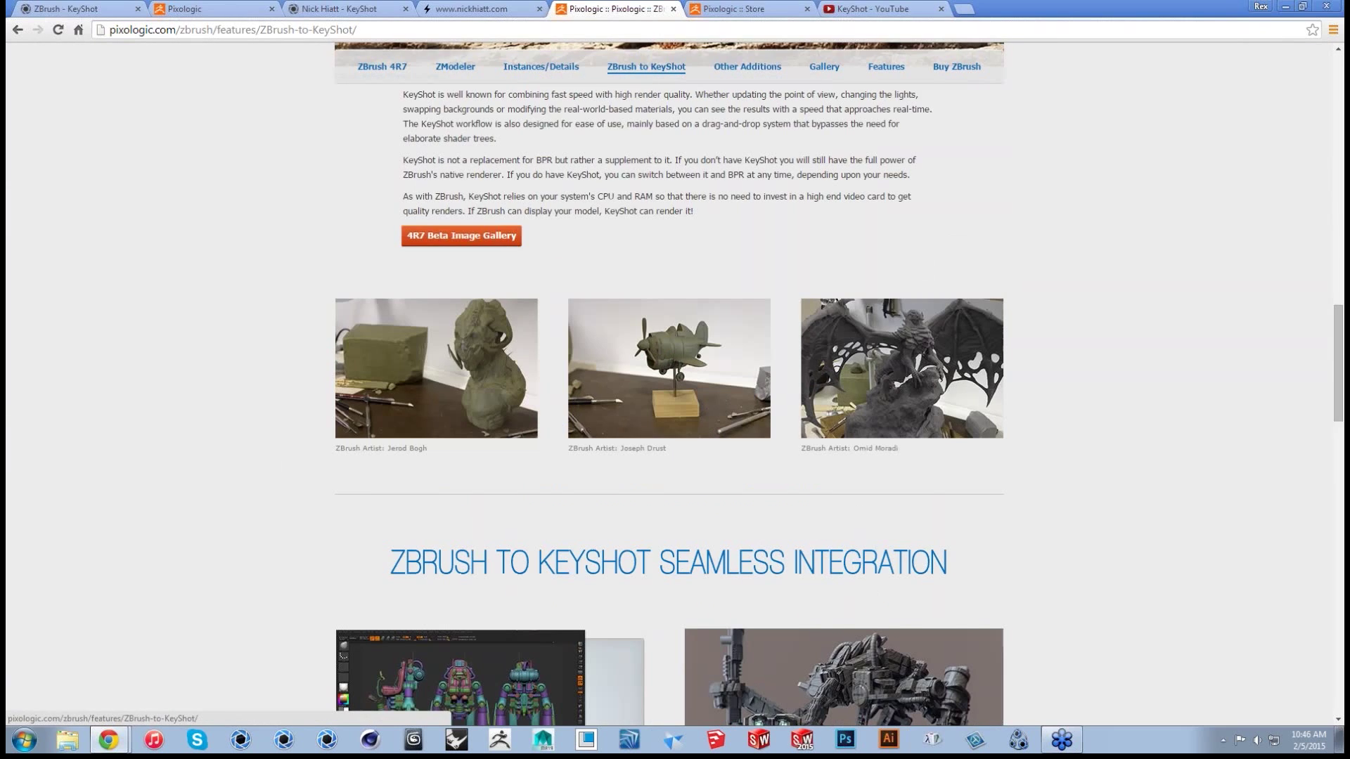
scroll(646, 415, "down", 15)
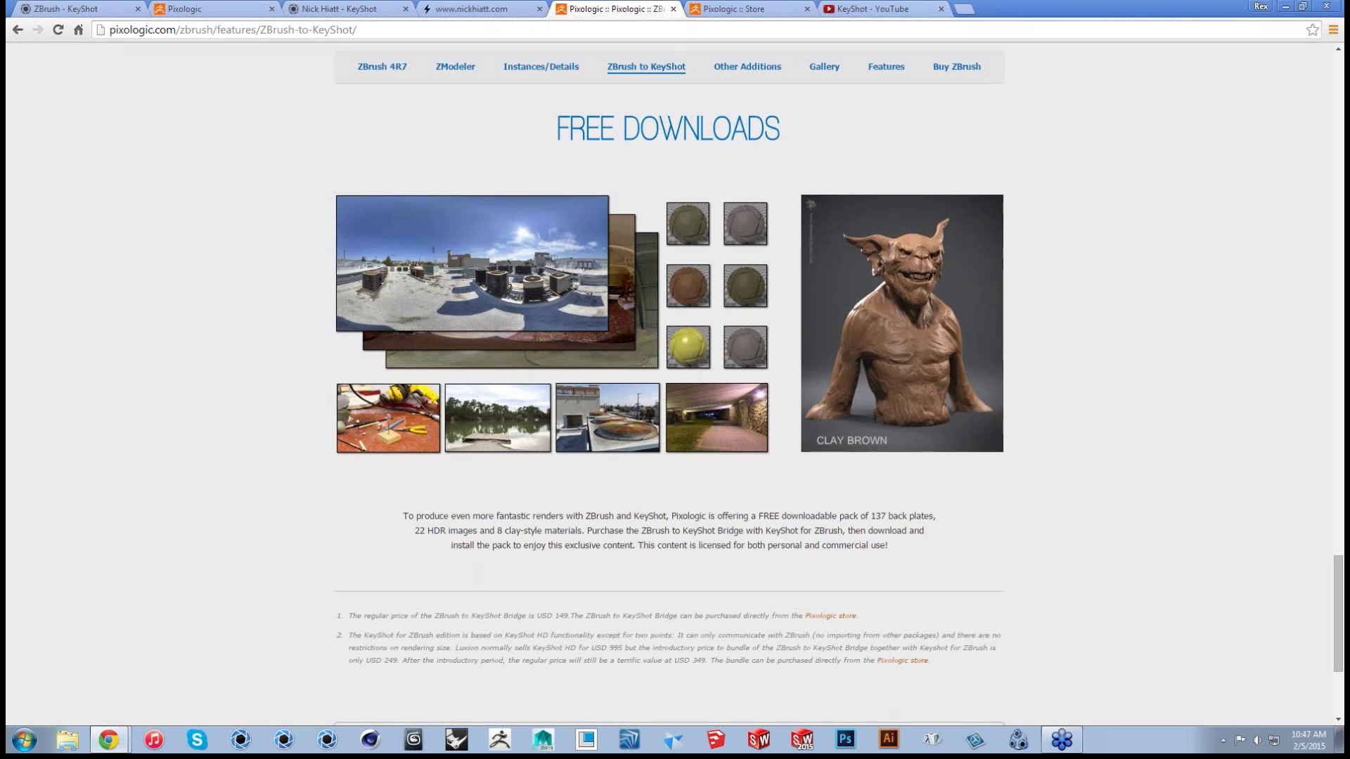
- Bring up the KeyShot YouTube channel in the browser
left_click(876, 8)
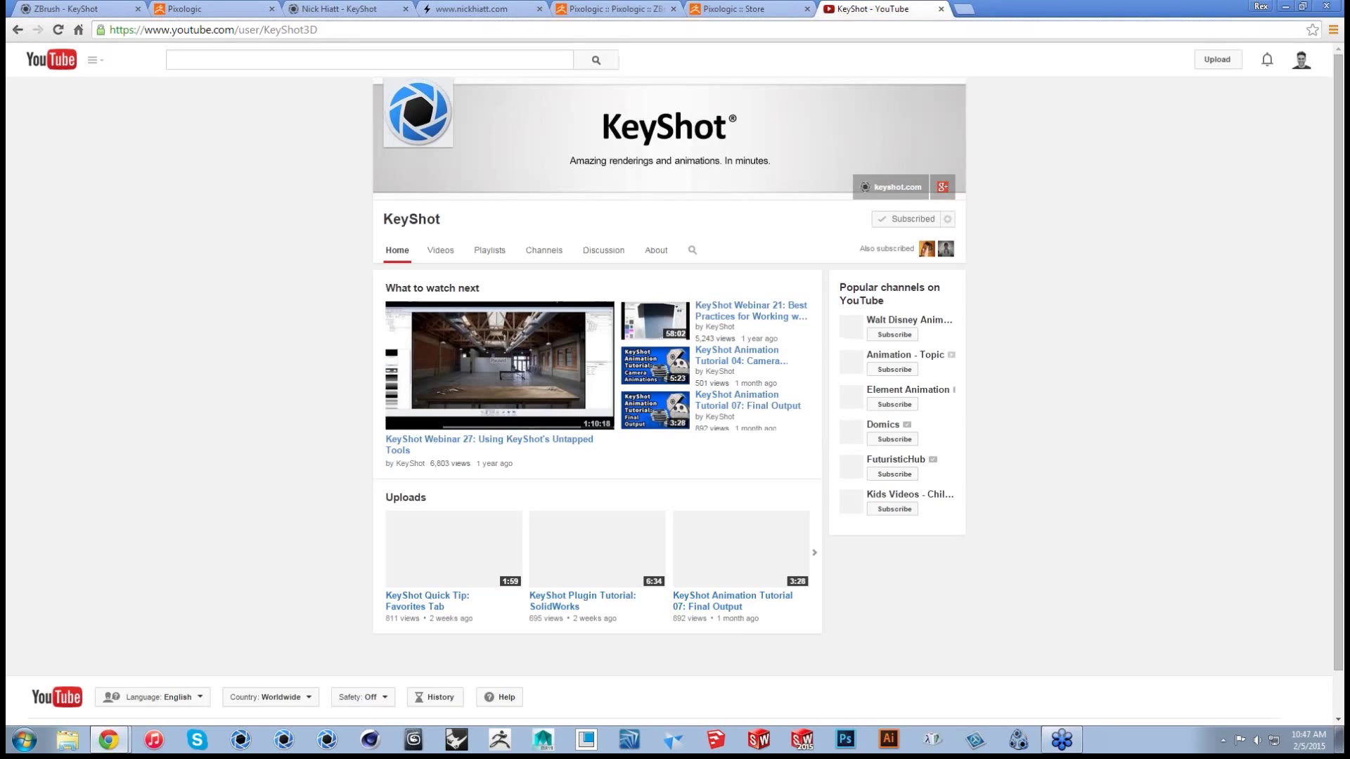